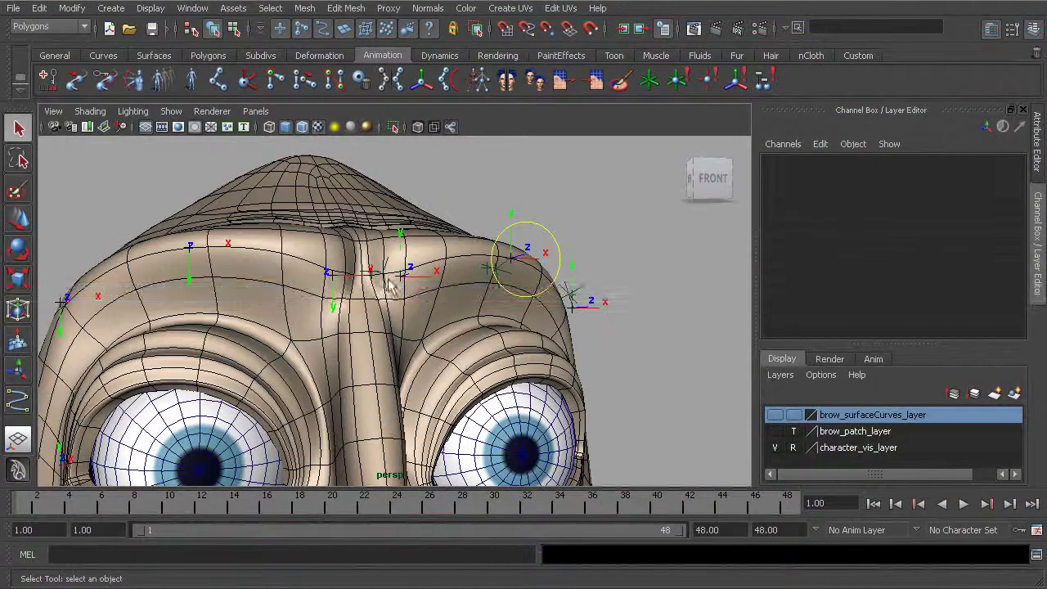
# Hide character_vis_layer, show brow_surfaceCurves_layer and brow_patch_layer, and switch the patch layer from template to normal display
pyautogui.keyDown('alt'); pyautogui.moveTo(391, 286); pyautogui.dragTo(413, 360); pyautogui.keyUp('alt')
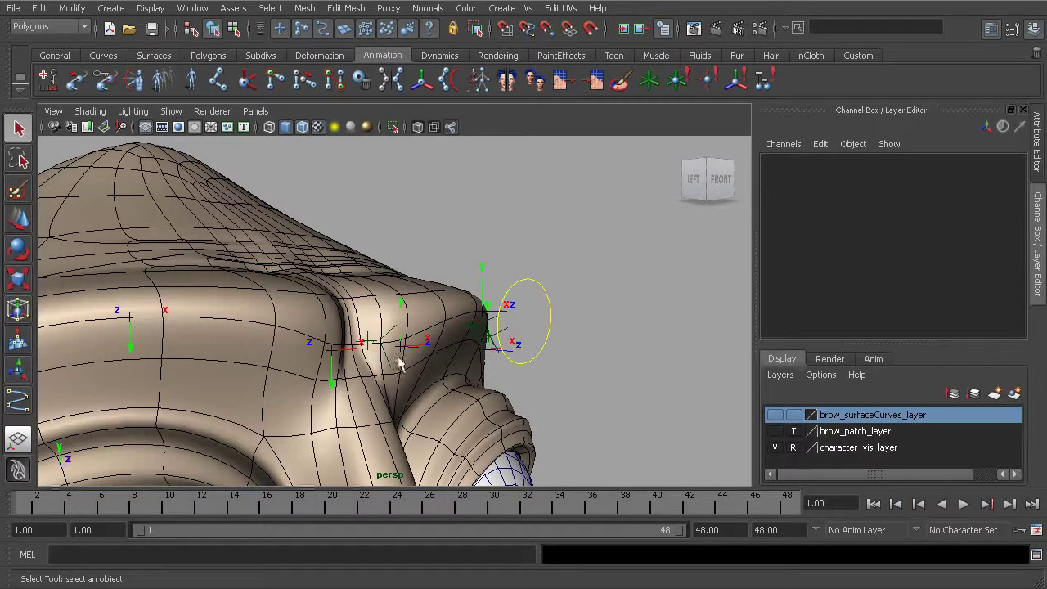
pyautogui.keyDown('alt'); pyautogui.moveTo(403, 374); pyautogui.dragTo(409, 346); pyautogui.keyUp('alt')
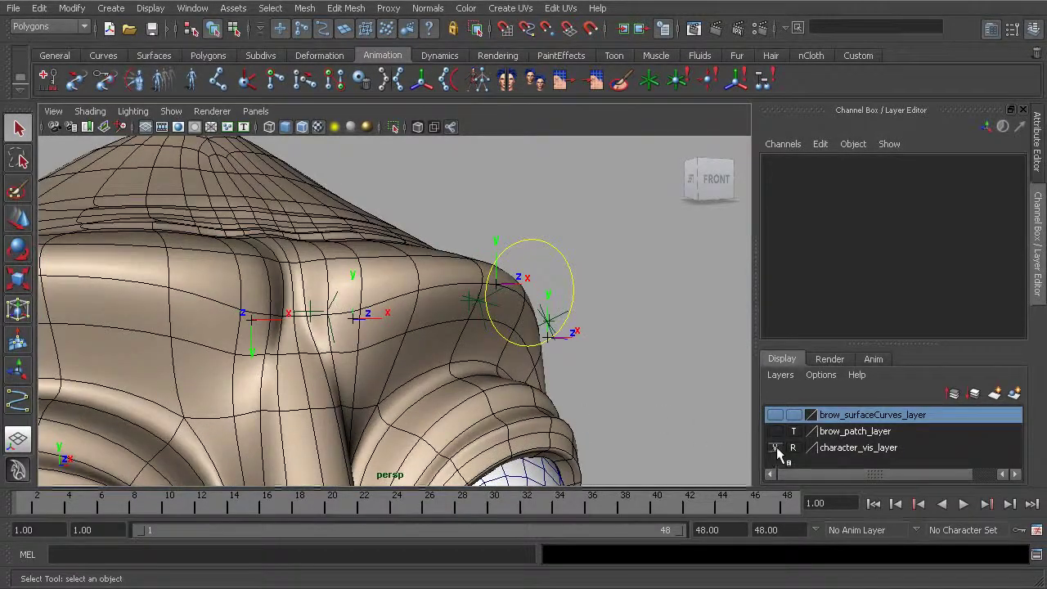
pyautogui.click(775, 448)
pyautogui.click(775, 431)
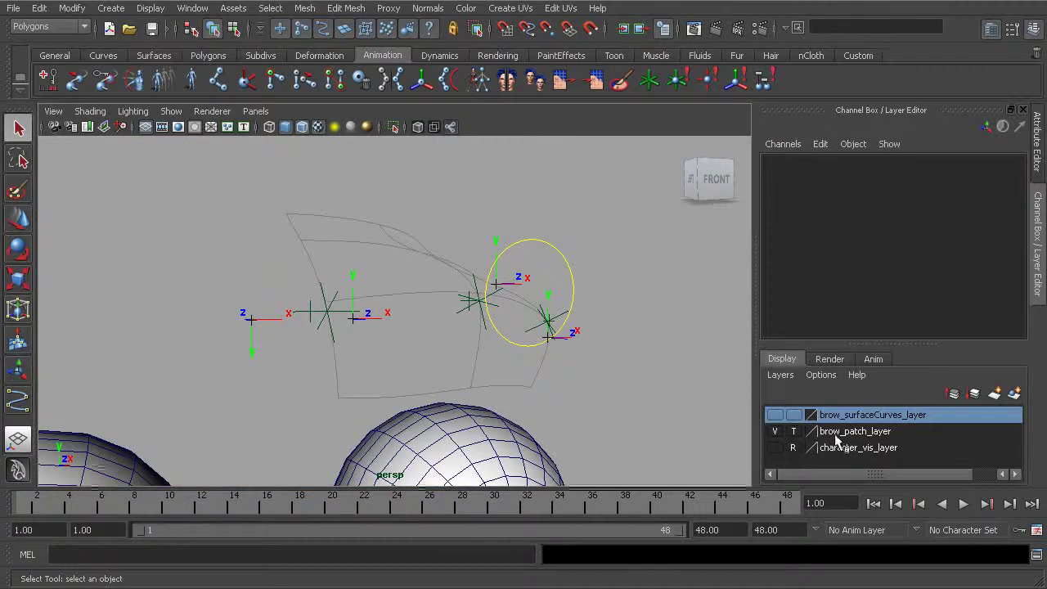
pyautogui.click(794, 432)
pyautogui.click(795, 432)
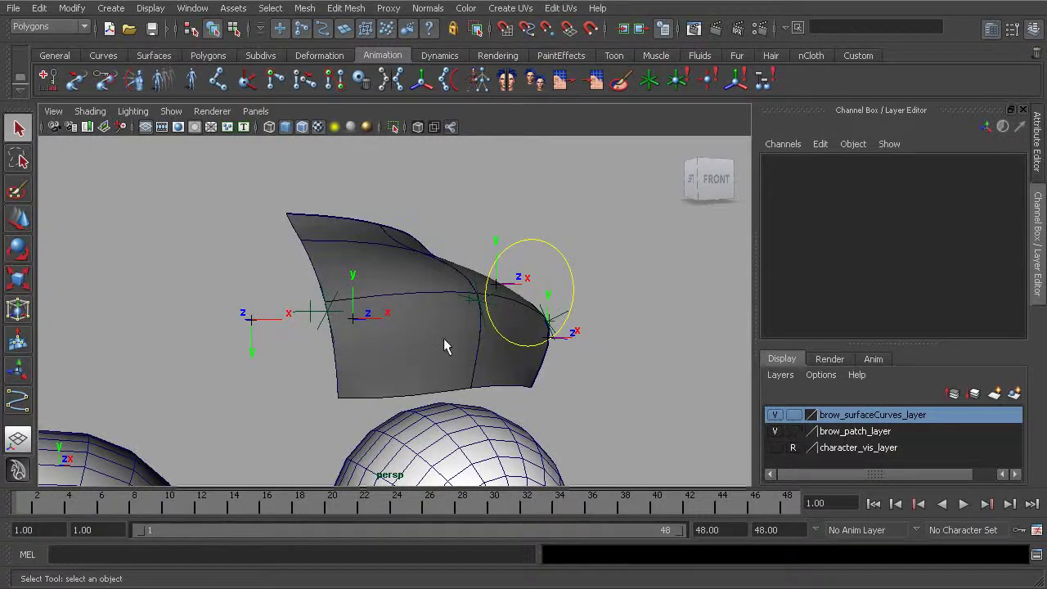
# Select the left brow NURBS patch and show character_vis_layer to examine how the patch fits the character's brow
pyautogui.click(379, 270)
pyautogui.keyDown('alt'); pyautogui.moveTo(379, 270); pyautogui.dragTo(369, 275); pyautogui.keyUp('alt')
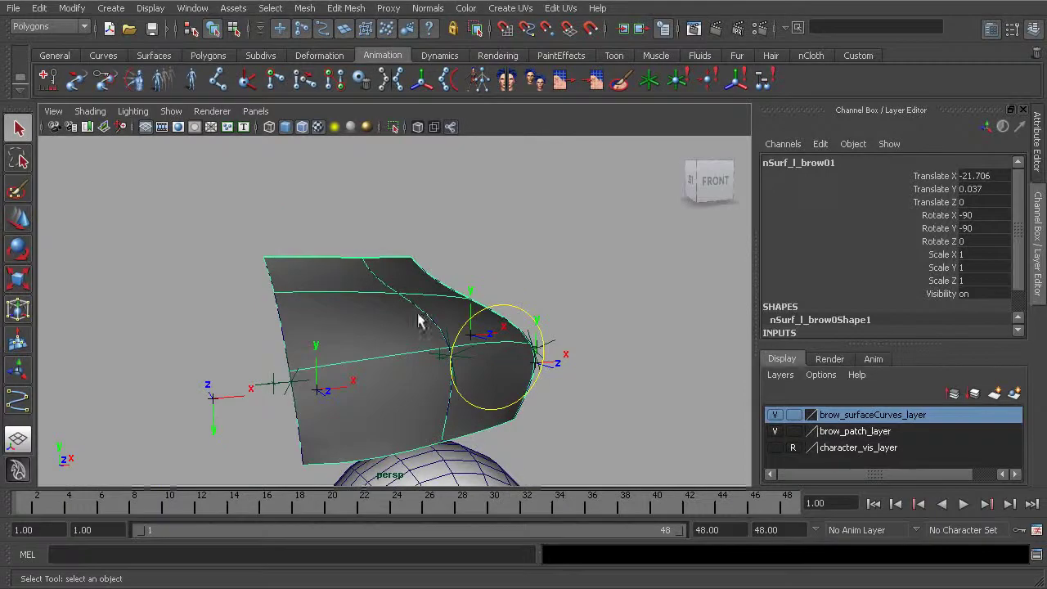
pyautogui.click(775, 448)
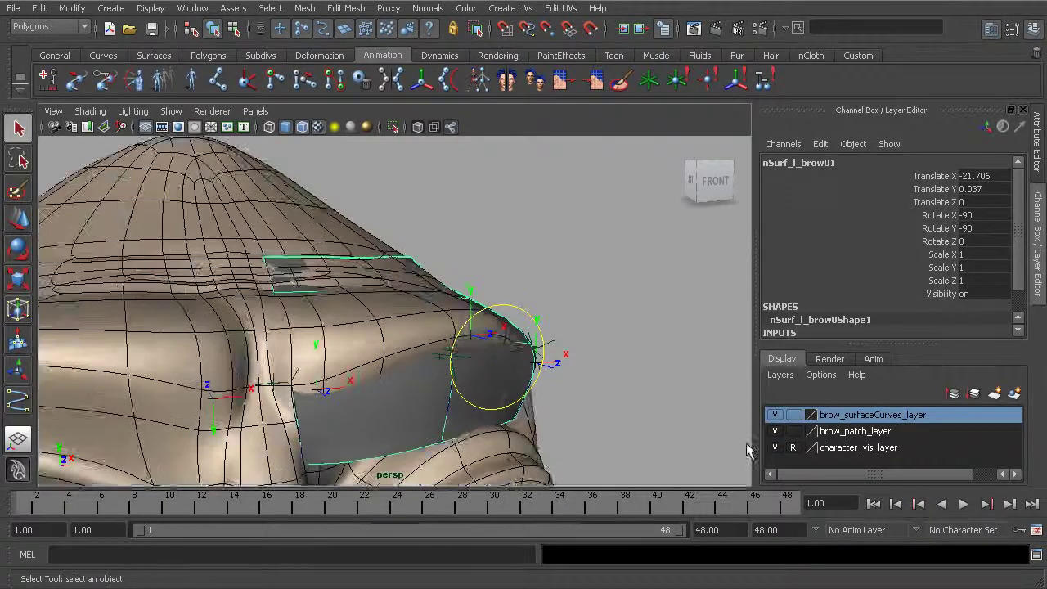
pyautogui.keyDown('alt'); pyautogui.moveTo(573, 384); pyautogui.dragTo(434, 319); pyautogui.keyUp('alt')
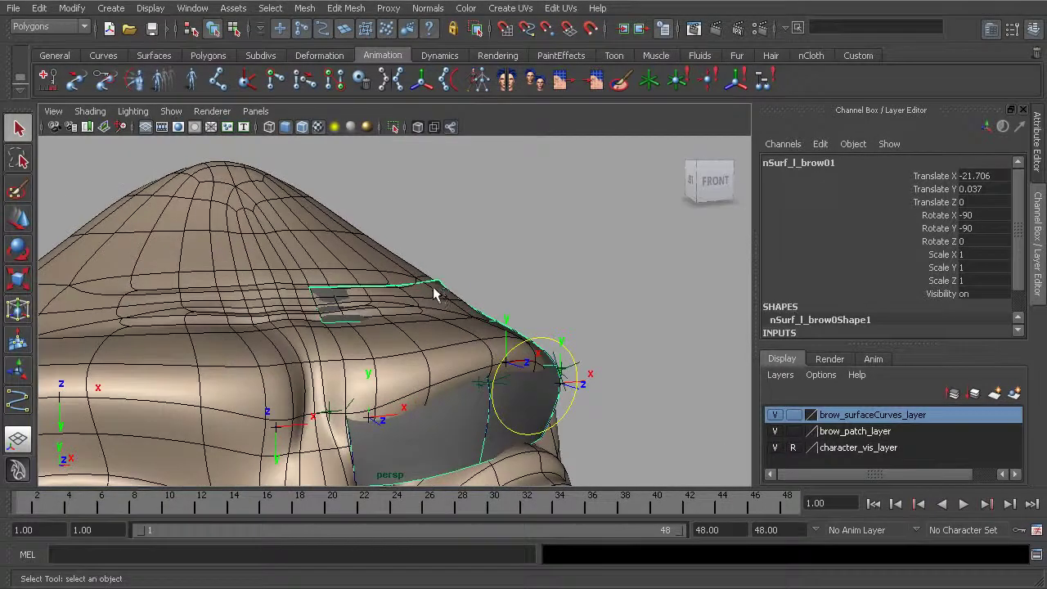
pyautogui.keyDown('alt'); pyautogui.moveTo(383, 362); pyautogui.dragTo(428, 306); pyautogui.keyUp('alt')
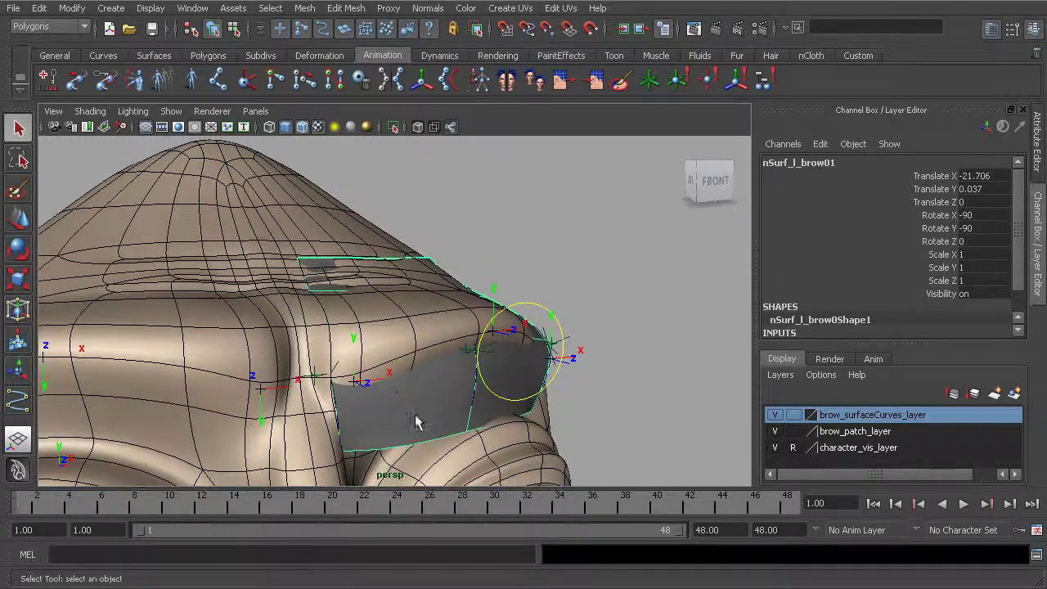
pyautogui.keyDown('alt'); pyautogui.moveTo(404, 414); pyautogui.dragTo(308, 281); pyautogui.keyUp('alt')
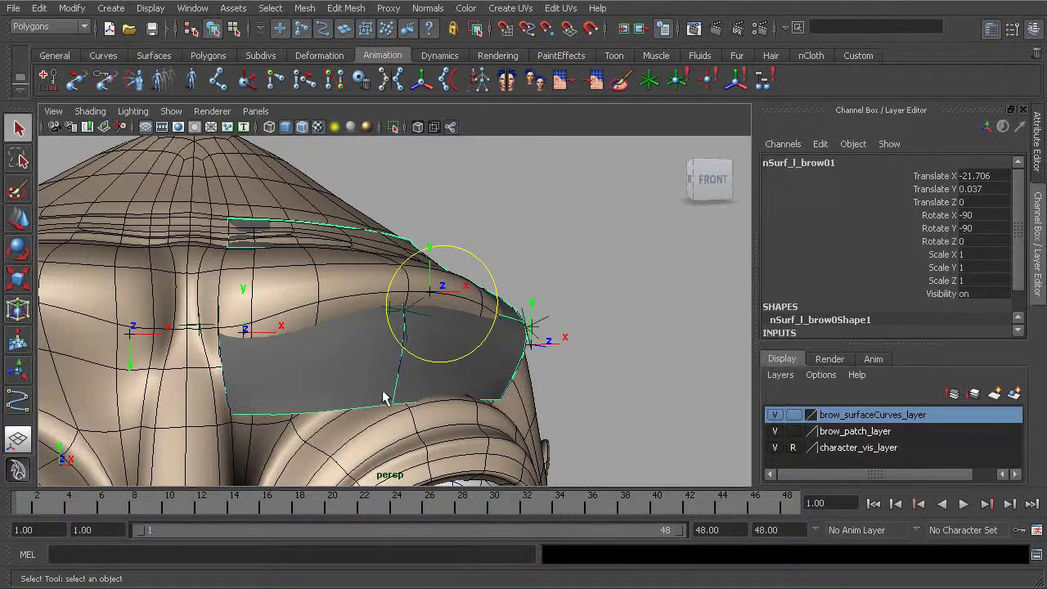
pyautogui.keyDown('alt'); pyautogui.moveTo(383, 398); pyautogui.dragTo(402, 385, button='middle'); pyautogui.keyUp('alt')
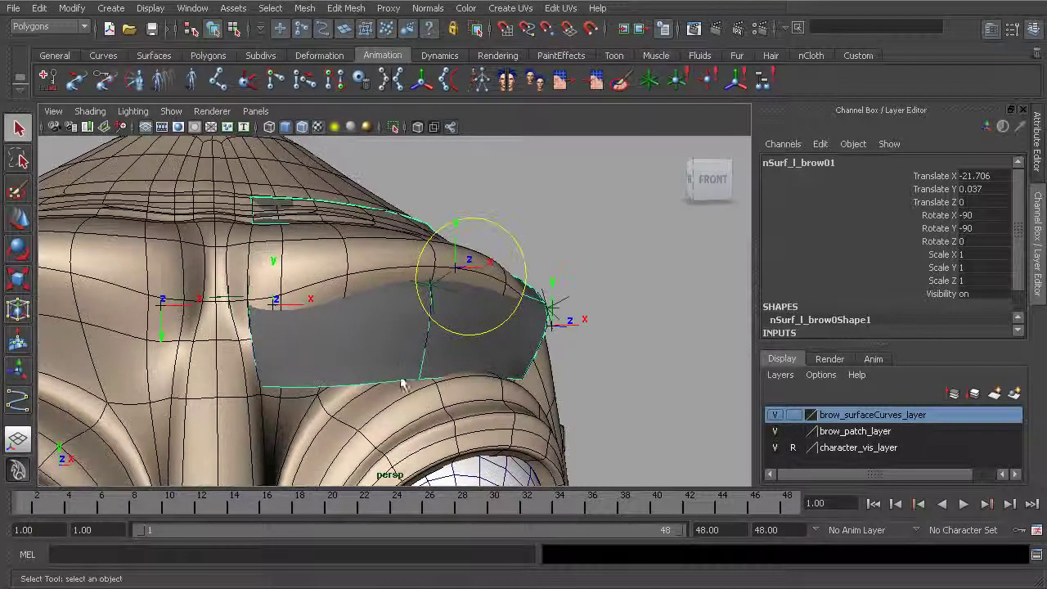
# Hide character_vis_layer and brow_patch_layer to examine the three left brow curves on their own
pyautogui.click(774, 447)
pyautogui.keyDown('alt'); pyautogui.moveTo(319, 275); pyautogui.dragTo(332, 315); pyautogui.keyUp('alt')
pyautogui.click(775, 432)
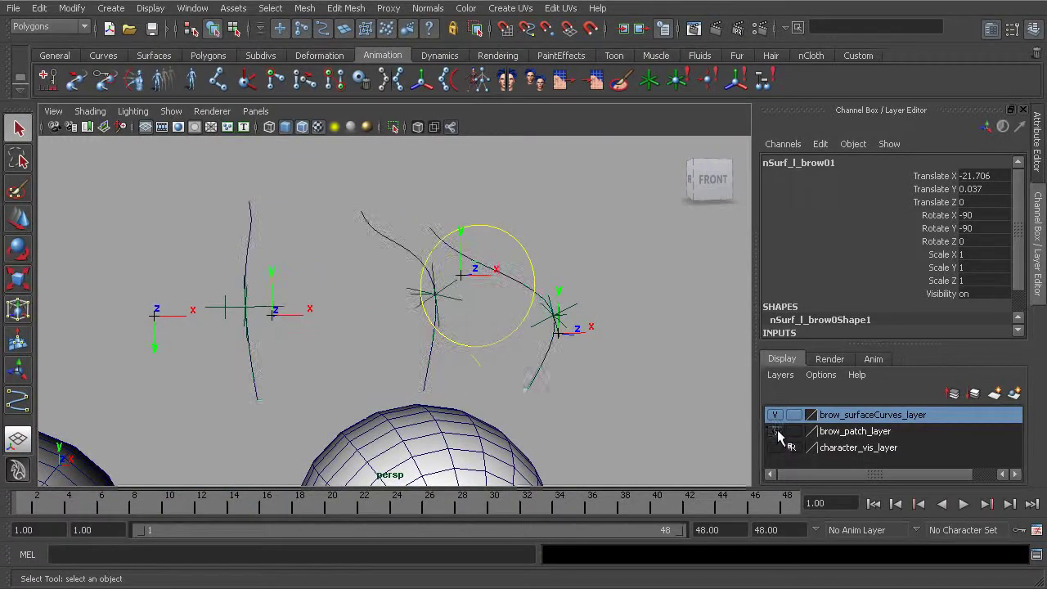
pyautogui.click(426, 232)
pyautogui.click(603, 355)
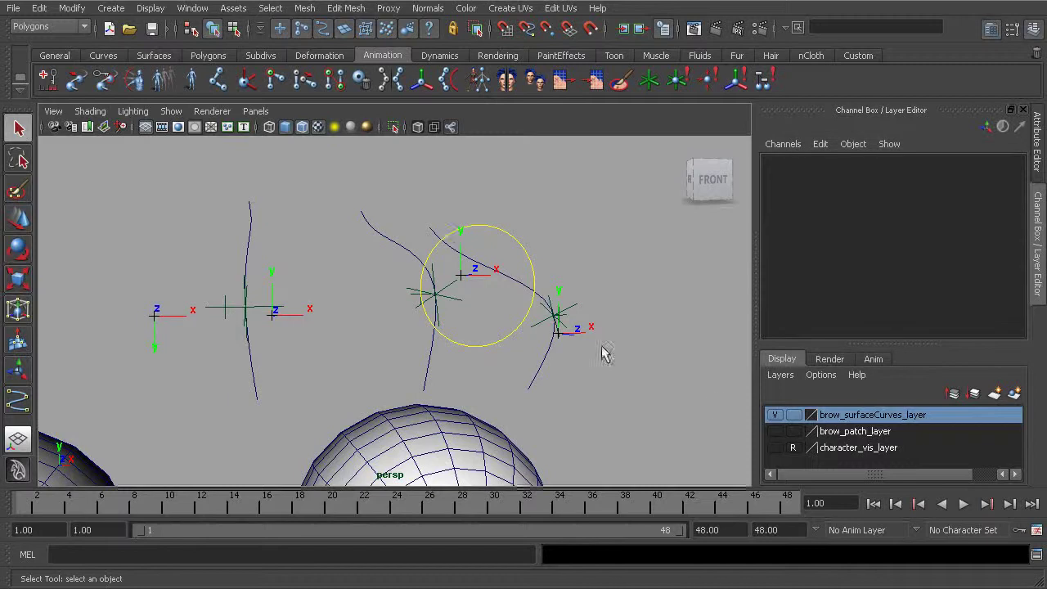
# Show brow_patch_layer and inspect the outer and middle curve locators, loc_cSurf_l_brow_c01 and loc_cSurf_l_brow_b01
pyautogui.click(776, 432)
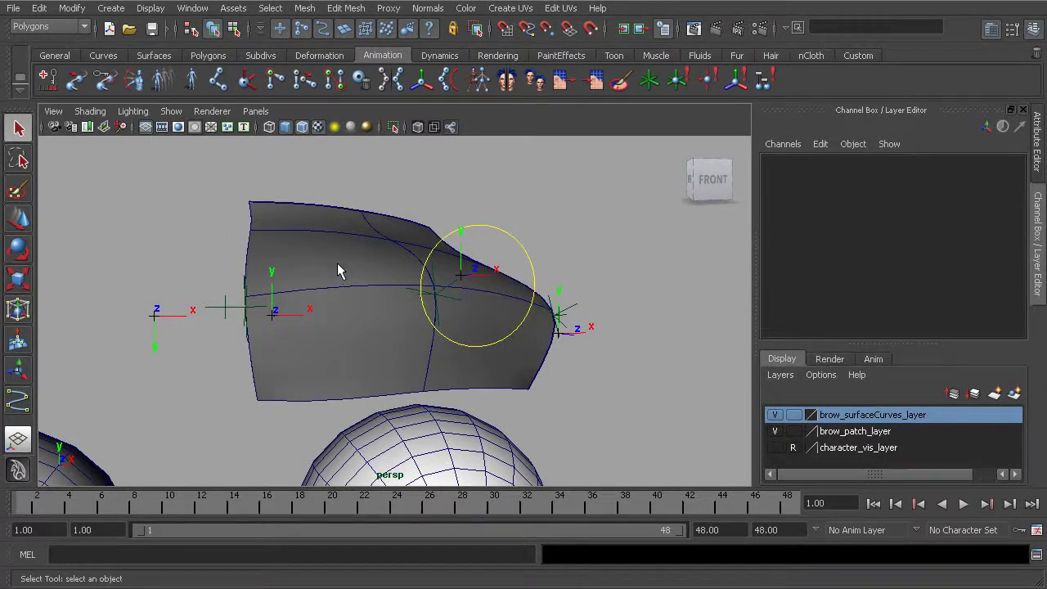
pyautogui.keyDown('alt'); pyautogui.moveTo(337, 263); pyautogui.dragTo(441, 325, button='right'); pyautogui.keyUp('alt')
pyautogui.keyDown('alt'); pyautogui.moveTo(442, 325); pyautogui.dragTo(374, 320, button='middle'); pyautogui.keyUp('alt')
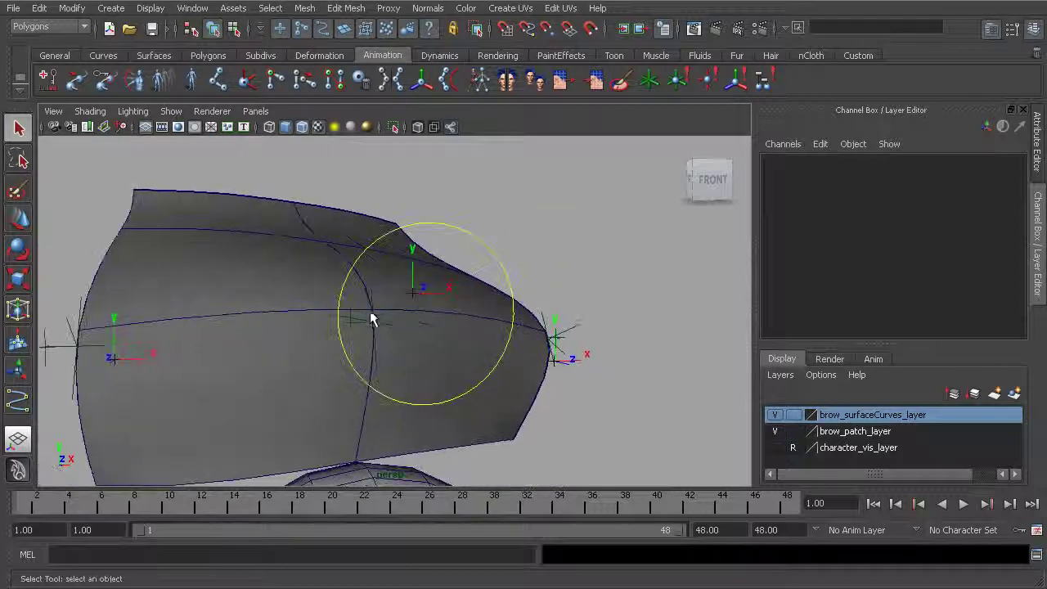
pyautogui.click(578, 329)
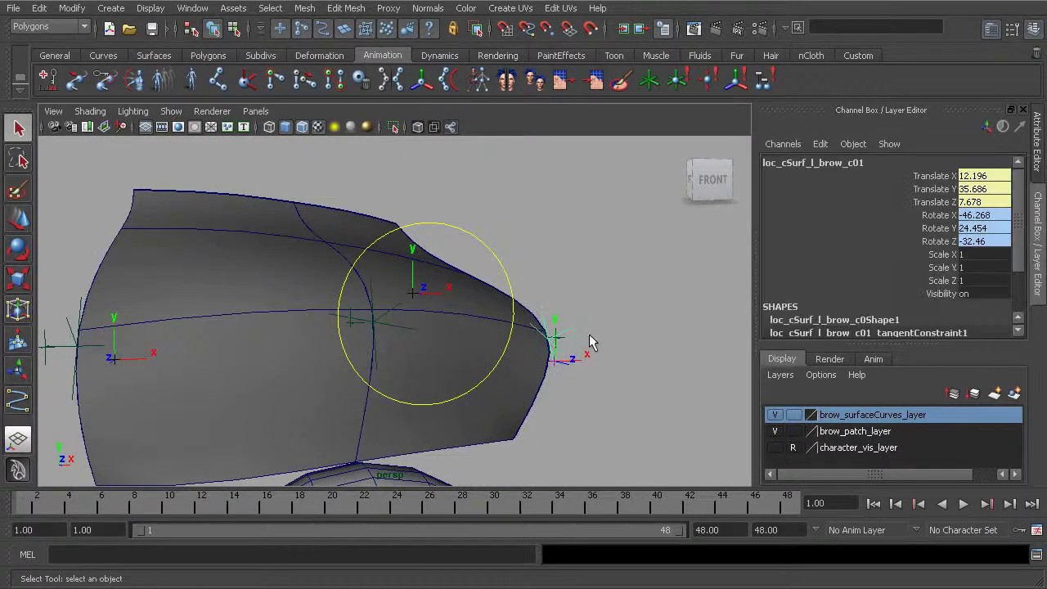
pyautogui.click(393, 308)
# Hide brow_patch_layer and brow_surfaceCurves_layer, and make character_vis_layer visible
pyautogui.scroll(-5, 373, 296)
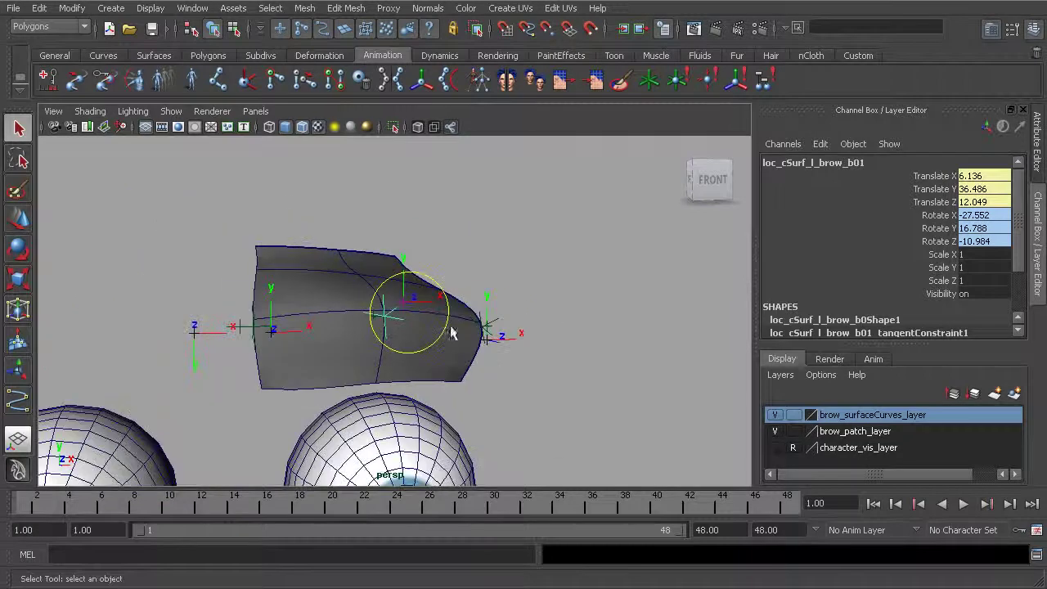
pyautogui.click(777, 432)
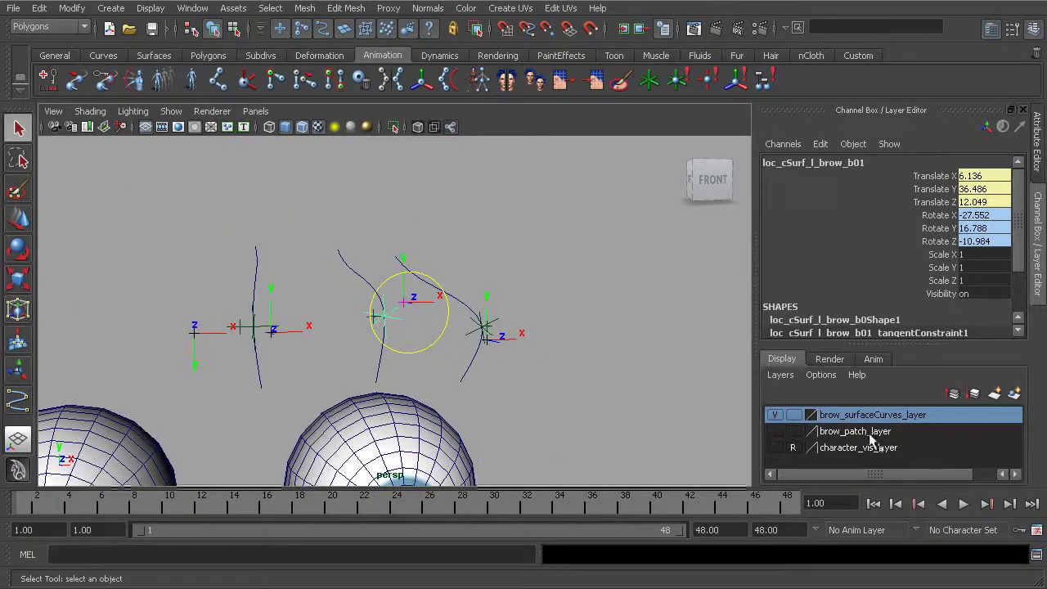
pyautogui.click(777, 417)
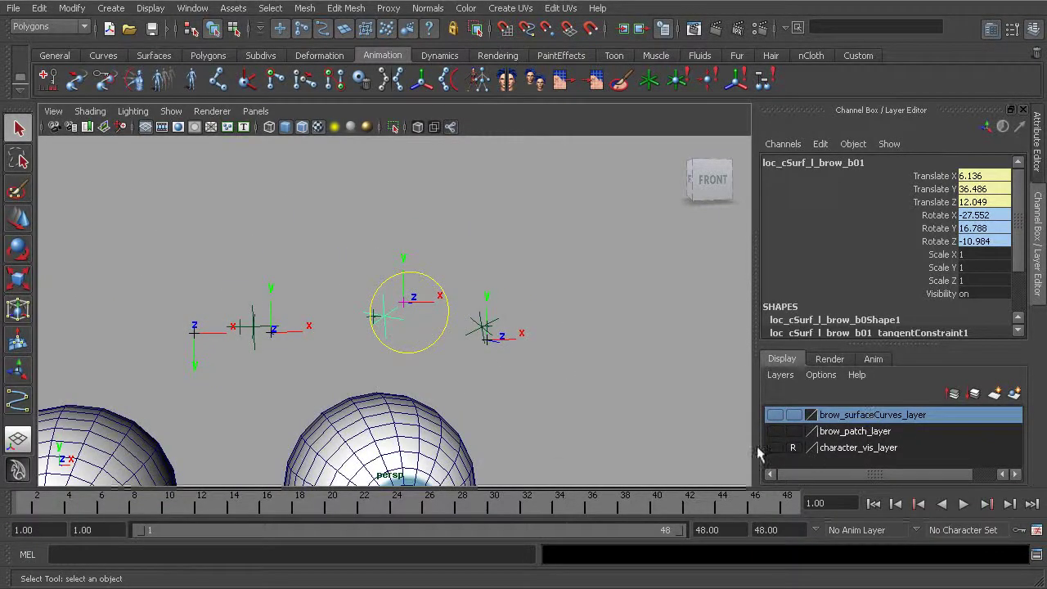
pyautogui.click(777, 448)
# Select the left brow control cc_l_brow01 and test its Slide B attribute at -0.2
pyautogui.keyDown('alt'); pyautogui.moveTo(421, 314); pyautogui.dragTo(409, 319, button='middle'); pyautogui.keyUp('alt')
pyautogui.keyDown('alt'); pyautogui.moveTo(409, 320); pyautogui.dragTo(481, 322); pyautogui.keyUp('alt')
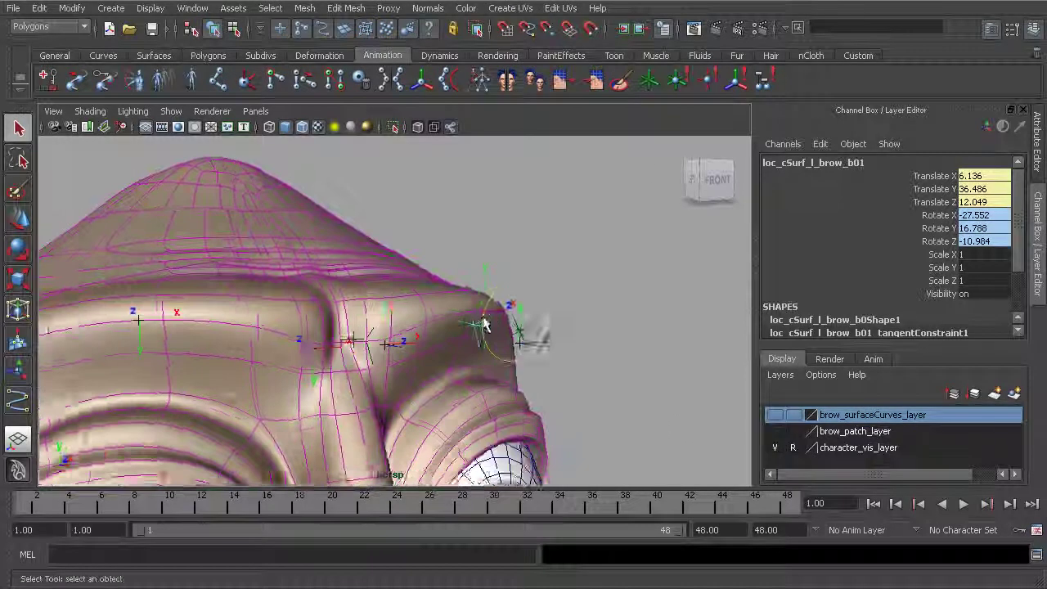
pyautogui.keyDown('alt'); pyautogui.moveTo(482, 323); pyautogui.dragTo(569, 290, button='right'); pyautogui.keyUp('alt')
pyautogui.moveTo(576, 267); pyautogui.dragTo(579, 282)
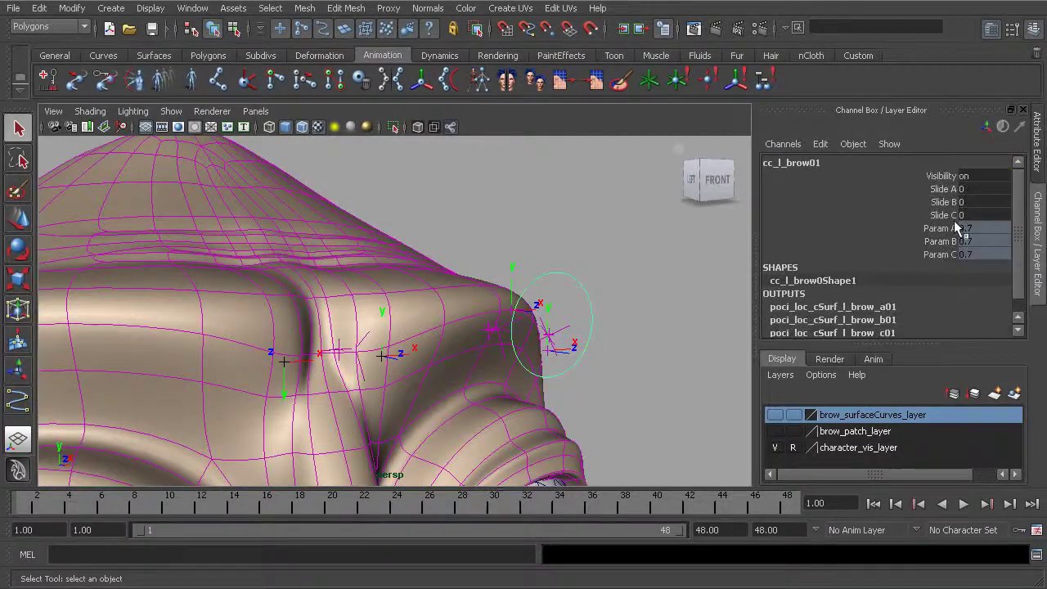
pyautogui.scroll(3, 556, 328)
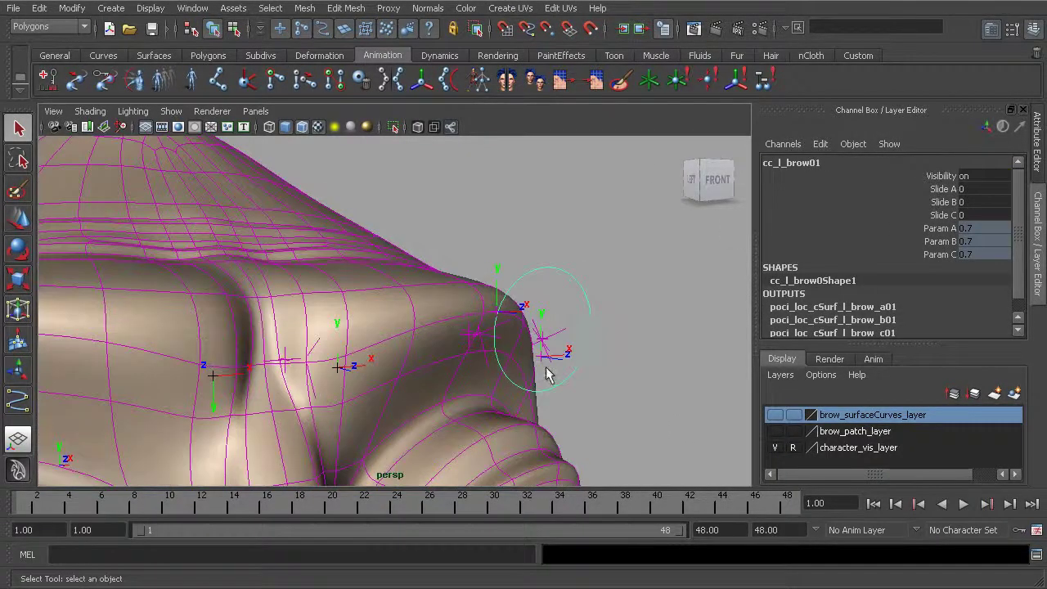
pyautogui.moveTo(552, 355)
pyautogui.keyDown('alt'); pyautogui.mouseDown()
pyautogui.moveTo(510, 362)
pyautogui.moveTo(556, 360)
pyautogui.mouseUp(); pyautogui.keyUp('alt')
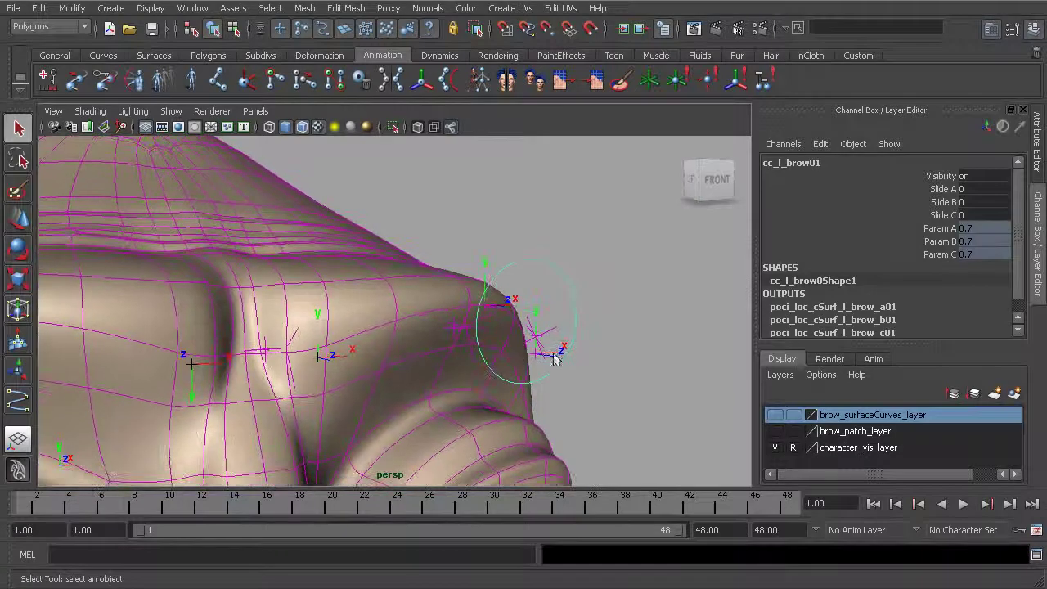
pyautogui.click(945, 204)
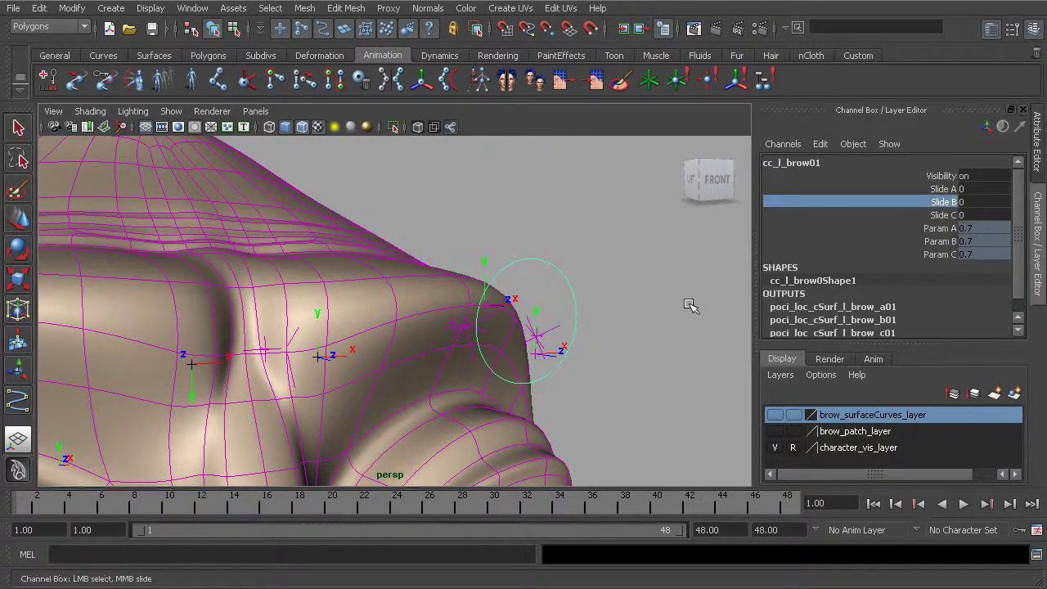
pyautogui.moveTo(677, 305); pyautogui.dragTo(658, 341, button='middle')
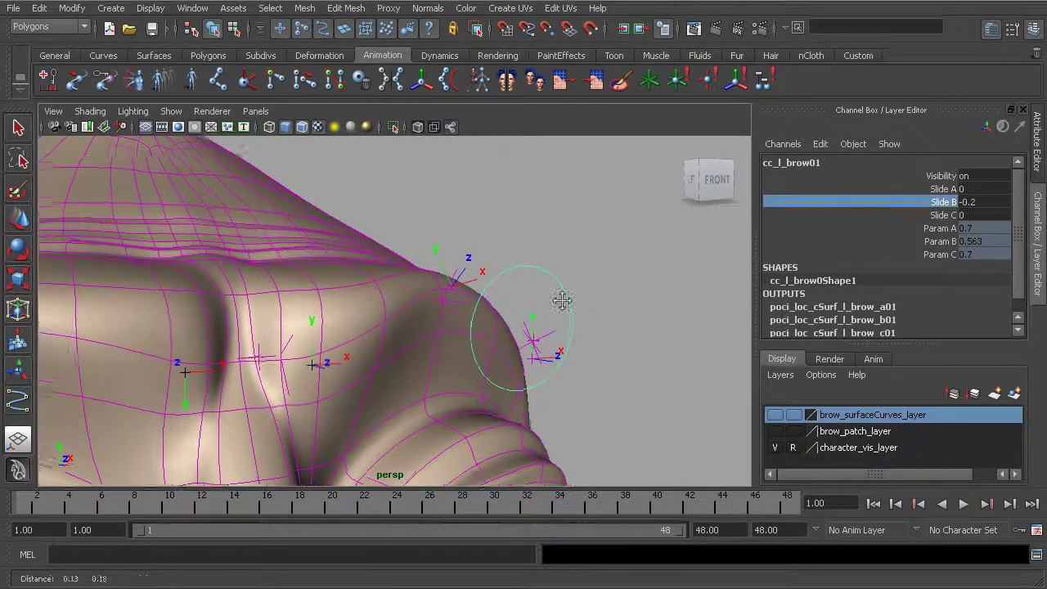
# Select the middle left brow joint bn_l_brow_b01 and turn on joint display in the perspective view
pyautogui.keyDown('alt'); pyautogui.moveTo(479, 307); pyautogui.dragTo(508, 316); pyautogui.keyUp('alt')
pyautogui.keyDown('alt'); pyautogui.moveTo(508, 316); pyautogui.dragTo(538, 312, button='right'); pyautogui.keyUp('alt')
pyautogui.click(561, 304)
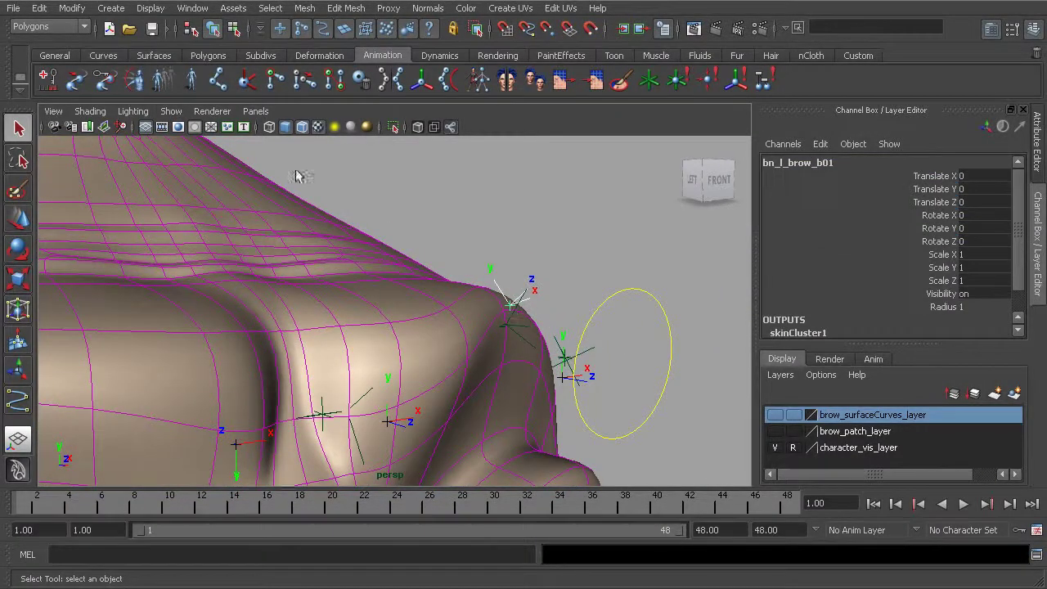
pyautogui.click(171, 111)
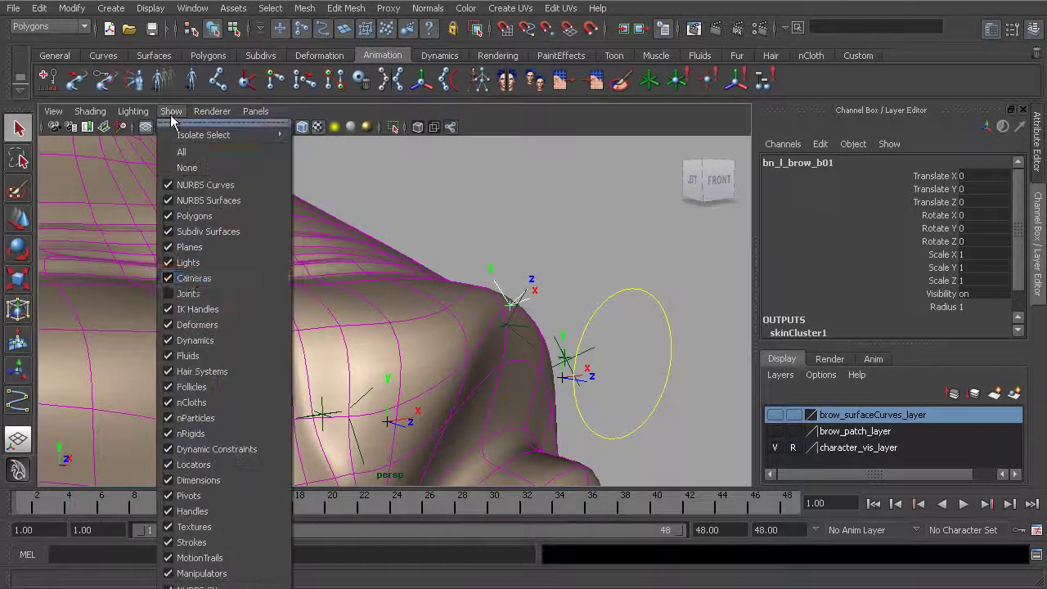
pyautogui.click(193, 297)
pyautogui.keyDown('alt'); pyautogui.moveTo(199, 300); pyautogui.dragTo(530, 242); pyautogui.keyUp('alt')
pyautogui.press('w')
pyautogui.press('z')
# Select the left brow control cc_l_brow01 and set its Slide B to 0.7
pyautogui.keyDown('alt'); pyautogui.moveTo(550, 293); pyautogui.dragTo(463, 177); pyautogui.keyUp('alt')
pyautogui.click(481, 240)
pyautogui.click(945, 202)
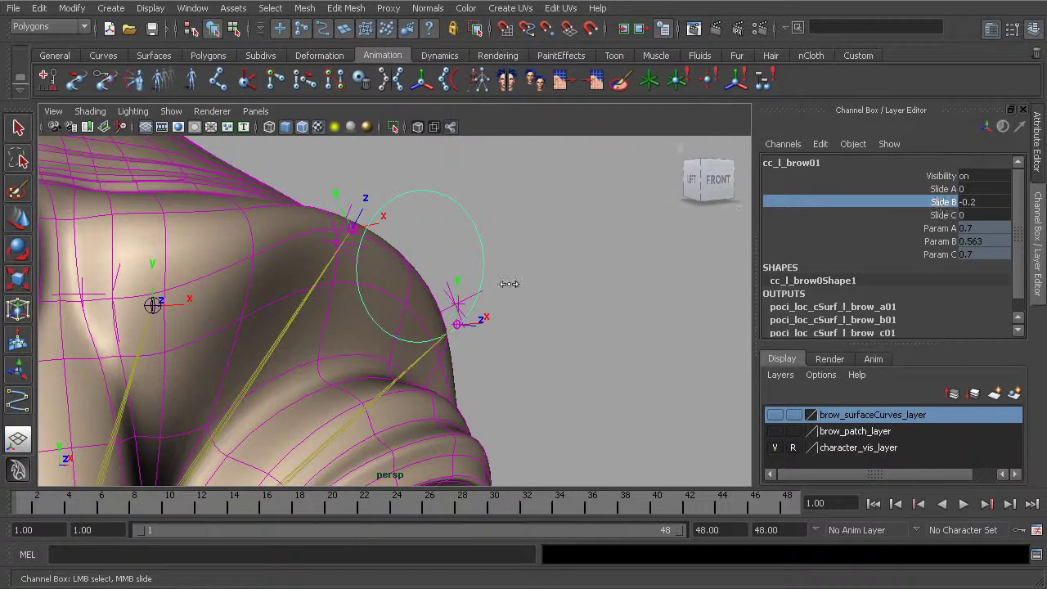
pyautogui.moveTo(509, 283); pyautogui.dragTo(566, 288, button='middle')
pyautogui.keyDown('alt'); pyautogui.moveTo(427, 274); pyautogui.dragTo(351, 266); pyautogui.keyUp('alt')
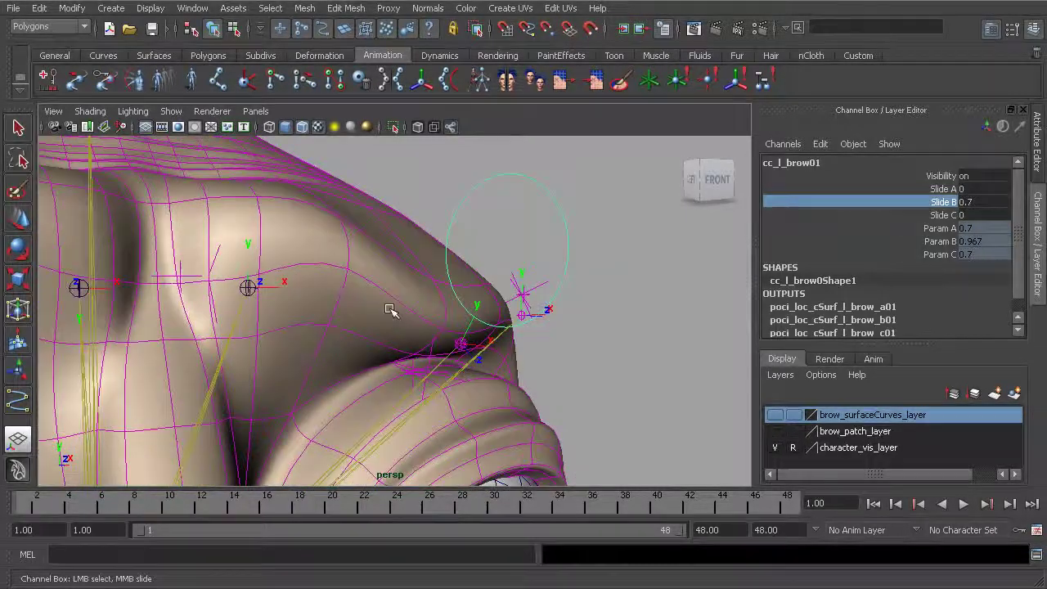
pyautogui.keyDown('alt'); pyautogui.moveTo(464, 329); pyautogui.dragTo(433, 367); pyautogui.keyUp('alt')
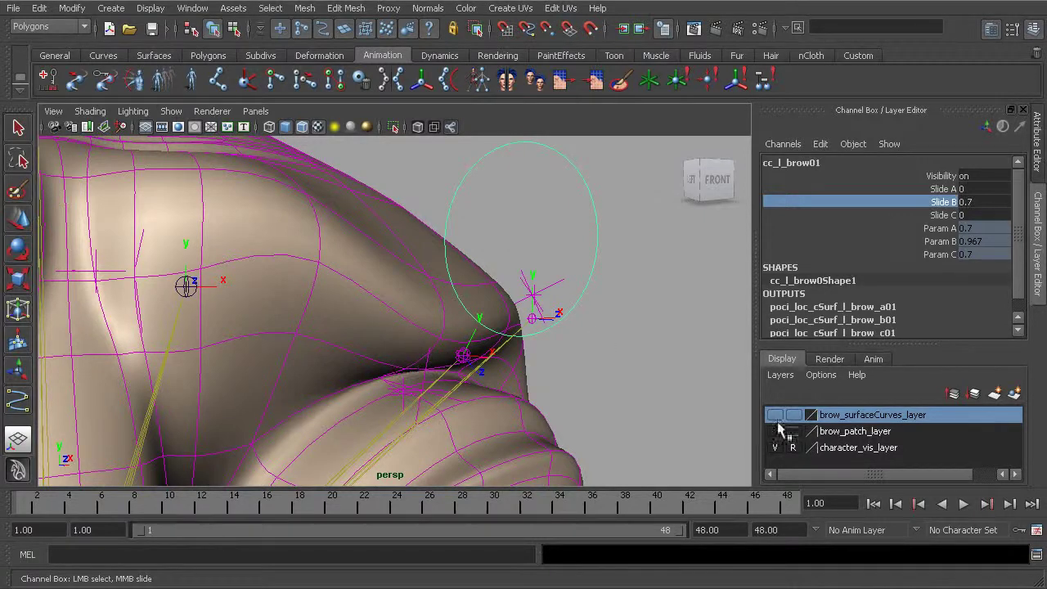
# Show brow_surfaceCurves_layer and inspect the middle curve's locator loc_cSurf_l_brow_b01 with the Move tool active
pyautogui.click(775, 414)
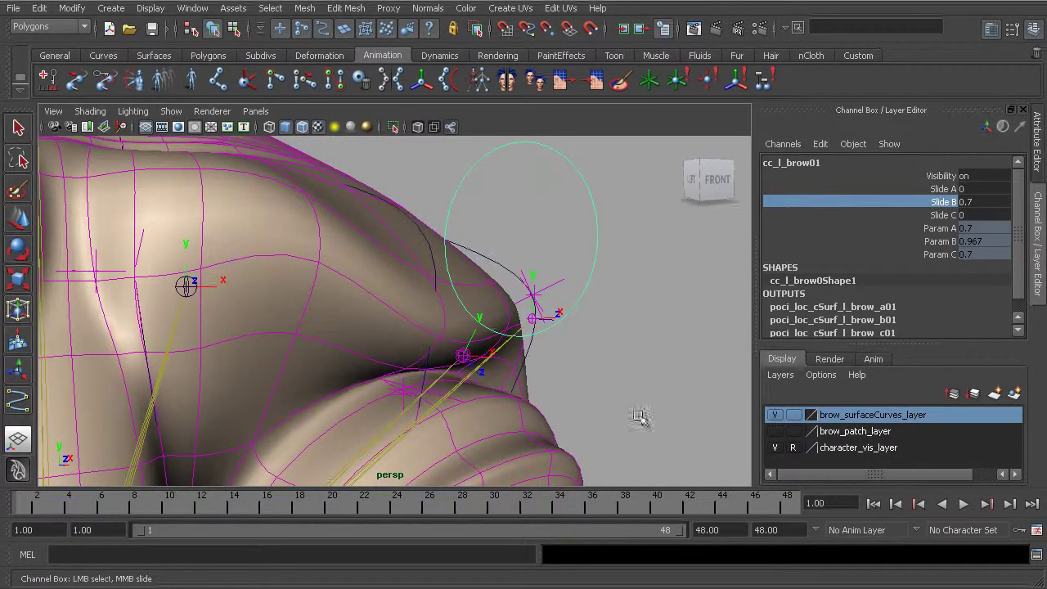
pyautogui.click(427, 393)
pyautogui.press('w')
pyautogui.moveTo(447, 385)
pyautogui.keyDown('alt'); pyautogui.mouseDown()
pyautogui.moveTo(445, 369)
pyautogui.moveTo(420, 364)
pyautogui.moveTo(468, 381)
pyautogui.moveTo(416, 311)
pyautogui.moveTo(444, 385)
pyautogui.mouseUp(); pyautogui.keyUp('alt')
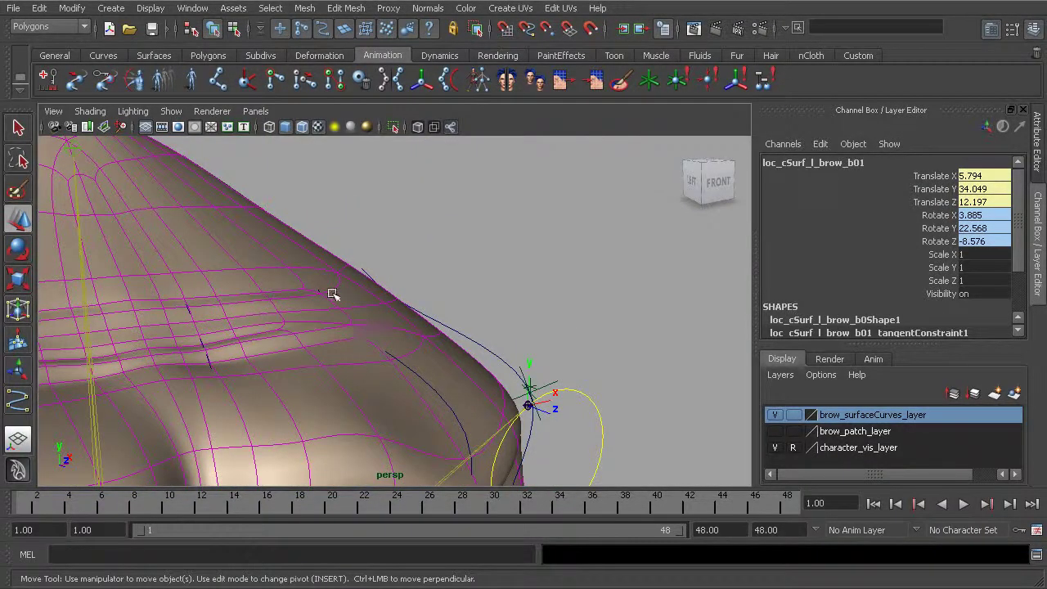
pyautogui.keyDown('alt'); pyautogui.moveTo(473, 461); pyautogui.dragTo(451, 326); pyautogui.keyUp('alt')
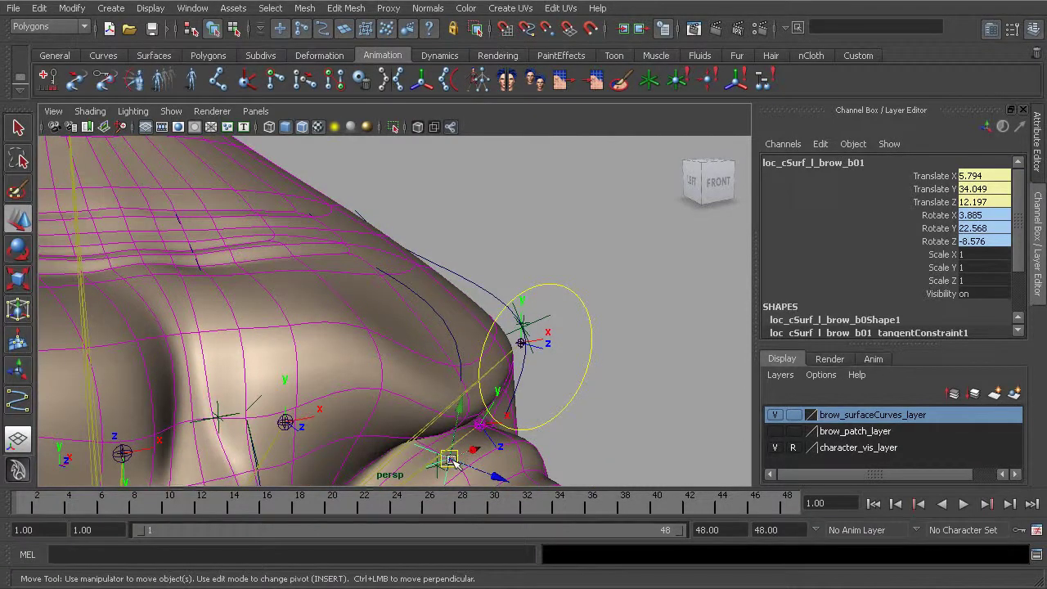
pyautogui.keyDown('alt'); pyautogui.moveTo(357, 248); pyautogui.dragTo(464, 321); pyautogui.keyUp('alt')
# Select the joint bn_l_brow_b01 and examine its position relative to the curve locator and the deformed brow
pyautogui.click(381, 316)
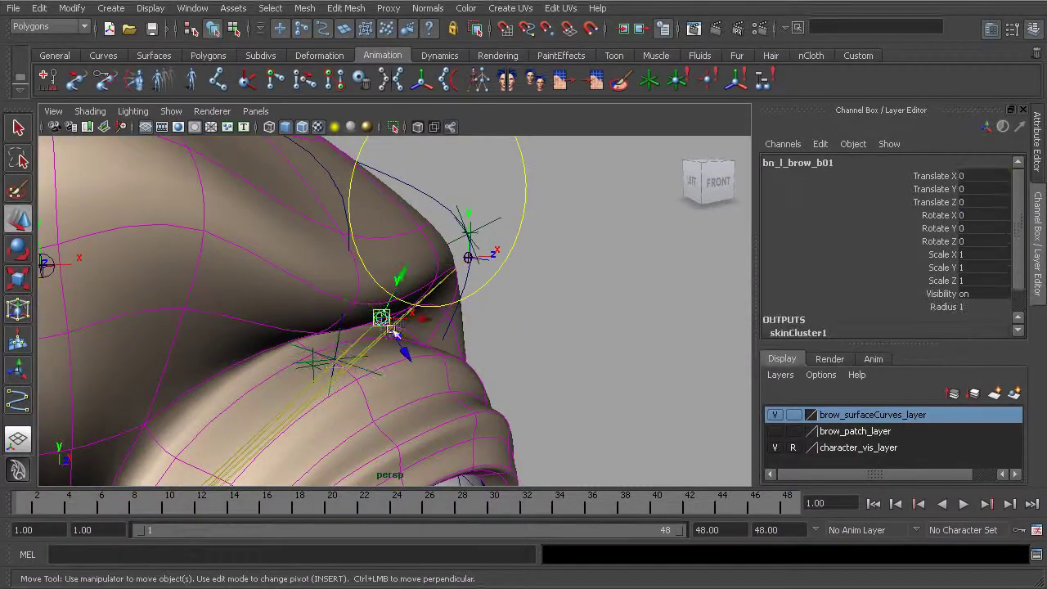
pyautogui.keyDown('alt'); pyautogui.moveTo(381, 313); pyautogui.dragTo(419, 348, button='middle'); pyautogui.keyUp('alt')
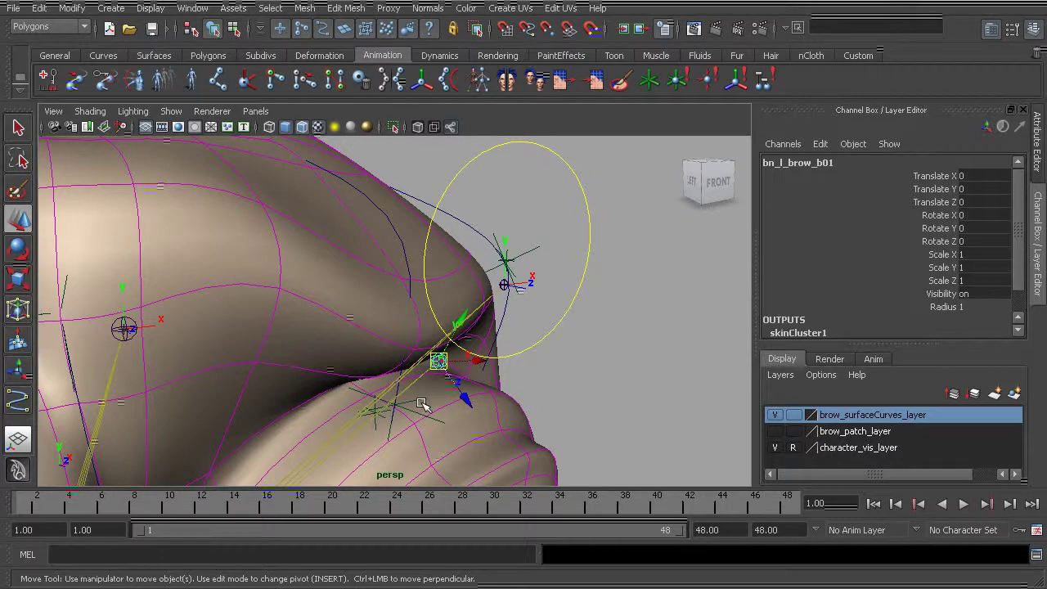
pyautogui.keyDown('alt'); pyautogui.moveTo(422, 404); pyautogui.dragTo(458, 329); pyautogui.keyUp('alt')
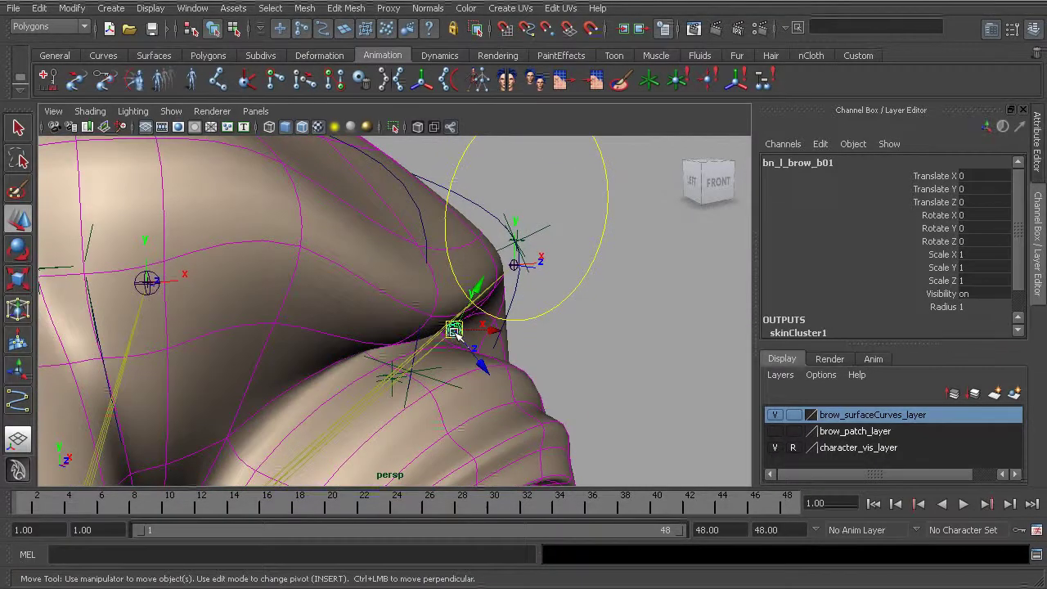
# Inspect the parent constraint on the joint's parent group grp_bn_l_brow_b01 and reselect the joint bn_l_brow_b01
pyautogui.press('Up')
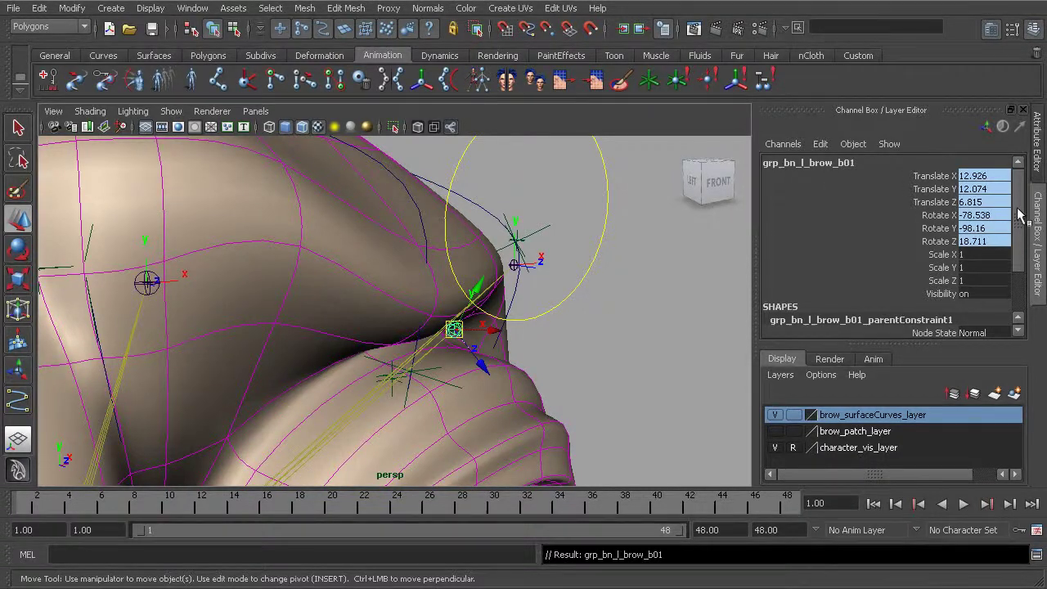
pyautogui.moveTo(1018, 214); pyautogui.dragTo(1019, 266)
pyautogui.keyDown('alt'); pyautogui.moveTo(385, 322); pyautogui.dragTo(393, 306, button='middle'); pyautogui.keyUp('alt')
pyautogui.keyDown('alt'); pyautogui.moveTo(393, 306); pyautogui.dragTo(497, 342); pyautogui.keyUp('alt')
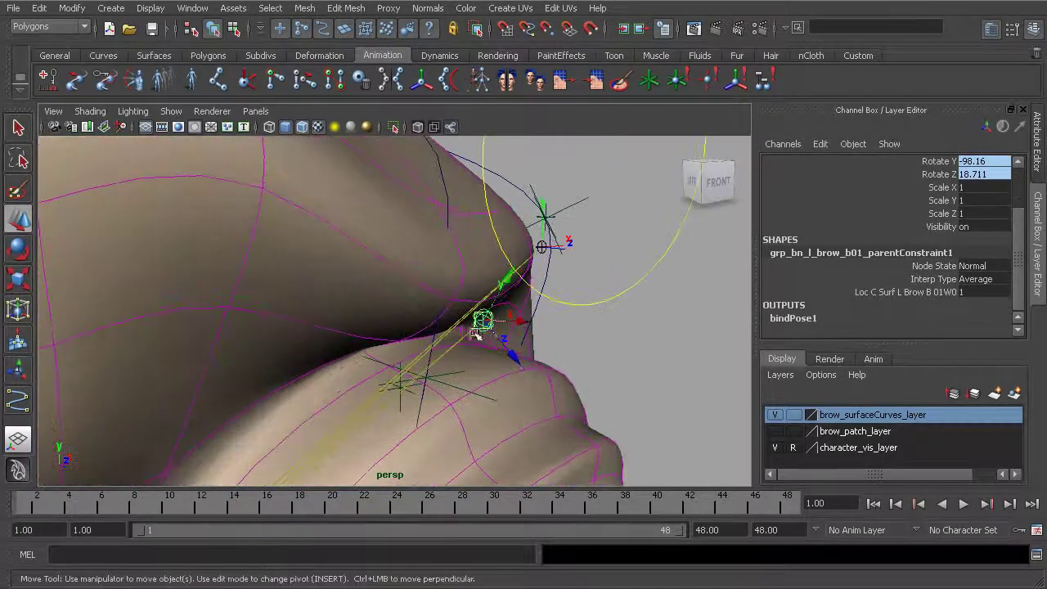
pyautogui.click(483, 322)
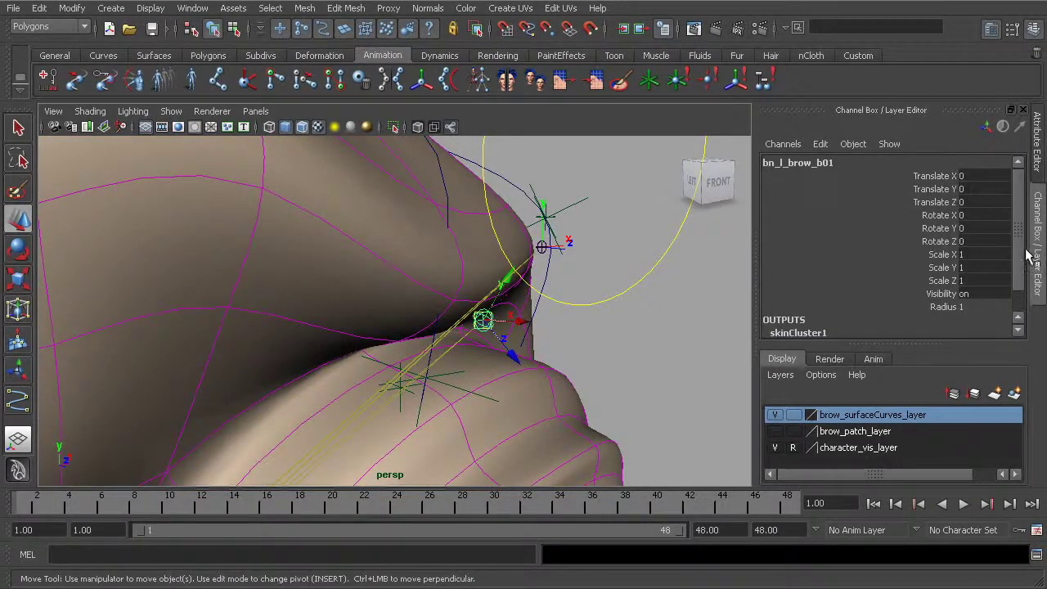
# Select the left brow control cc_l_brow01 and set its Slide B to 0
pyautogui.keyDown('alt'); pyautogui.moveTo(561, 328); pyautogui.dragTo(567, 349, button='right'); pyautogui.keyUp('alt')
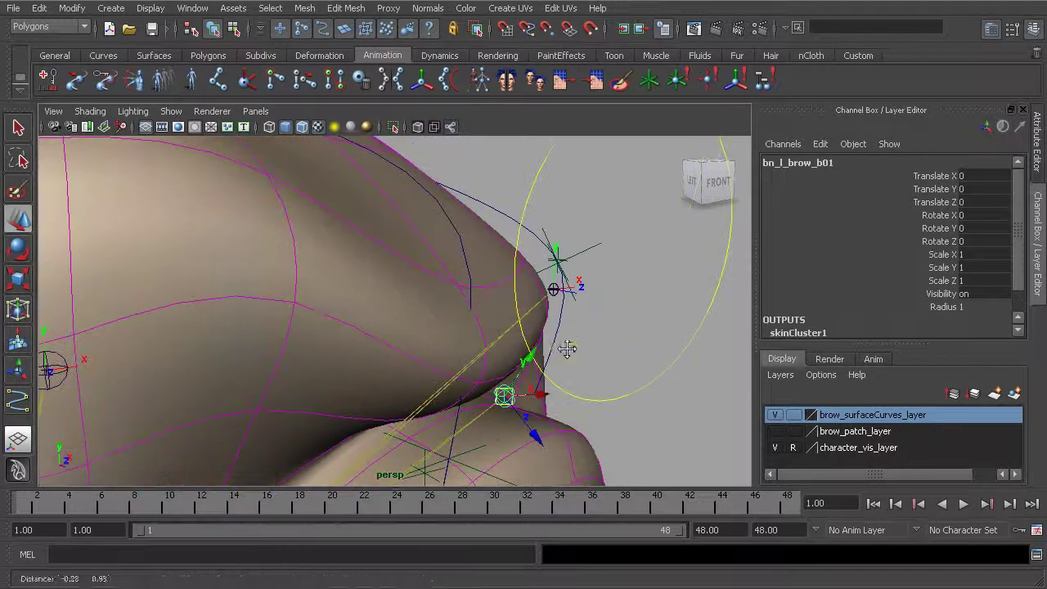
pyautogui.keyDown('alt'); pyautogui.moveTo(567, 349); pyautogui.dragTo(501, 286); pyautogui.keyUp('alt')
pyautogui.click(566, 206)
pyautogui.keyDown('alt'); pyautogui.moveTo(591, 249); pyautogui.dragTo(549, 244); pyautogui.keyUp('alt')
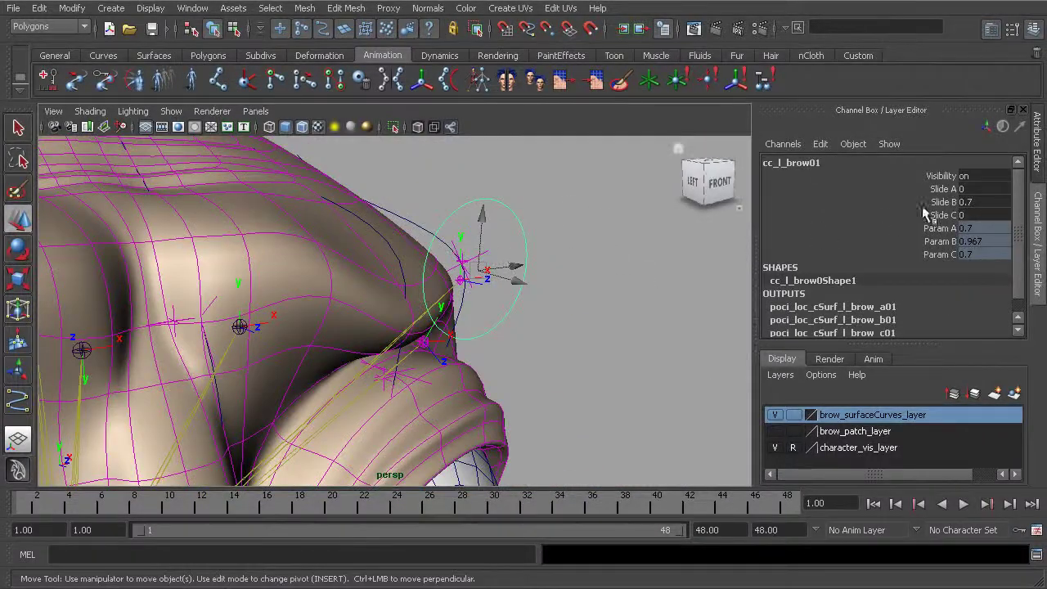
pyautogui.doubleClick(976, 201)
pyautogui.write('0')
pyautogui.press('Return')
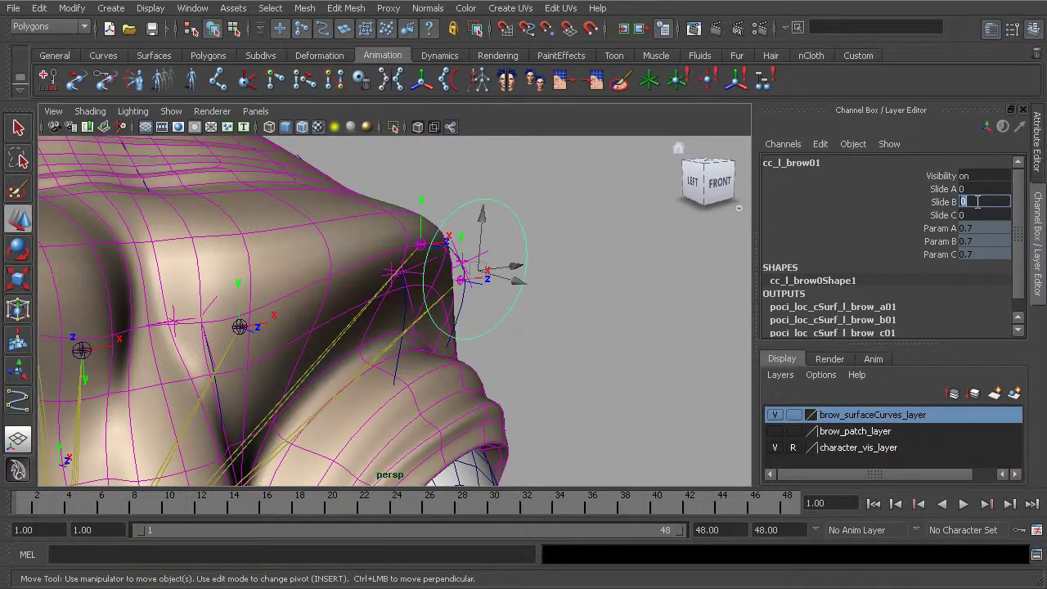
# Show brow_patch_layer and examine how the left brow joints and curves follow the NURBS patch from several angles
pyautogui.keyDown('alt'); pyautogui.moveTo(607, 291); pyautogui.dragTo(461, 303); pyautogui.keyUp('alt')
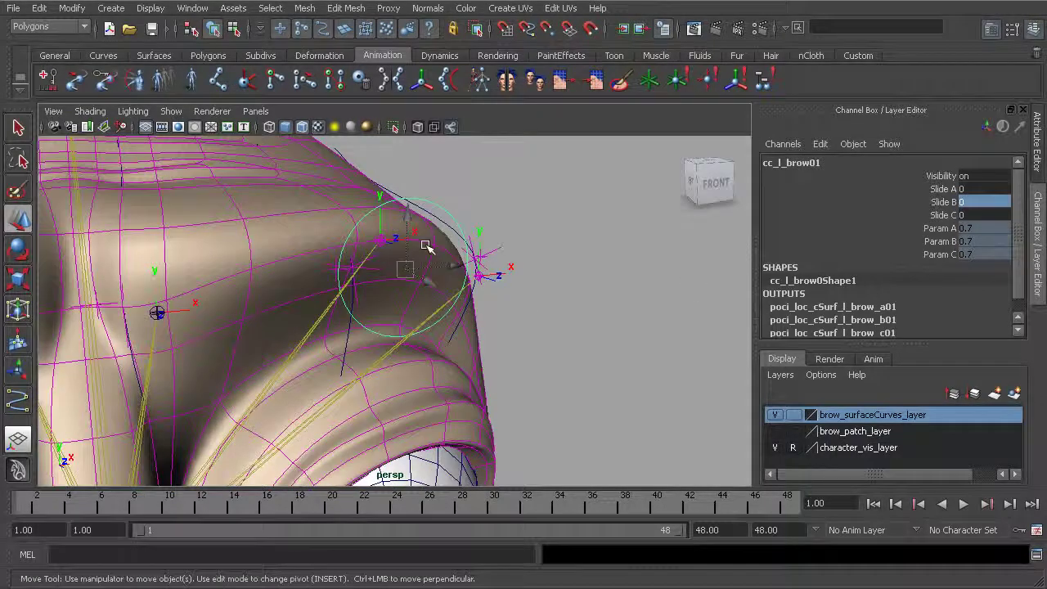
pyautogui.keyDown('alt'); pyautogui.moveTo(366, 237); pyautogui.dragTo(377, 282); pyautogui.keyUp('alt')
pyautogui.keyDown('alt'); pyautogui.moveTo(315, 301); pyautogui.dragTo(511, 353); pyautogui.keyUp('alt')
pyautogui.click(775, 431)
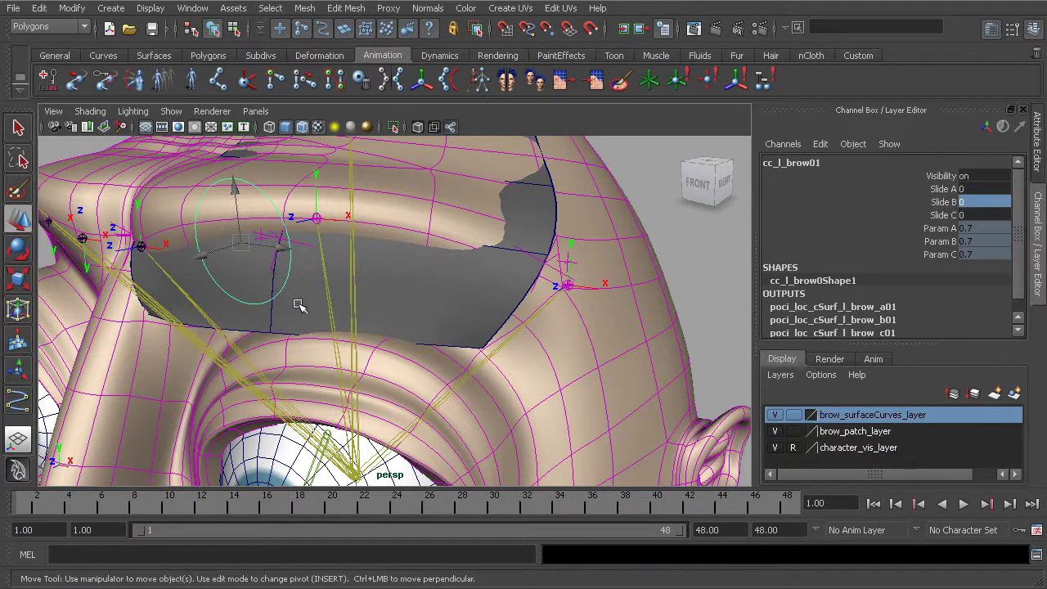
pyautogui.keyDown('alt'); pyautogui.moveTo(299, 304); pyautogui.dragTo(501, 254); pyautogui.keyUp('alt')
pyautogui.keyDown('alt'); pyautogui.moveTo(304, 324); pyautogui.dragTo(332, 309); pyautogui.keyUp('alt')
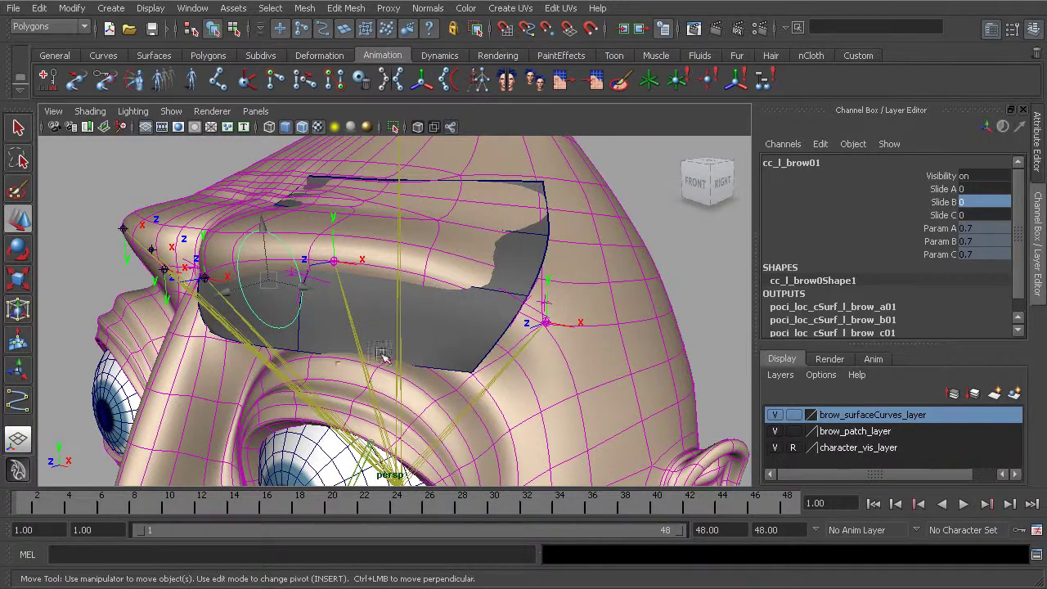
pyautogui.keyDown('alt'); pyautogui.moveTo(372, 337); pyautogui.dragTo(398, 284); pyautogui.keyUp('alt')
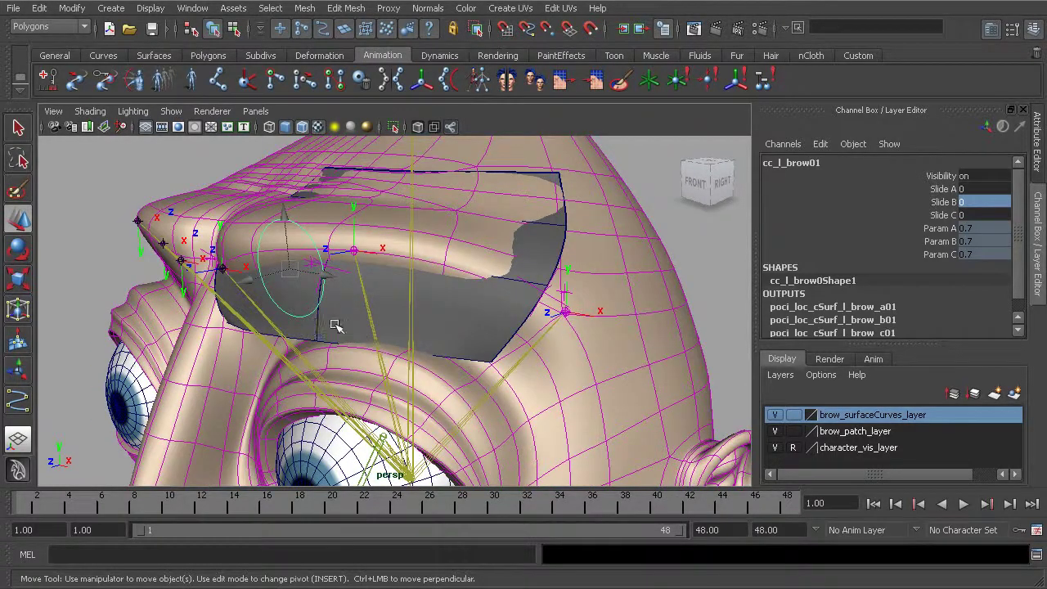
pyautogui.keyDown('alt'); pyautogui.moveTo(443, 324); pyautogui.dragTo(385, 327); pyautogui.keyUp('alt')
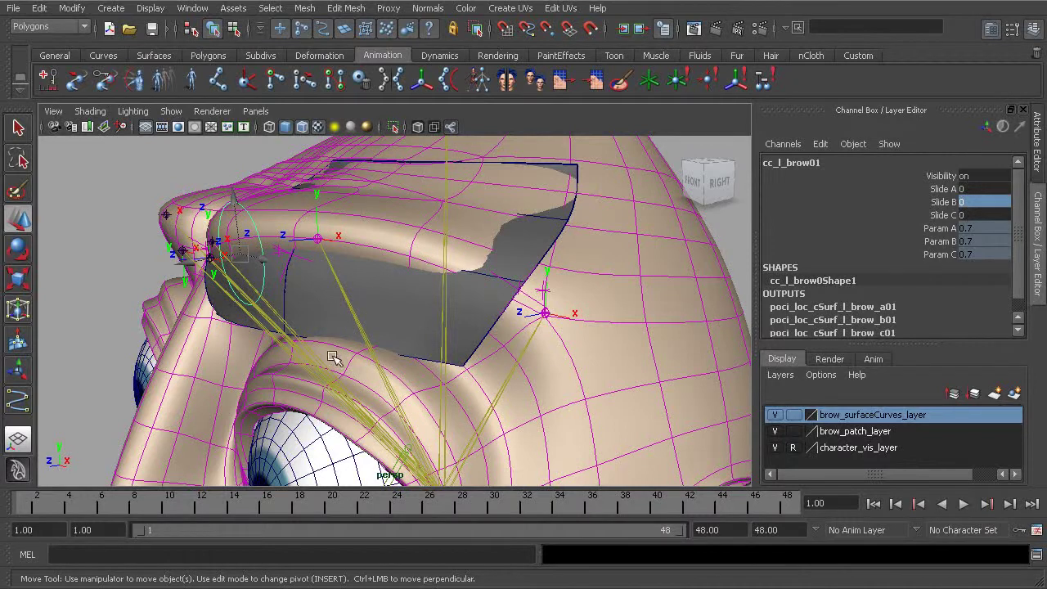
pyautogui.keyDown('alt'); pyautogui.moveTo(327, 355); pyautogui.dragTo(444, 327); pyautogui.keyUp('alt')
# Hide brow_patch_layer and character_vis_layer so the left brow curves and locators can be viewed alone
pyautogui.click(775, 432)
pyautogui.keyDown('alt'); pyautogui.moveTo(445, 327); pyautogui.dragTo(529, 373, button='right'); pyautogui.keyUp('alt')
pyautogui.click(775, 448)
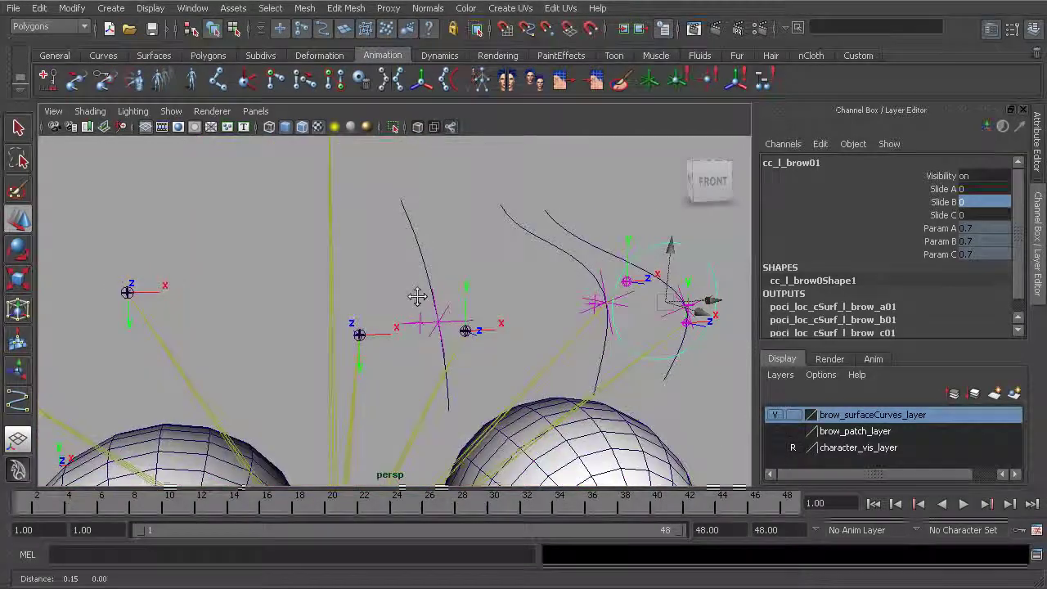
pyautogui.keyDown('alt'); pyautogui.moveTo(459, 335); pyautogui.dragTo(417, 304); pyautogui.keyUp('alt')
pyautogui.keyDown('alt'); pyautogui.moveTo(417, 305); pyautogui.dragTo(461, 286, button='right'); pyautogui.keyUp('alt')
# Select the inner curve's locator loc_cSurf_l_brow_a01 and examine its channels and its orientation along the curve
pyautogui.click(439, 336)
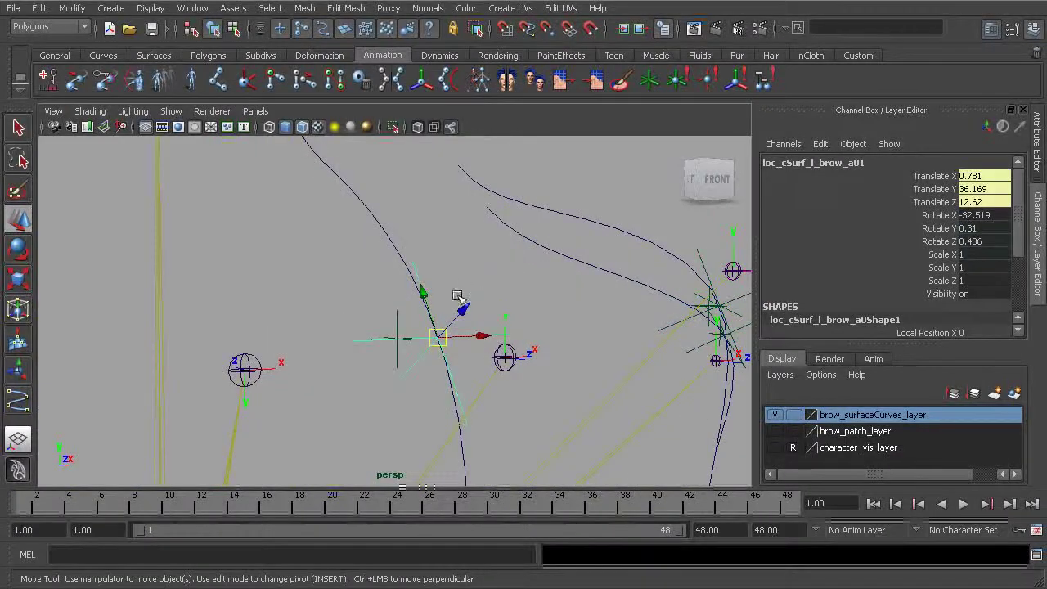
pyautogui.keyDown('alt'); pyautogui.moveTo(452, 352); pyautogui.dragTo(409, 355, button='middle'); pyautogui.keyUp('alt')
pyautogui.keyDown('alt'); pyautogui.moveTo(478, 345); pyautogui.dragTo(433, 351, button='right'); pyautogui.keyUp('alt')
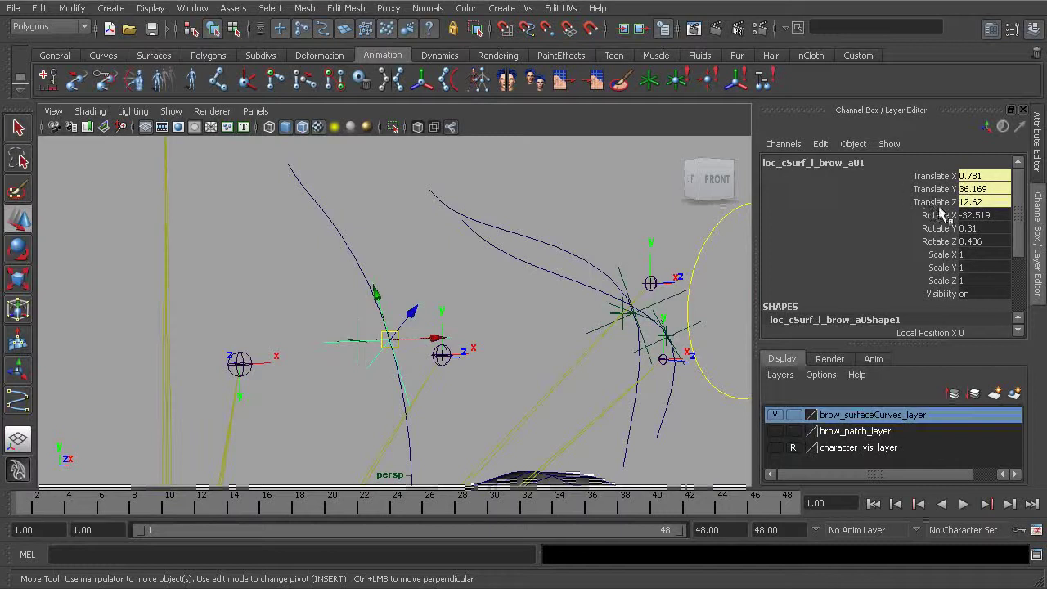
pyautogui.moveTo(1019, 243)
pyautogui.mouseDown()
pyautogui.moveTo(1019, 288)
pyautogui.moveTo(1021, 230)
pyautogui.mouseUp()
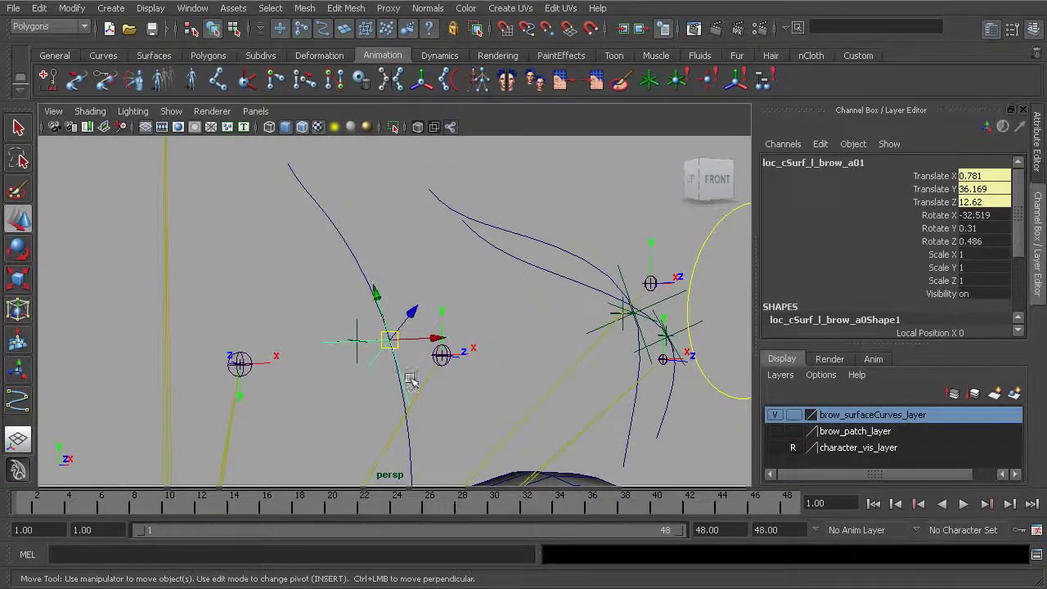
pyautogui.keyDown('alt'); pyautogui.moveTo(393, 355); pyautogui.dragTo(404, 366, button='middle'); pyautogui.keyUp('alt')
pyautogui.keyDown('alt'); pyautogui.moveTo(324, 283); pyautogui.dragTo(368, 287, button='right'); pyautogui.keyUp('alt')
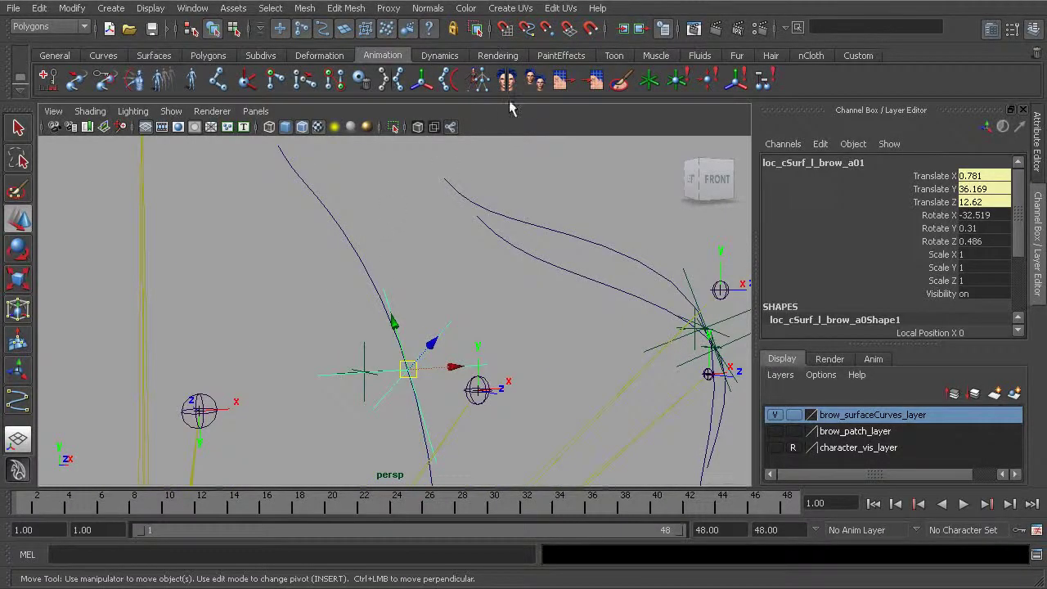
# Open the Tangent constraint options, reset them to the defaults and move the dialog clear of the locator
pyautogui.click(49, 26)
pyautogui.click(33, 37)
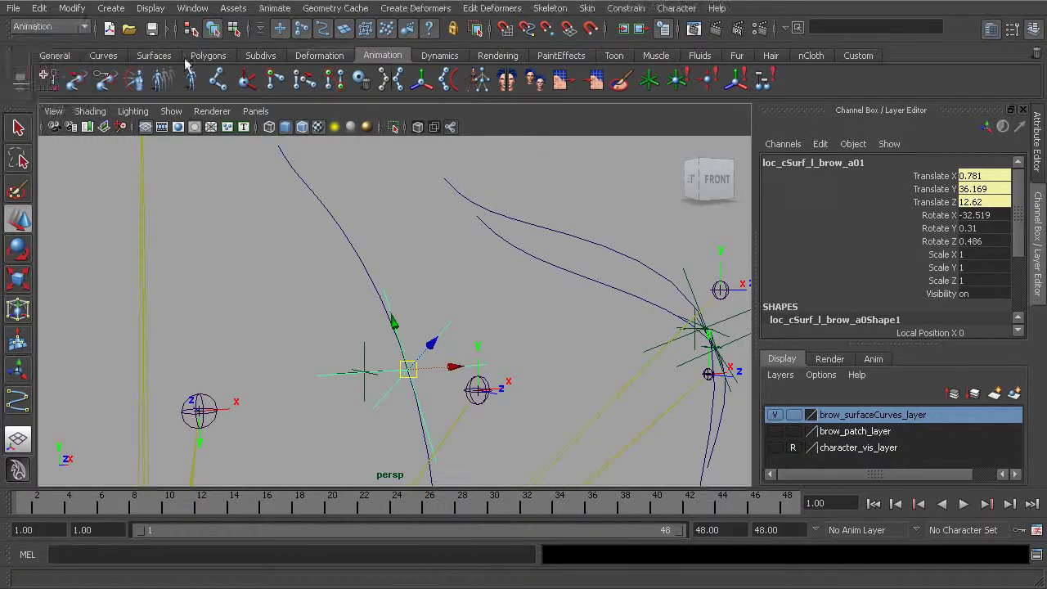
pyautogui.click(626, 8)
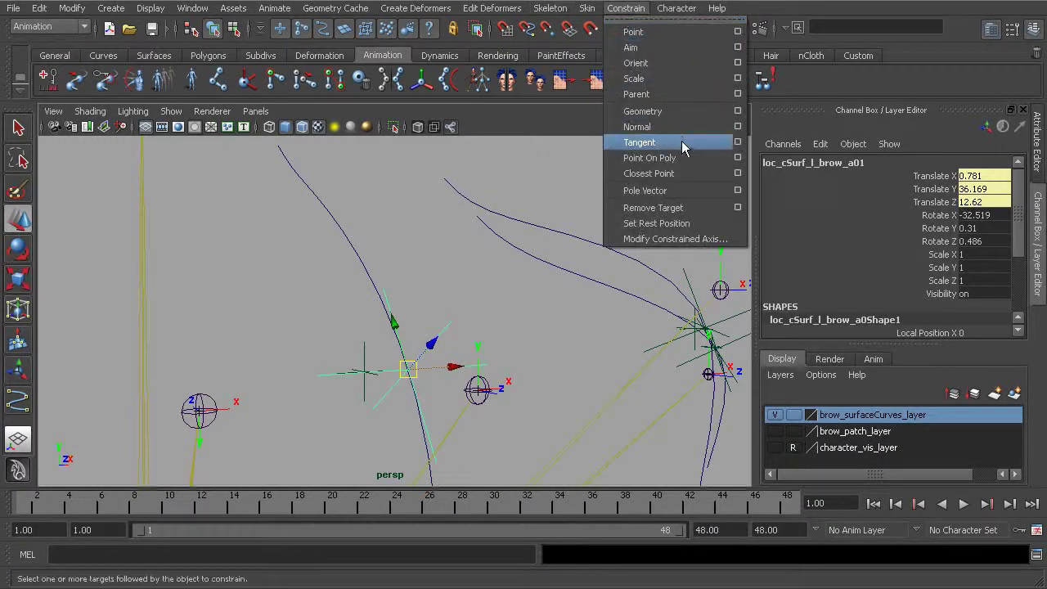
pyautogui.click(737, 142)
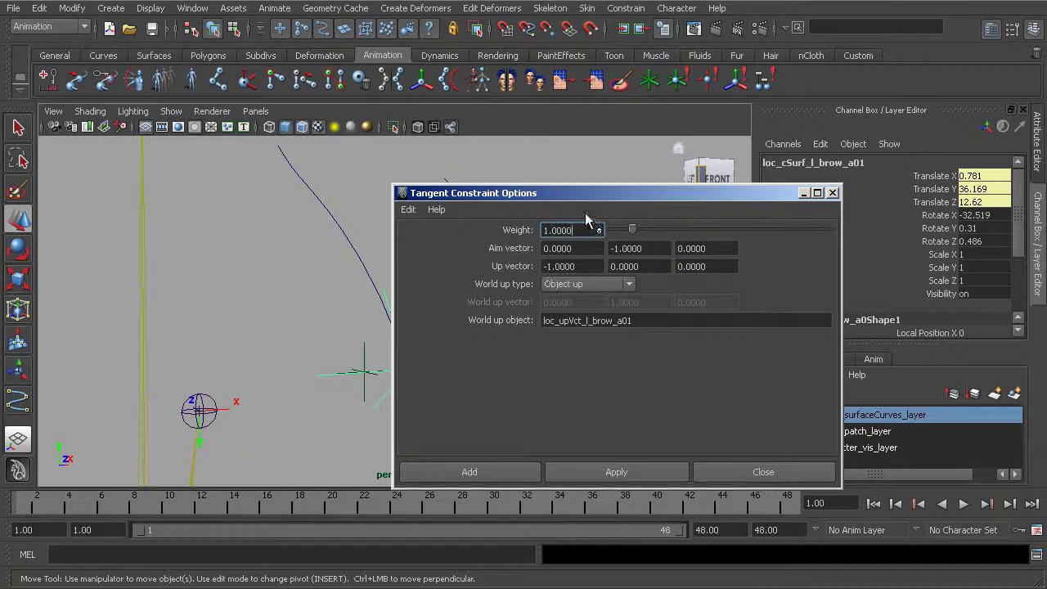
pyautogui.moveTo(593, 193); pyautogui.dragTo(541, 139)
pyautogui.click(357, 154)
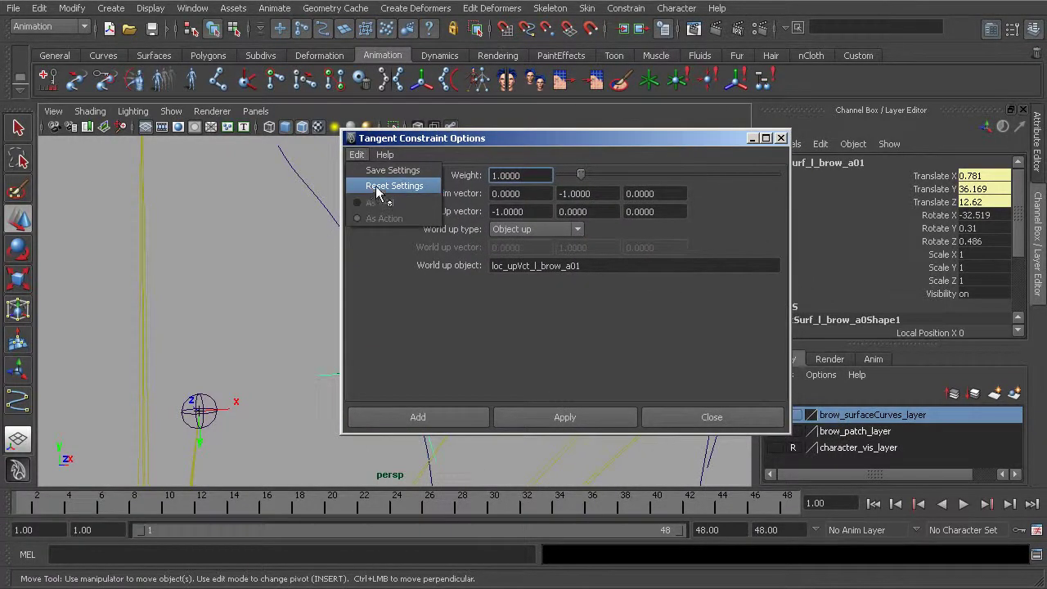
pyautogui.click(372, 187)
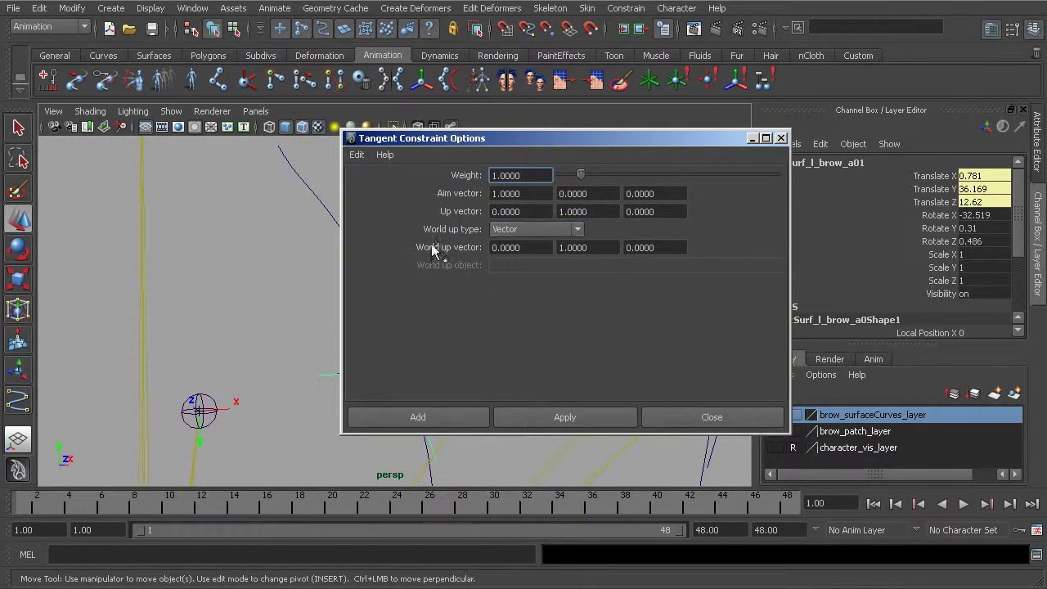
pyautogui.moveTo(556, 139); pyautogui.dragTo(687, 115)
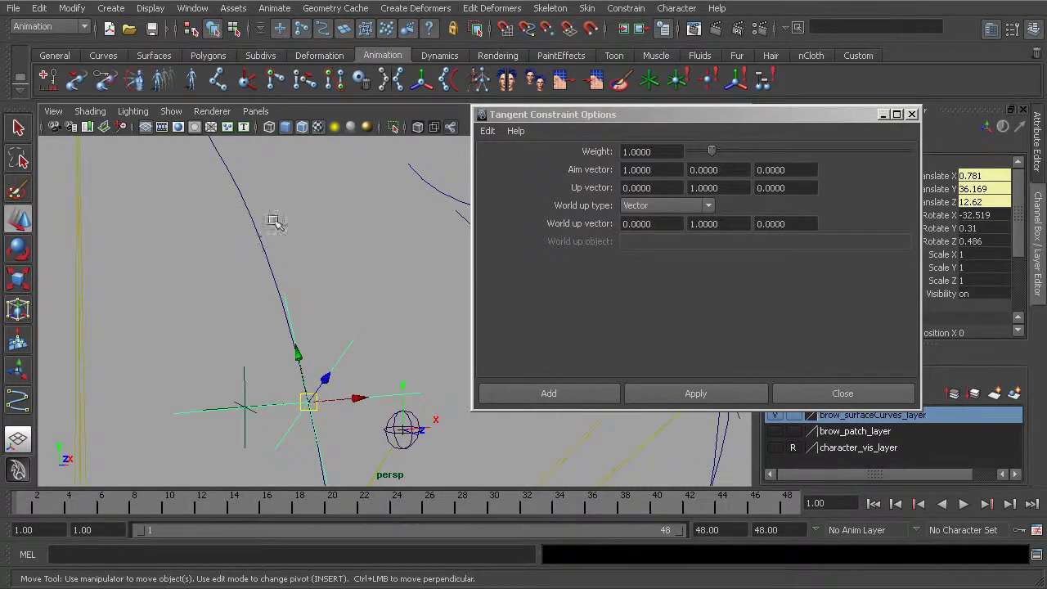
# Try a default Tangent constraint from the inner left brow curve to the locator loc_cSurf_l_brow_a01
pyautogui.keyDown('alt'); pyautogui.moveTo(249, 325); pyautogui.dragTo(248, 306, button='middle'); pyautogui.keyUp('alt')
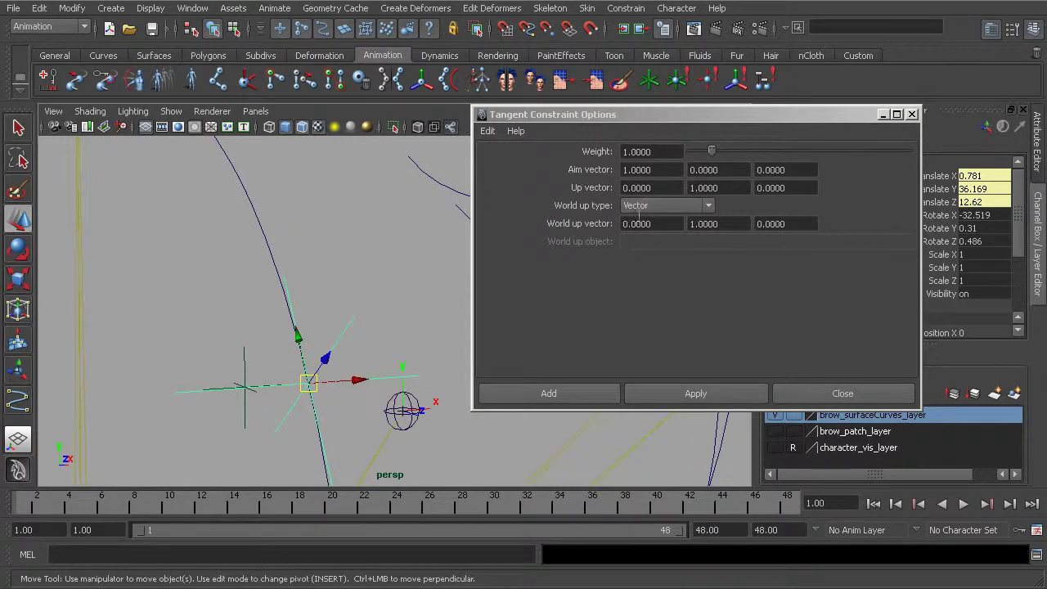
pyautogui.moveTo(302, 310)
pyautogui.keyDown('alt'); pyautogui.mouseDown(button='middle')
pyautogui.moveTo(310, 322)
pyautogui.moveTo(302, 324)
pyautogui.mouseUp(button='middle'); pyautogui.keyUp('alt')
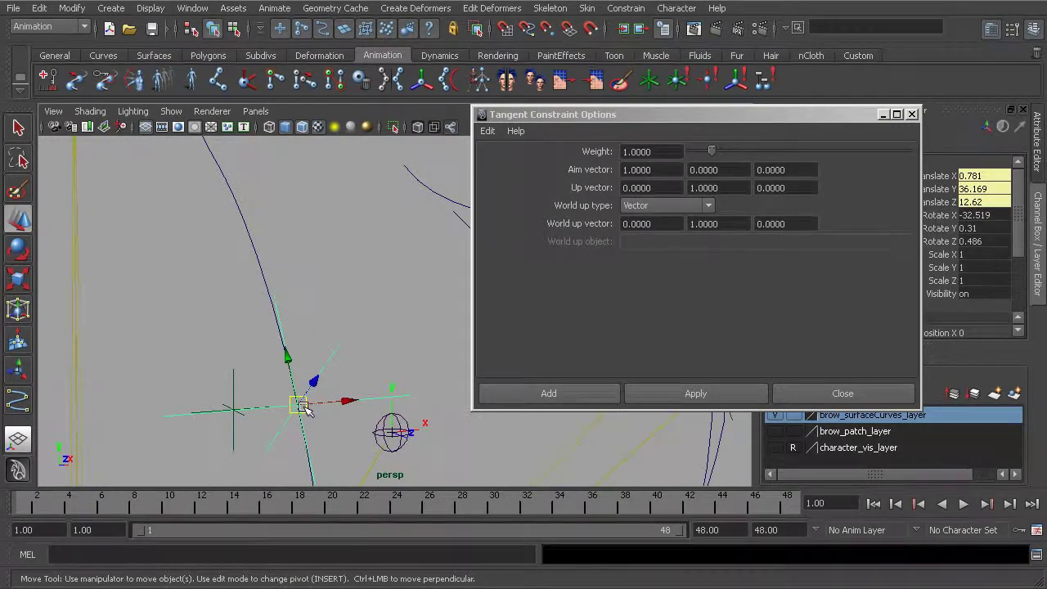
pyautogui.keyDown('alt'); pyautogui.moveTo(299, 409); pyautogui.dragTo(288, 365, button='right'); pyautogui.keyUp('alt')
pyautogui.keyDown('alt'); pyautogui.moveTo(328, 373); pyautogui.dragTo(346, 319, button='middle'); pyautogui.keyUp('alt')
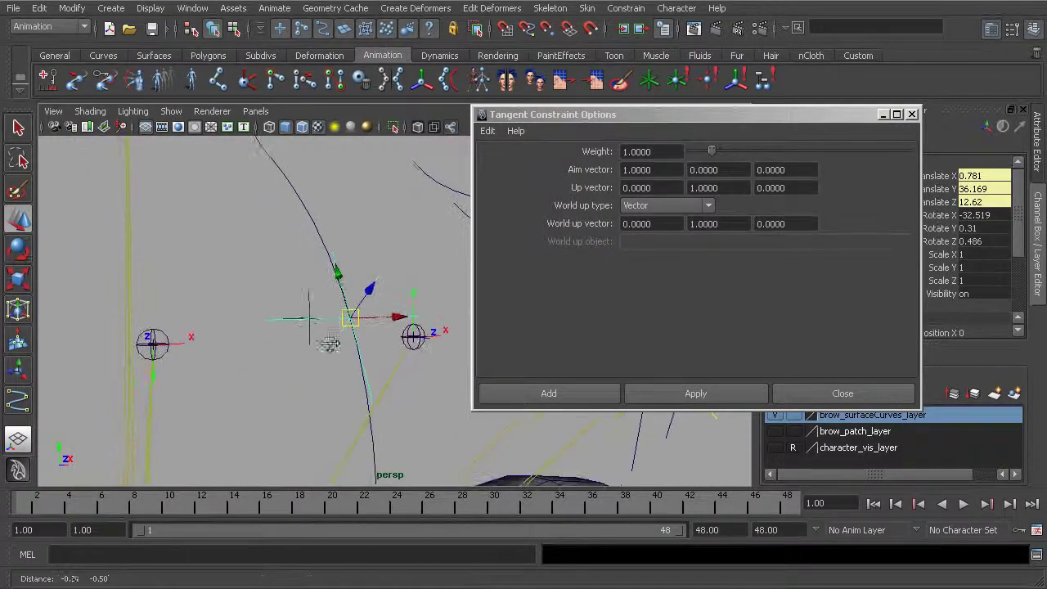
pyautogui.keyDown('alt'); pyautogui.moveTo(330, 344); pyautogui.dragTo(348, 313); pyautogui.keyUp('alt')
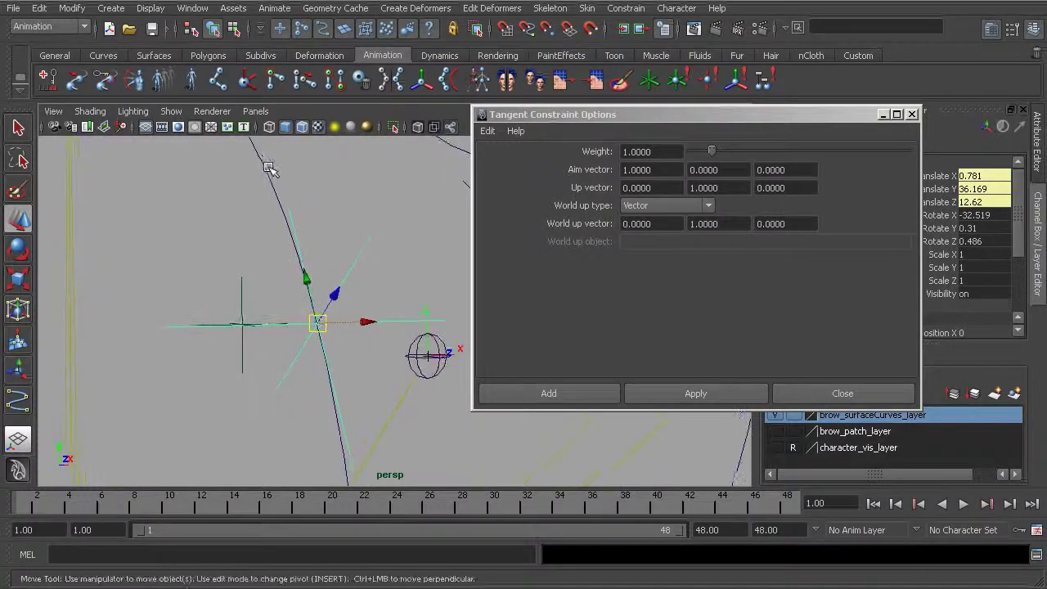
pyautogui.click(254, 178)
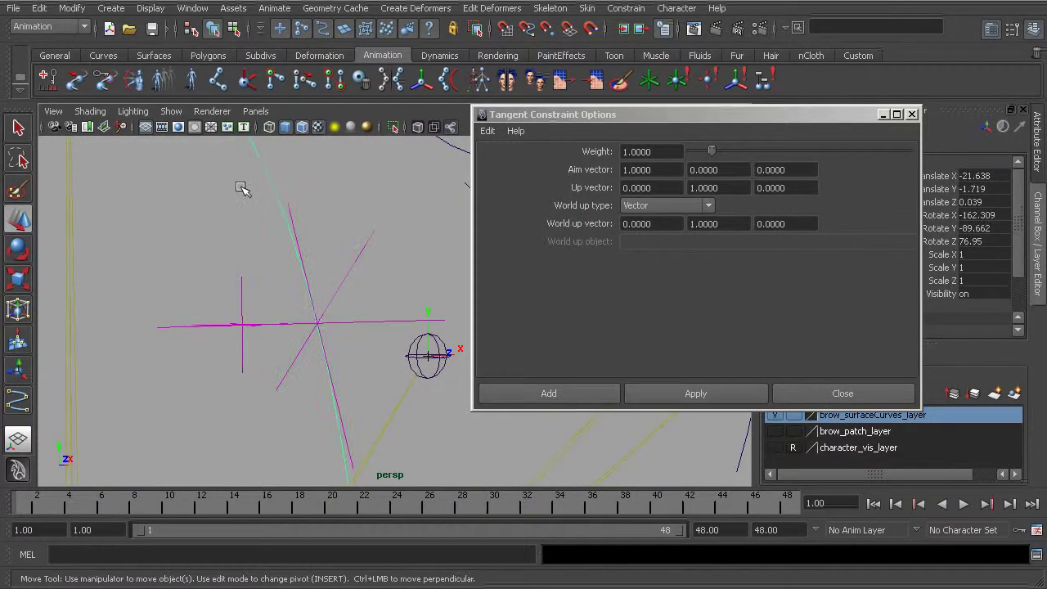
pyautogui.click(357, 231)
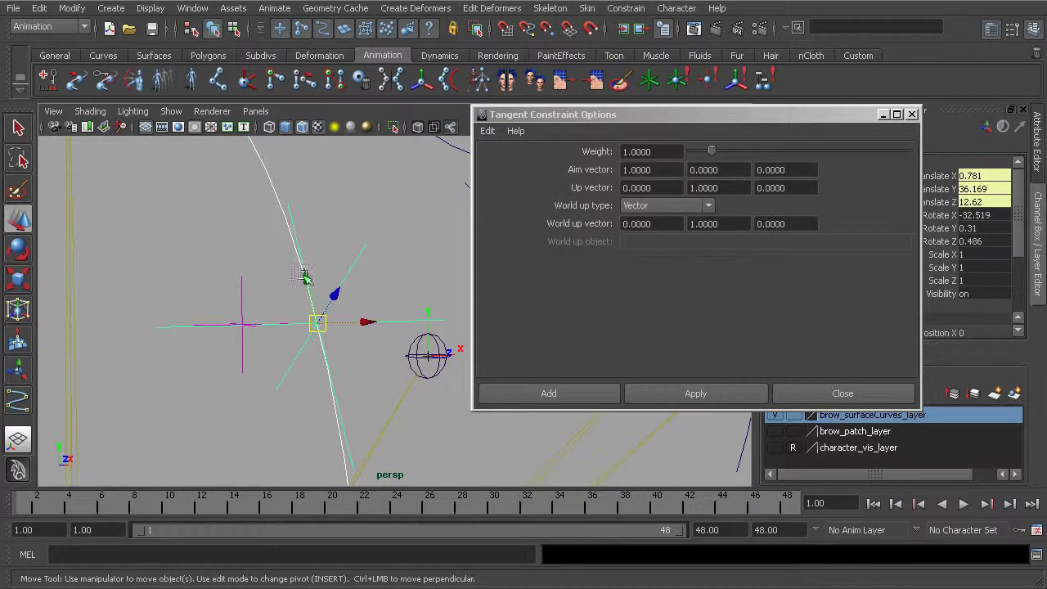
pyautogui.keyDown('alt'); pyautogui.moveTo(368, 320); pyautogui.dragTo(342, 311, button='right'); pyautogui.keyUp('alt')
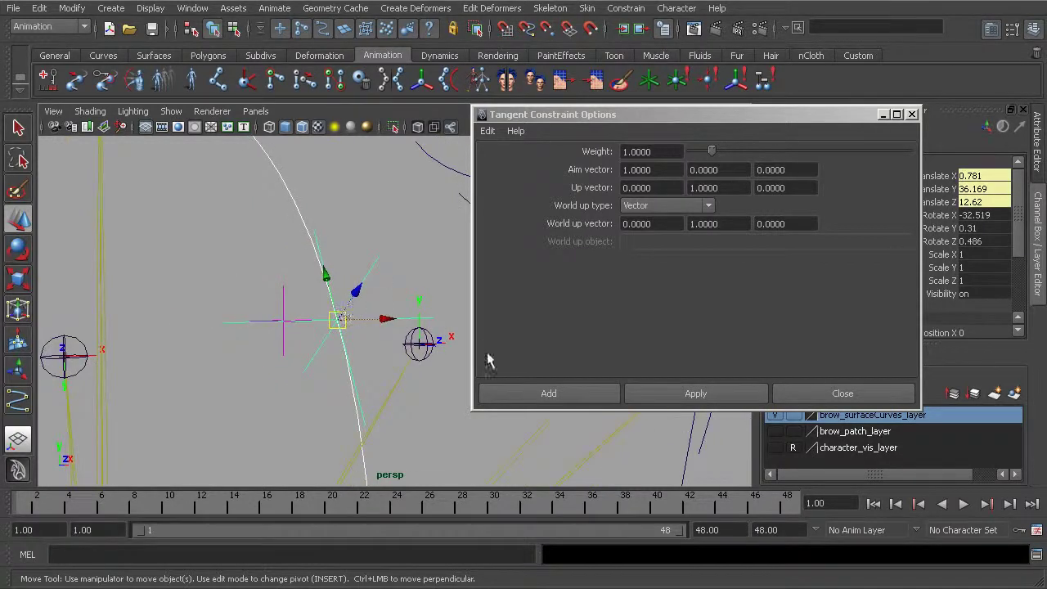
pyautogui.keyDown('alt'); pyautogui.moveTo(294, 320); pyautogui.dragTo(290, 334, button='middle'); pyautogui.keyUp('alt')
pyautogui.keyDown('alt'); pyautogui.moveTo(281, 329); pyautogui.dragTo(313, 339, button='right'); pyautogui.keyUp('alt')
pyautogui.keyDown('alt'); pyautogui.moveTo(316, 344); pyautogui.dragTo(304, 323, button='middle'); pyautogui.keyUp('alt')
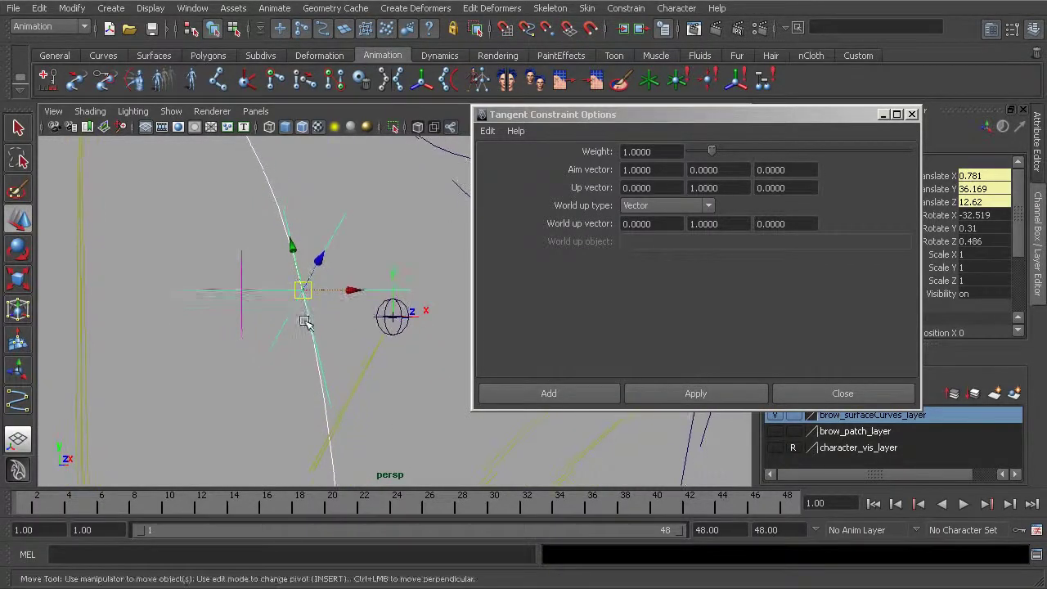
pyautogui.click(697, 393)
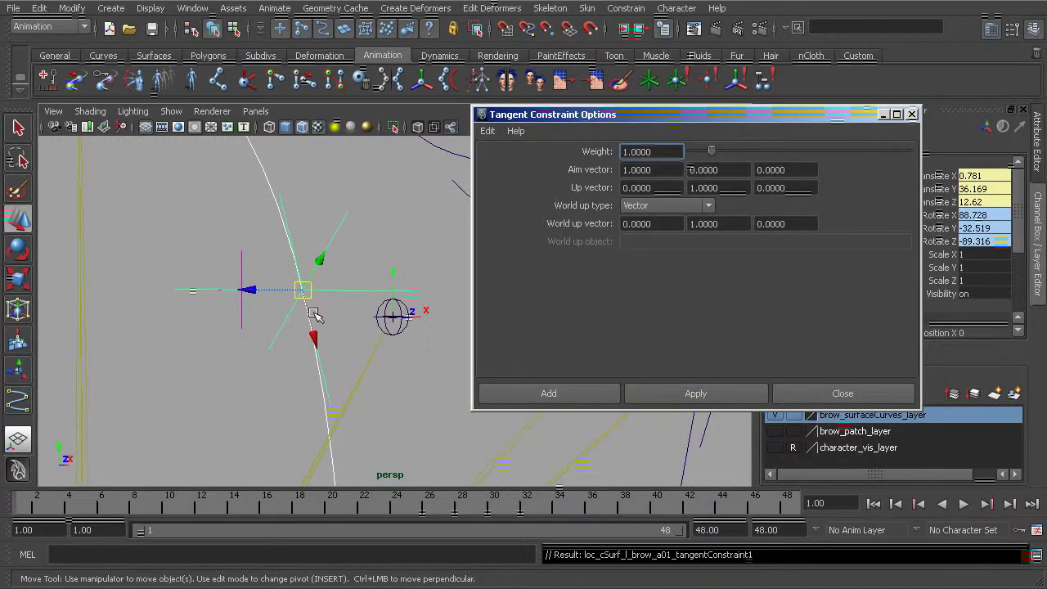
# Examine the constrained locator's axes and undo the Tangent constraint
pyautogui.moveTo(638, 114); pyautogui.dragTo(574, 112)
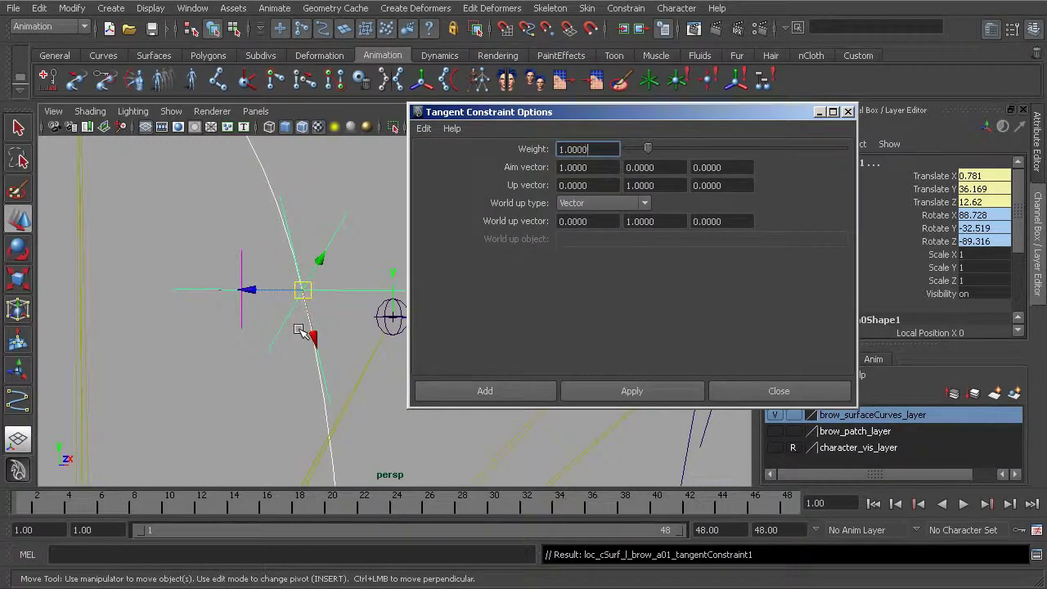
pyautogui.keyDown('alt'); pyautogui.moveTo(302, 325); pyautogui.dragTo(276, 329, button='middle'); pyautogui.keyUp('alt')
pyautogui.hotkey('ctrl', 'z')
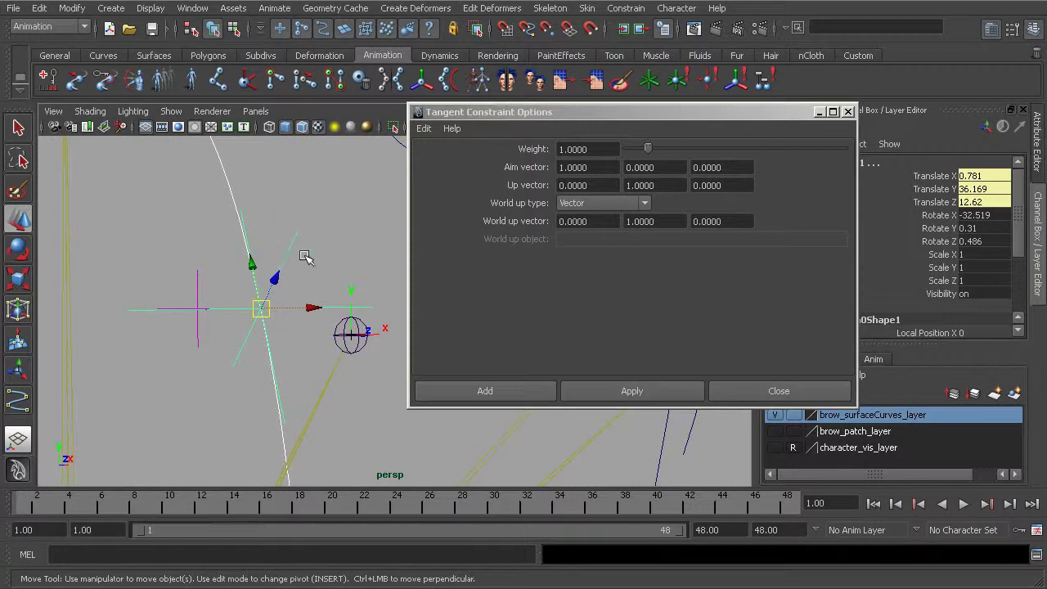
# Display the local rotation axes of the locator loc_cSurf_l_brow_a01 and view them against the curve
pyautogui.click(152, 10)
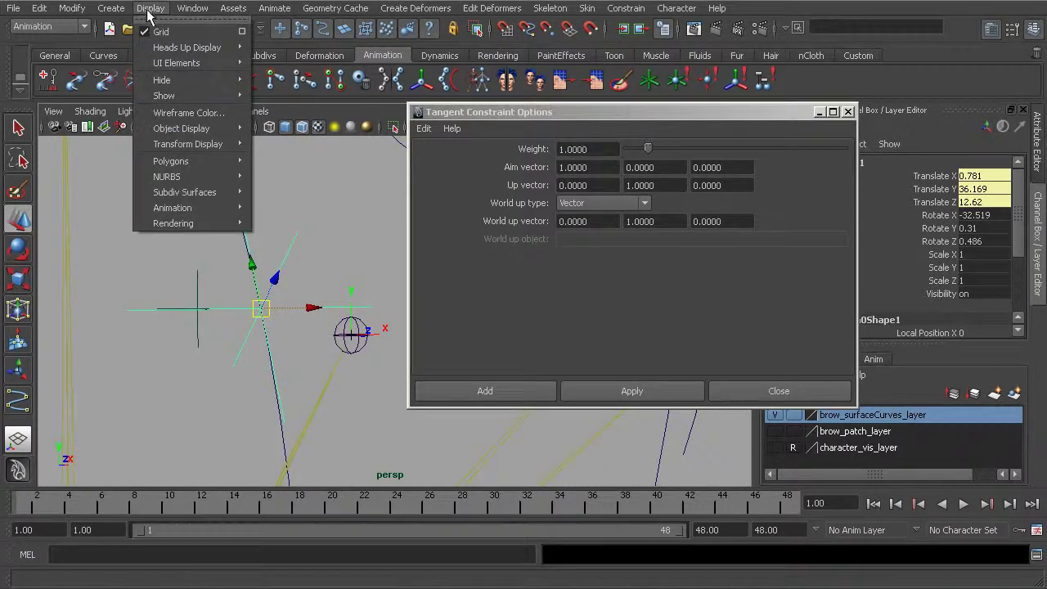
pyautogui.moveTo(187, 147)
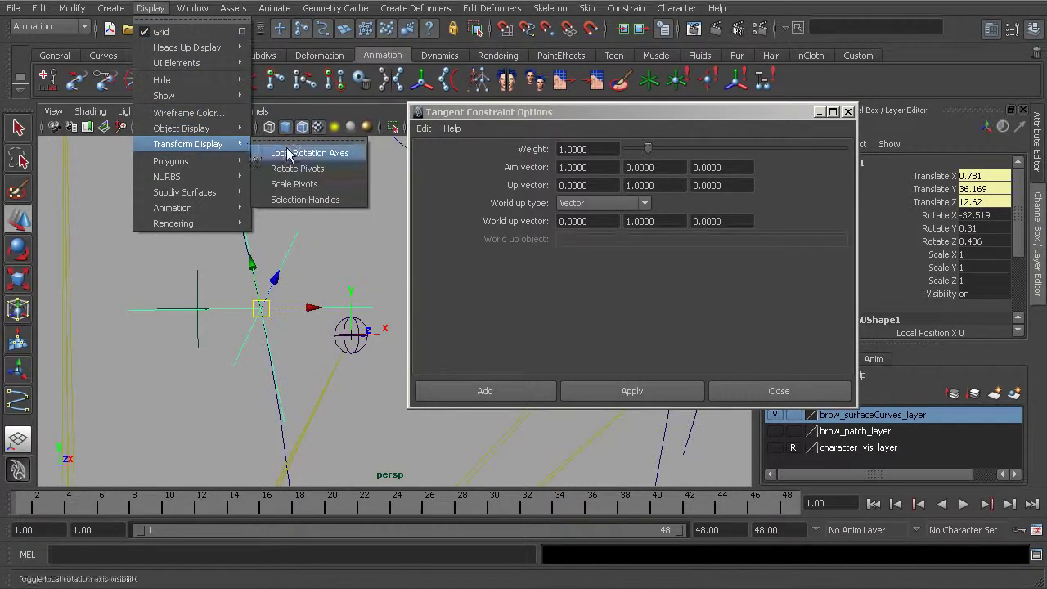
pyautogui.click(288, 154)
pyautogui.click(305, 266)
pyautogui.keyDown('alt'); pyautogui.moveTo(306, 266); pyautogui.dragTo(225, 260); pyautogui.keyUp('alt')
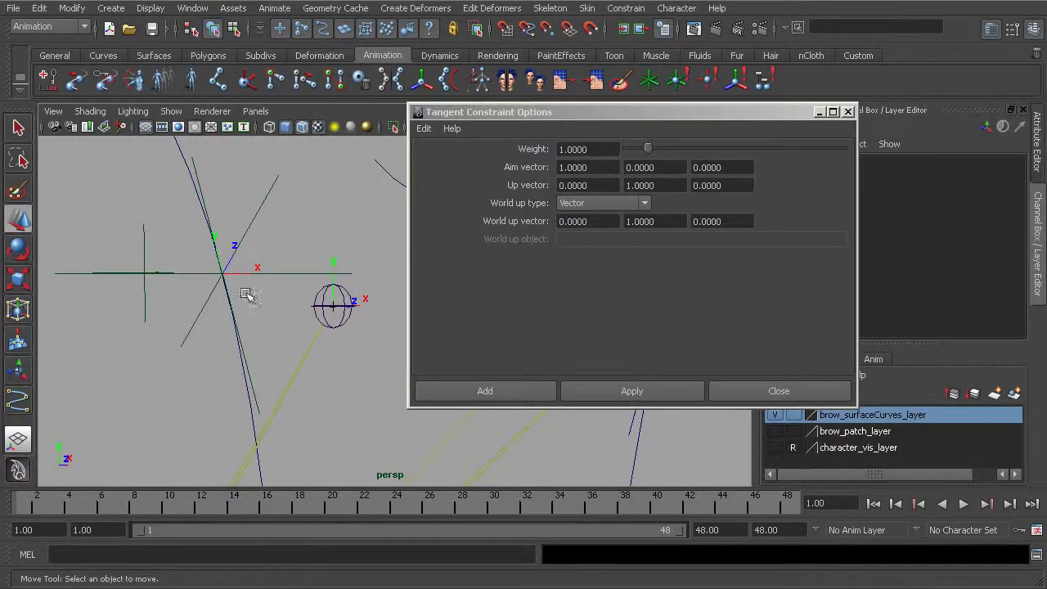
pyautogui.keyDown('alt'); pyautogui.moveTo(182, 254); pyautogui.dragTo(237, 281); pyautogui.keyUp('alt')
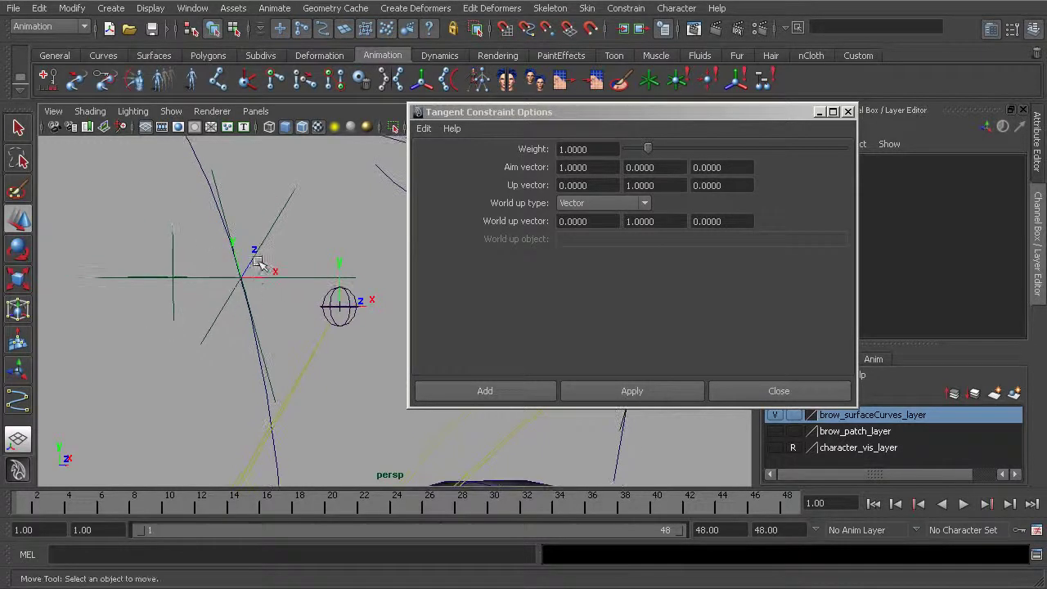
pyautogui.keyDown('alt'); pyautogui.moveTo(246, 269); pyautogui.dragTo(259, 301, button='middle'); pyautogui.keyUp('alt')
# Try the default Tangent constraint from the curve cSurf_l_brow_a01 to its locator again, examine the displayed rotation axes and undo the constraint
pyautogui.click(196, 175)
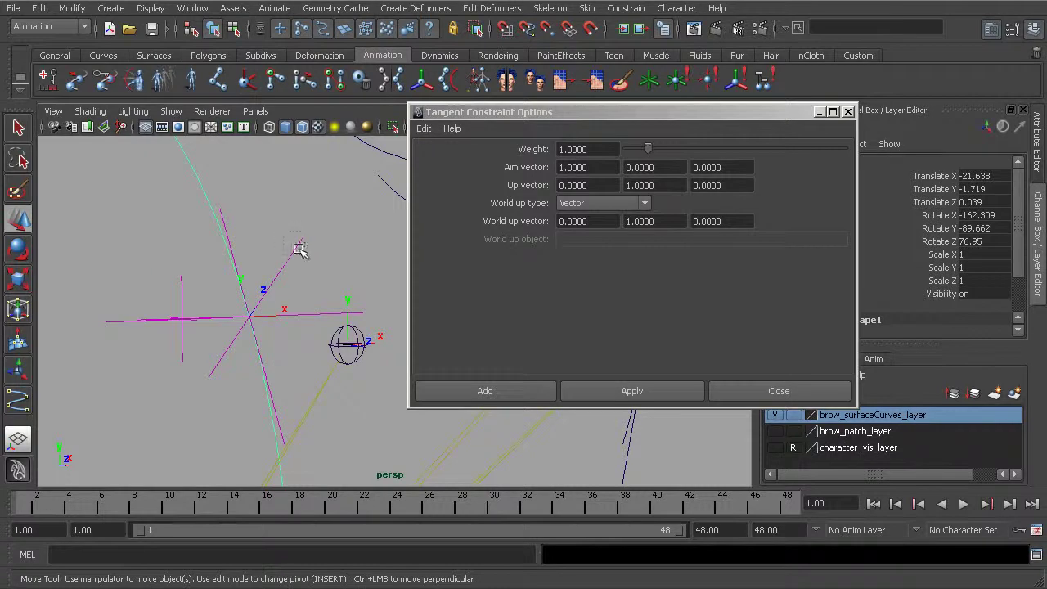
pyautogui.keyDown('shift'); pyautogui.click(303, 254); pyautogui.keyUp('shift')
pyautogui.click(630, 393)
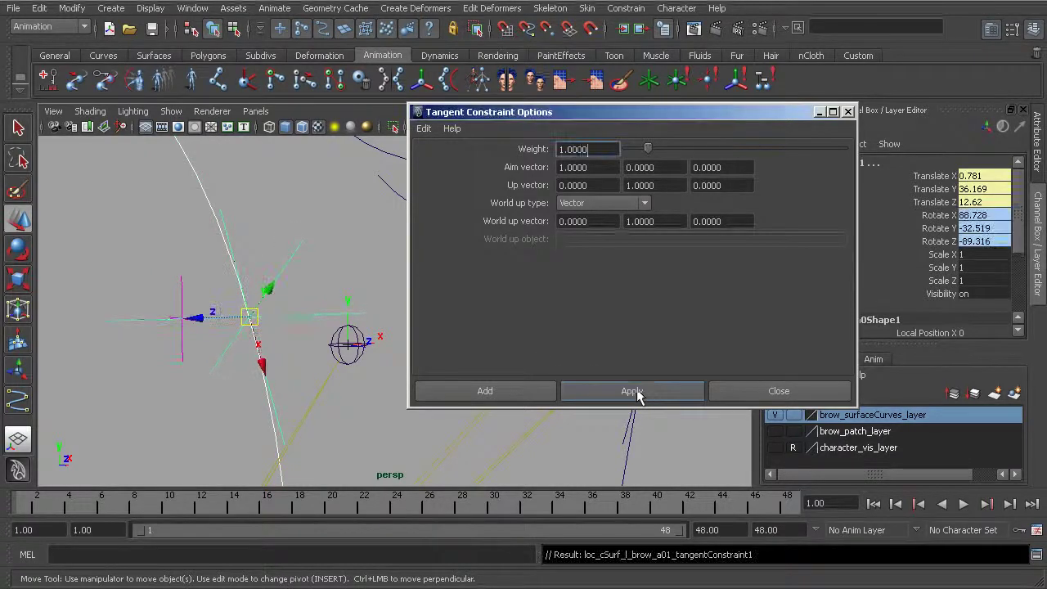
pyautogui.keyDown('alt'); pyautogui.moveTo(290, 329); pyautogui.dragTo(314, 317, button='middle'); pyautogui.keyUp('alt')
pyautogui.keyDown('alt'); pyautogui.moveTo(238, 313); pyautogui.dragTo(267, 309, button='right'); pyautogui.keyUp('alt')
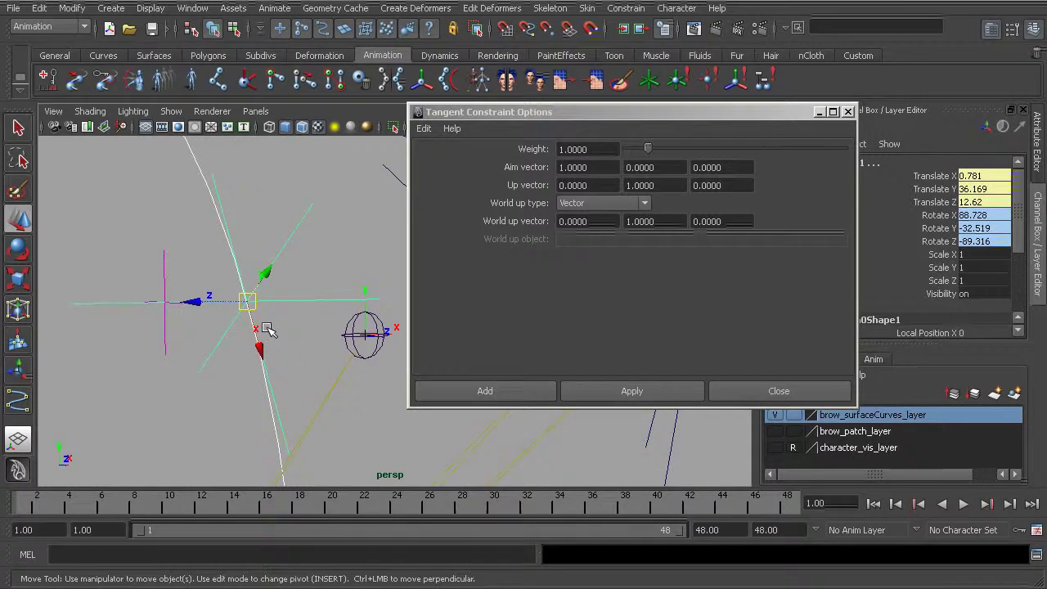
pyautogui.keyDown('alt'); pyautogui.moveTo(274, 330); pyautogui.dragTo(255, 336); pyautogui.keyUp('alt')
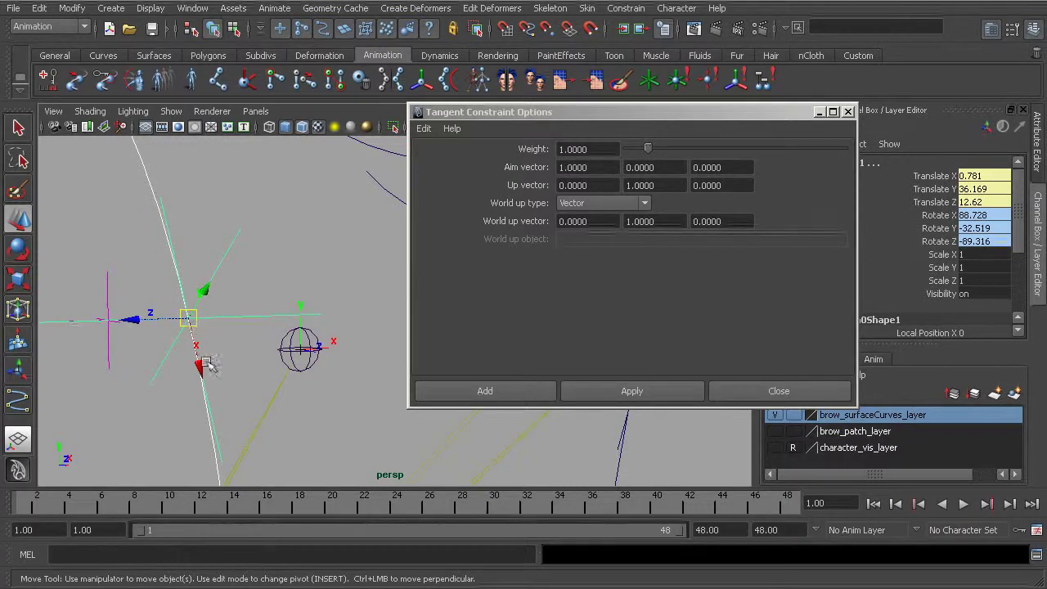
pyautogui.keyDown('alt'); pyautogui.moveTo(198, 324); pyautogui.dragTo(219, 330); pyautogui.keyUp('alt')
pyautogui.press('z')
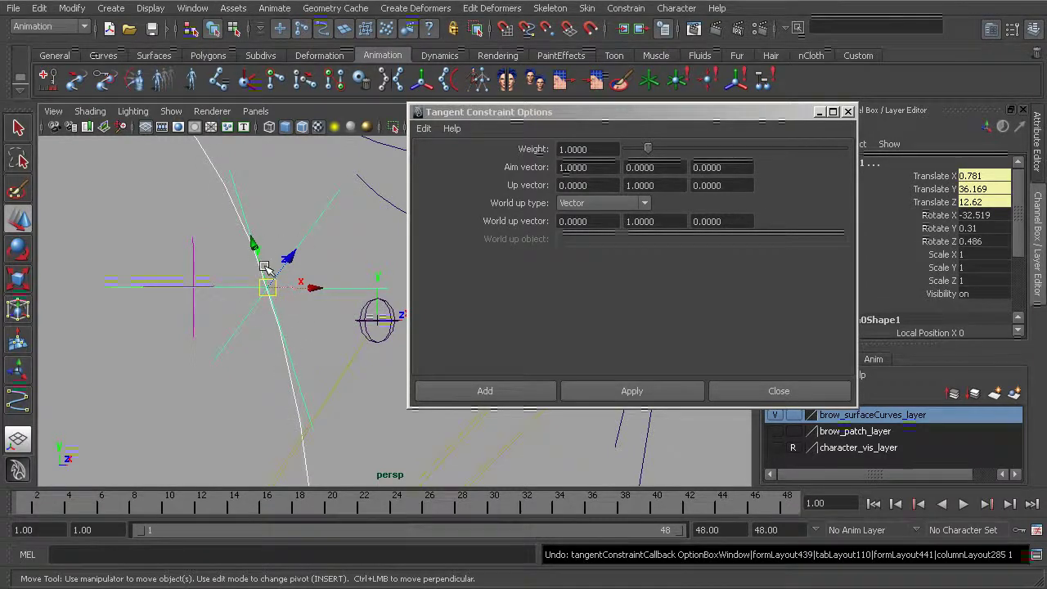
# Examine from several angles which locator axis follows the inner brow curve, comparing it with the Tangent constraint's aim vector
pyautogui.keyDown('alt'); pyautogui.moveTo(266, 296); pyautogui.dragTo(225, 343, button='middle'); pyautogui.keyUp('alt')
pyautogui.keyDown('alt'); pyautogui.moveTo(199, 321); pyautogui.dragTo(229, 310, button='right'); pyautogui.keyUp('alt')
pyautogui.keyDown('alt'); pyautogui.moveTo(231, 311); pyautogui.dragTo(283, 292, button='middle'); pyautogui.keyUp('alt')
pyautogui.keyDown('alt'); pyautogui.moveTo(225, 299); pyautogui.dragTo(239, 293, button='right'); pyautogui.keyUp('alt')
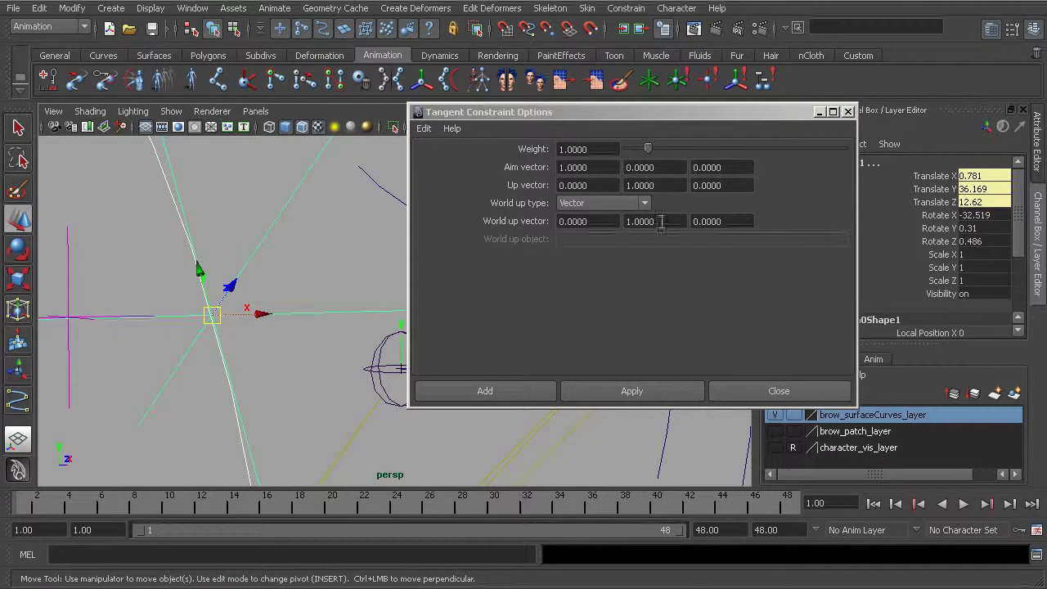
pyautogui.keyDown('alt'); pyautogui.moveTo(211, 350); pyautogui.dragTo(233, 357, button='middle'); pyautogui.keyUp('alt')
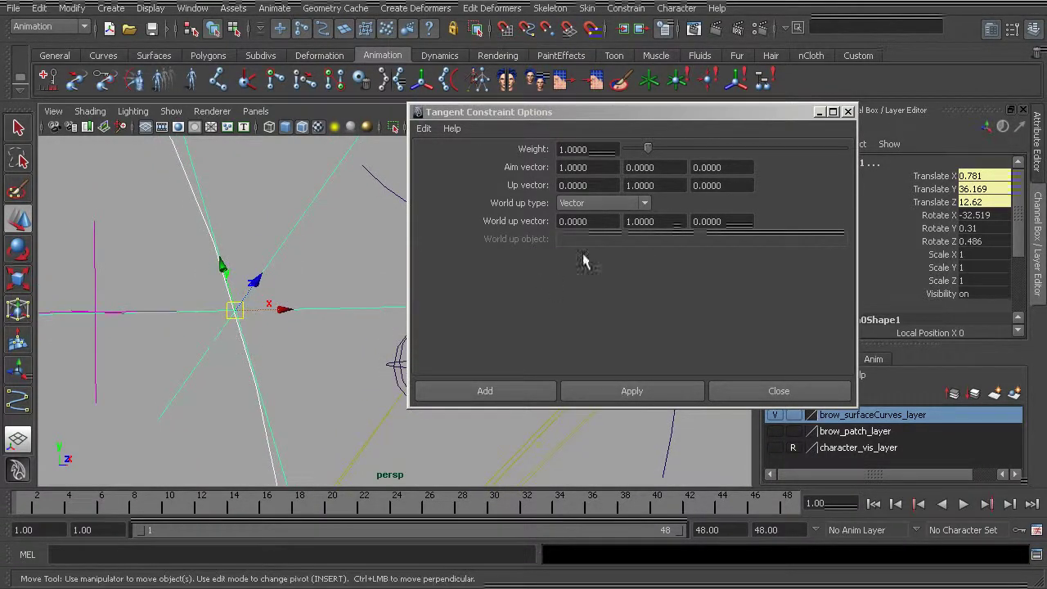
pyautogui.doubleClick(583, 167)
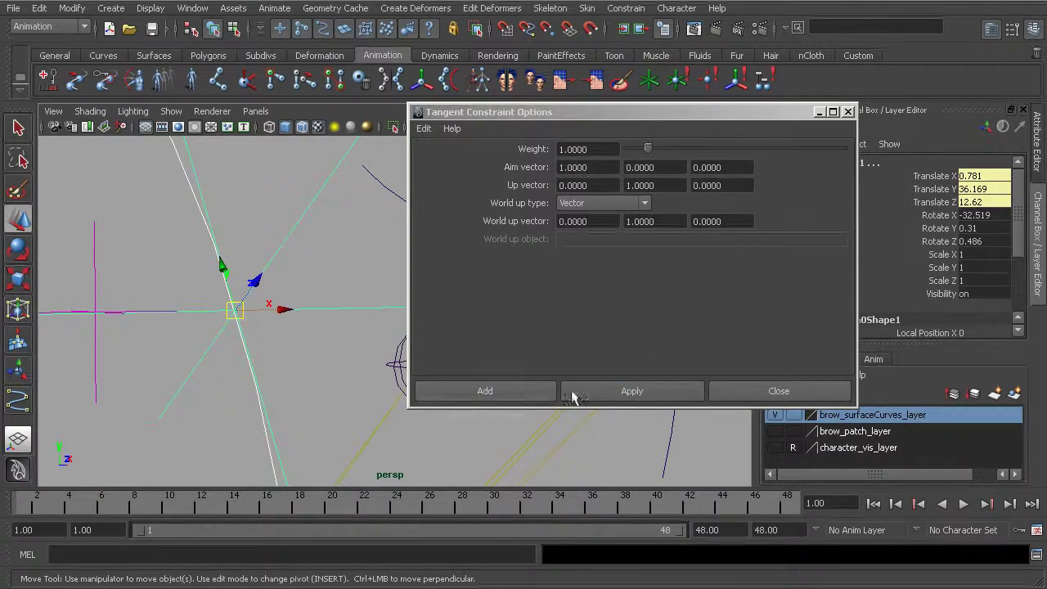
pyautogui.moveTo(266, 324)
pyautogui.keyDown('alt'); pyautogui.mouseDown()
pyautogui.moveTo(282, 344)
pyautogui.moveTo(263, 326)
pyautogui.mouseUp(); pyautogui.keyUp('alt')
pyautogui.keyDown('alt'); pyautogui.moveTo(330, 344); pyautogui.dragTo(268, 320); pyautogui.keyUp('alt')
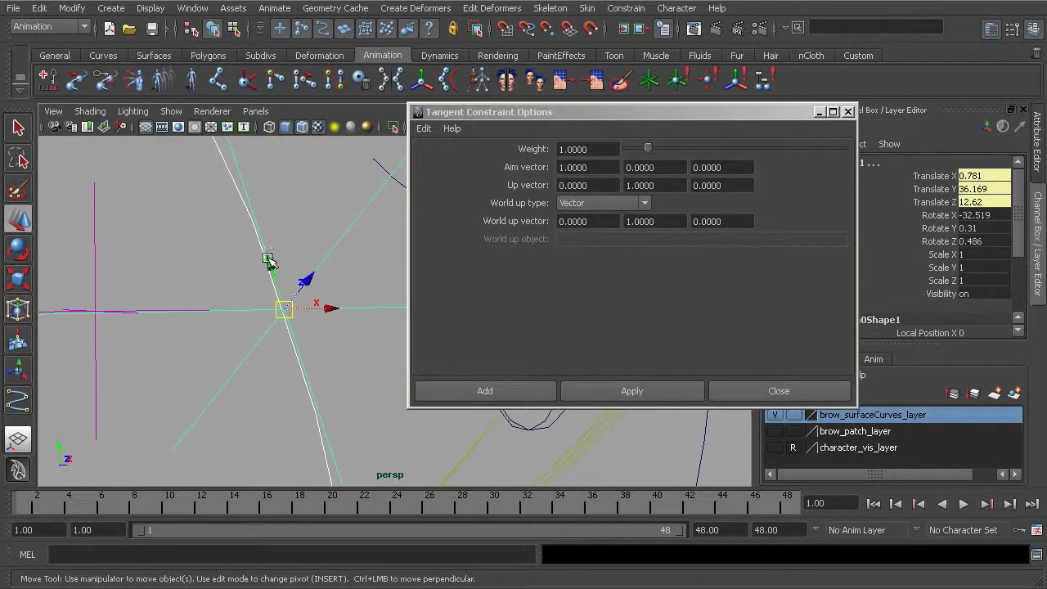
pyautogui.moveTo(273, 273)
pyautogui.keyDown('alt'); pyautogui.mouseDown()
pyautogui.moveTo(274, 283)
pyautogui.moveTo(270, 269)
pyautogui.mouseUp(); pyautogui.keyUp('alt')
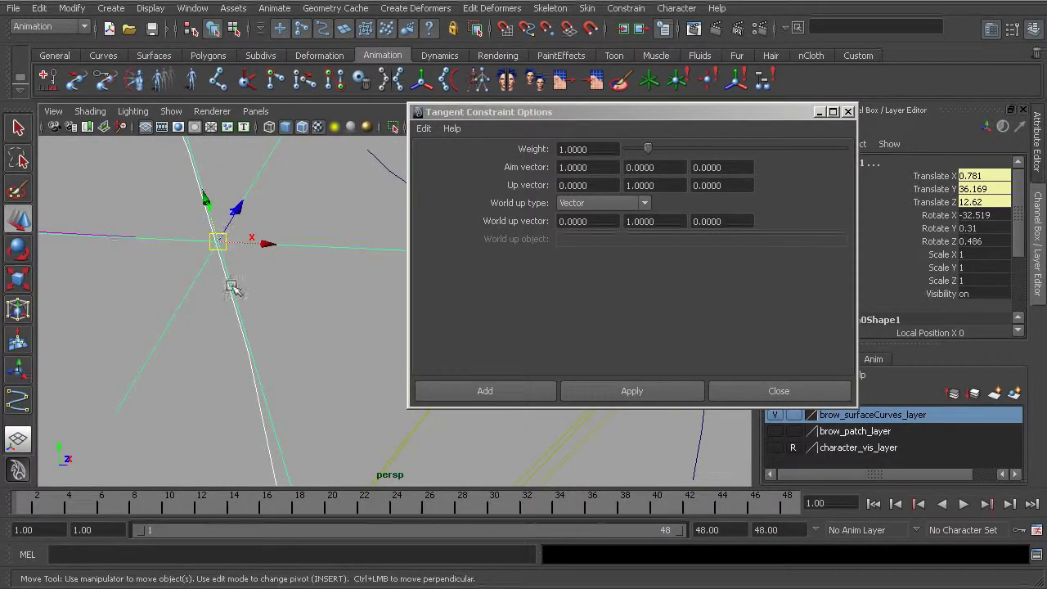
pyautogui.keyDown('alt'); pyautogui.moveTo(238, 315); pyautogui.dragTo(217, 272); pyautogui.keyUp('alt')
pyautogui.keyDown('alt'); pyautogui.moveTo(259, 428); pyautogui.dragTo(237, 402, button='right'); pyautogui.keyUp('alt')
pyautogui.keyDown('alt'); pyautogui.moveTo(283, 346); pyautogui.dragTo(229, 392, button='middle'); pyautogui.keyUp('alt')
pyautogui.keyDown('alt'); pyautogui.moveTo(288, 380); pyautogui.dragTo(266, 361, button='right'); pyautogui.keyUp('alt')
pyautogui.keyDown('alt'); pyautogui.moveTo(267, 363); pyautogui.dragTo(229, 315); pyautogui.keyUp('alt')
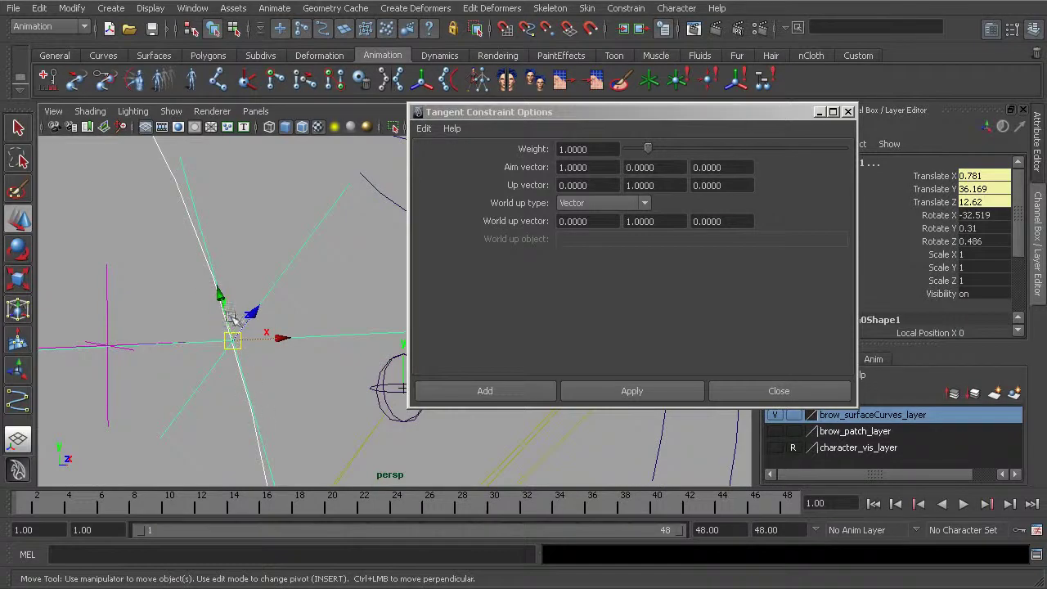
pyautogui.keyDown('alt'); pyautogui.moveTo(250, 404); pyautogui.dragTo(269, 393, button='middle'); pyautogui.keyUp('alt')
pyautogui.keyDown('alt'); pyautogui.moveTo(241, 365); pyautogui.dragTo(255, 379, button='right'); pyautogui.keyUp('alt')
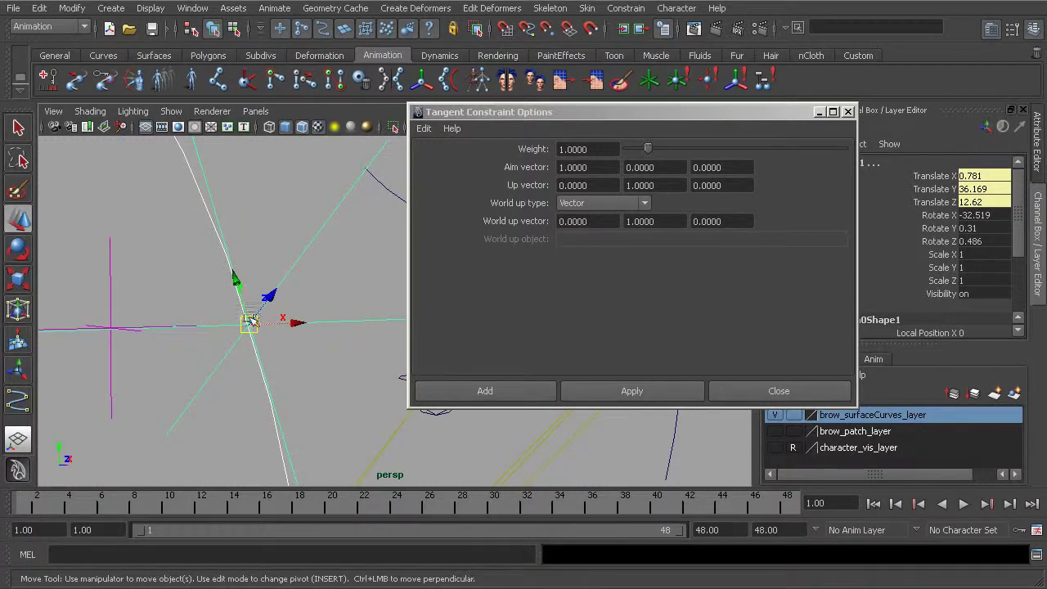
pyautogui.keyDown('alt'); pyautogui.moveTo(256, 368); pyautogui.dragTo(219, 246); pyautogui.keyUp('alt')
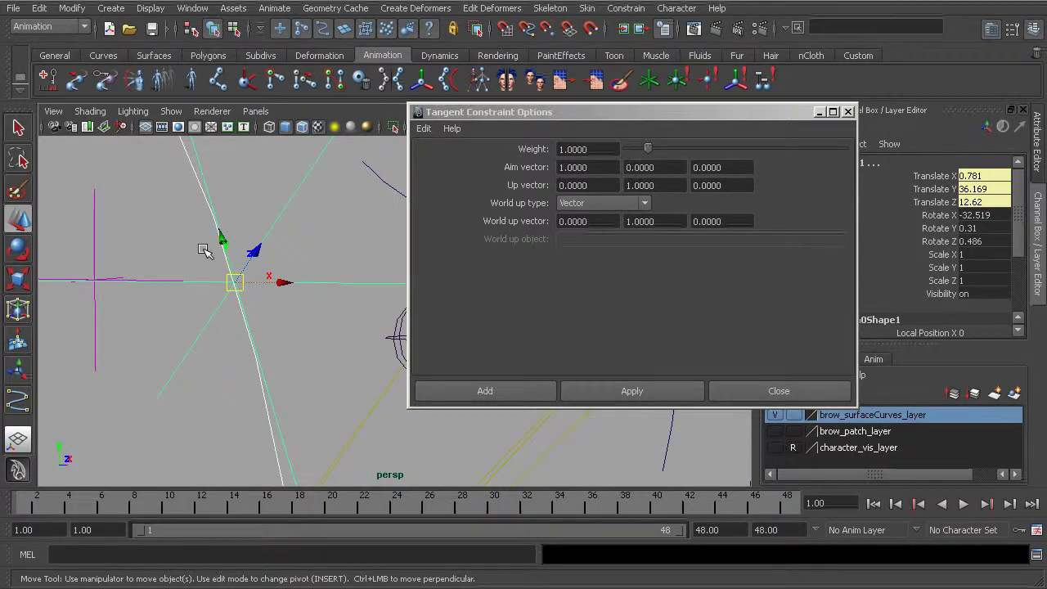
# Select the control vertex at the lower end of the inner brow curve and read its index in the Script Editor
pyautogui.keyDown('alt'); pyautogui.moveTo(267, 398); pyautogui.dragTo(226, 347, button='right'); pyautogui.keyUp('alt')
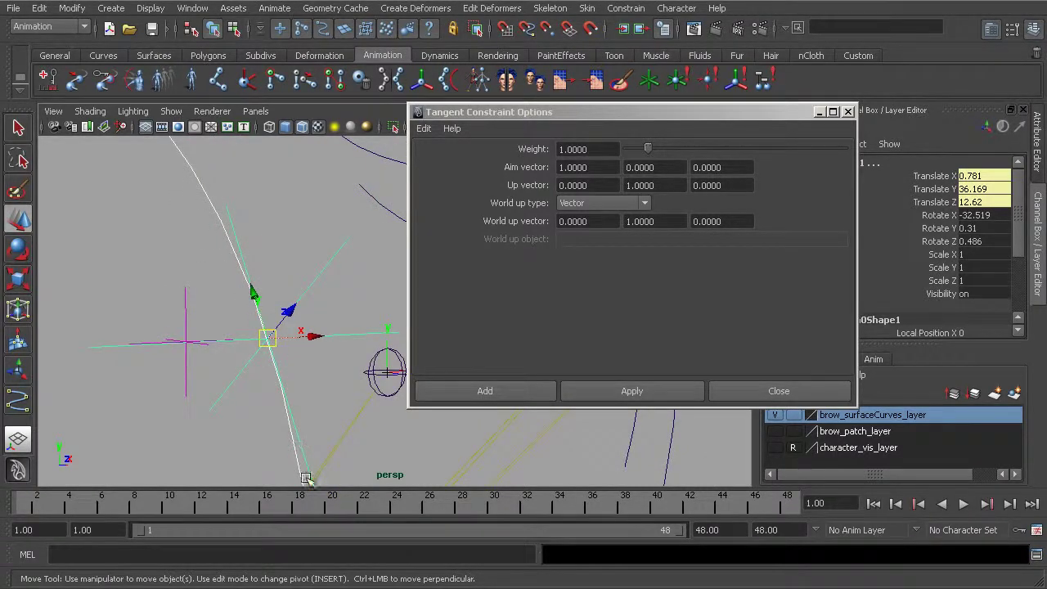
pyautogui.keyDown('alt'); pyautogui.moveTo(254, 345); pyautogui.dragTo(252, 373, button='right'); pyautogui.keyUp('alt')
pyautogui.keyDown('alt'); pyautogui.moveTo(254, 373); pyautogui.dragTo(239, 335, button='middle'); pyautogui.keyUp('alt')
pyautogui.keyDown('alt'); pyautogui.moveTo(299, 343); pyautogui.dragTo(250, 350, button='right'); pyautogui.keyUp('alt')
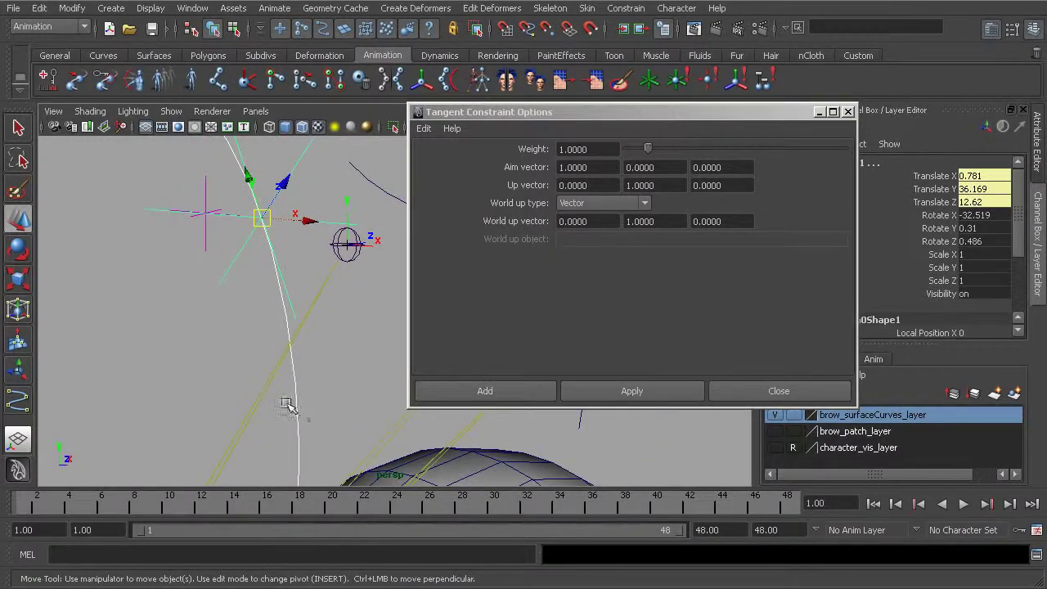
pyautogui.keyDown('alt'); pyautogui.moveTo(297, 411); pyautogui.dragTo(312, 377); pyautogui.keyUp('alt')
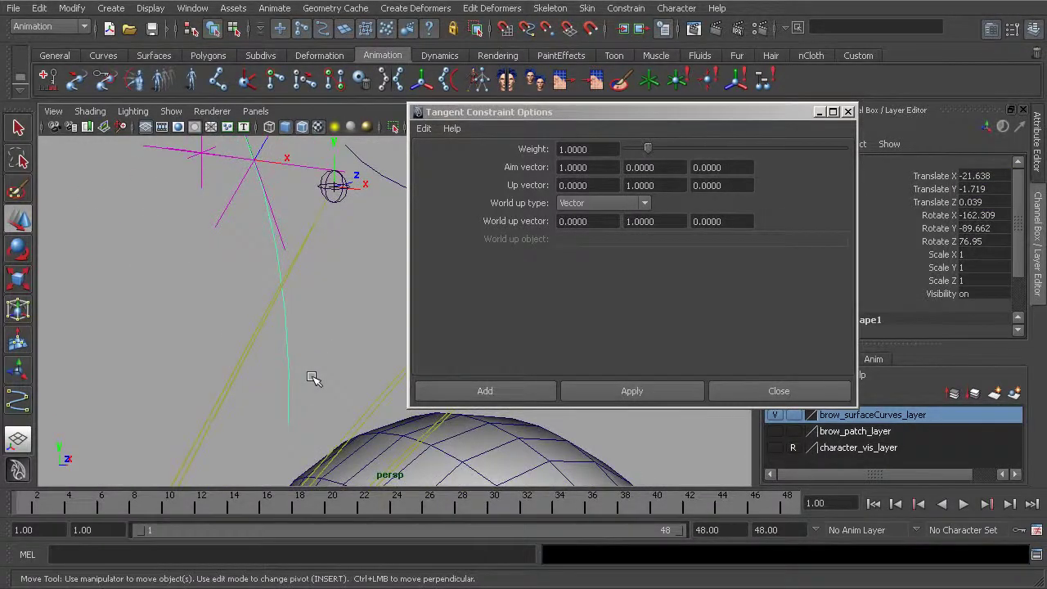
pyautogui.click(312, 378)
pyautogui.moveTo(237, 373); pyautogui.dragTo(322, 457)
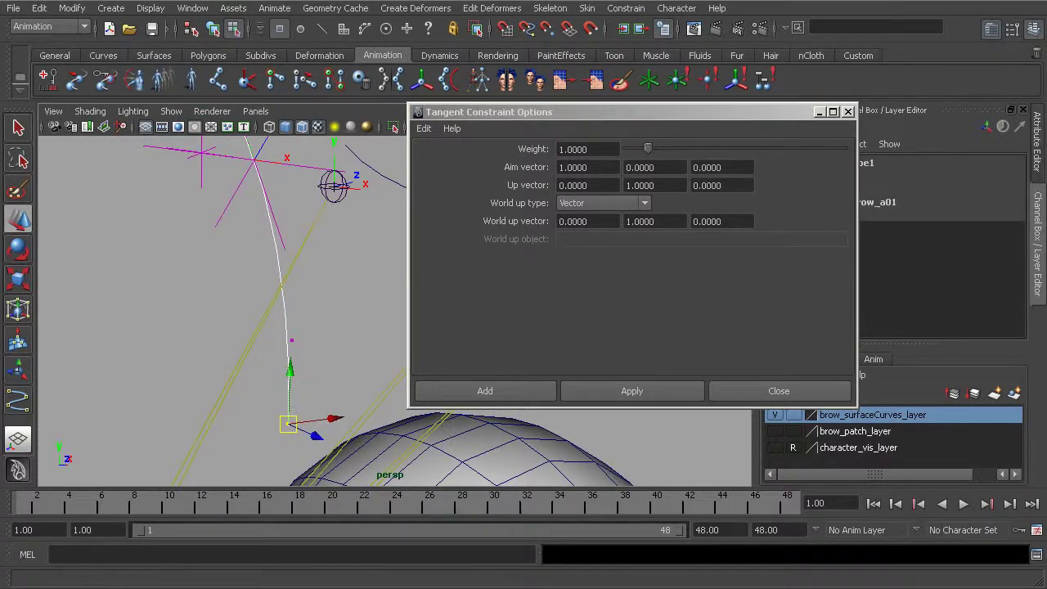
pyautogui.click(1036, 556)
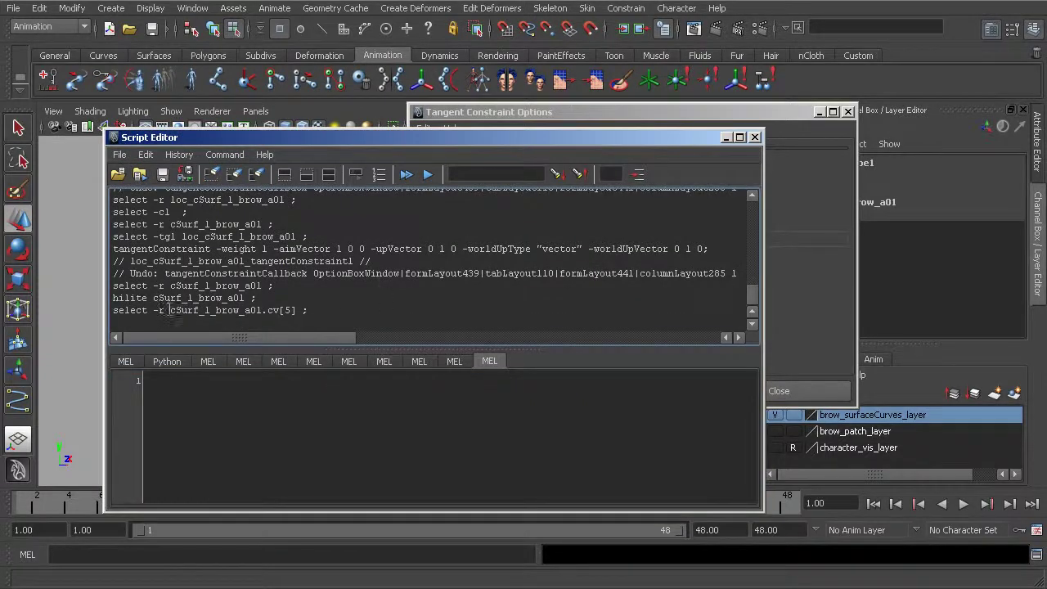
pyautogui.moveTo(168, 310); pyautogui.dragTo(300, 310)
pyautogui.click(276, 310)
pyautogui.moveTo(626, 140); pyautogui.dragTo(662, 280)
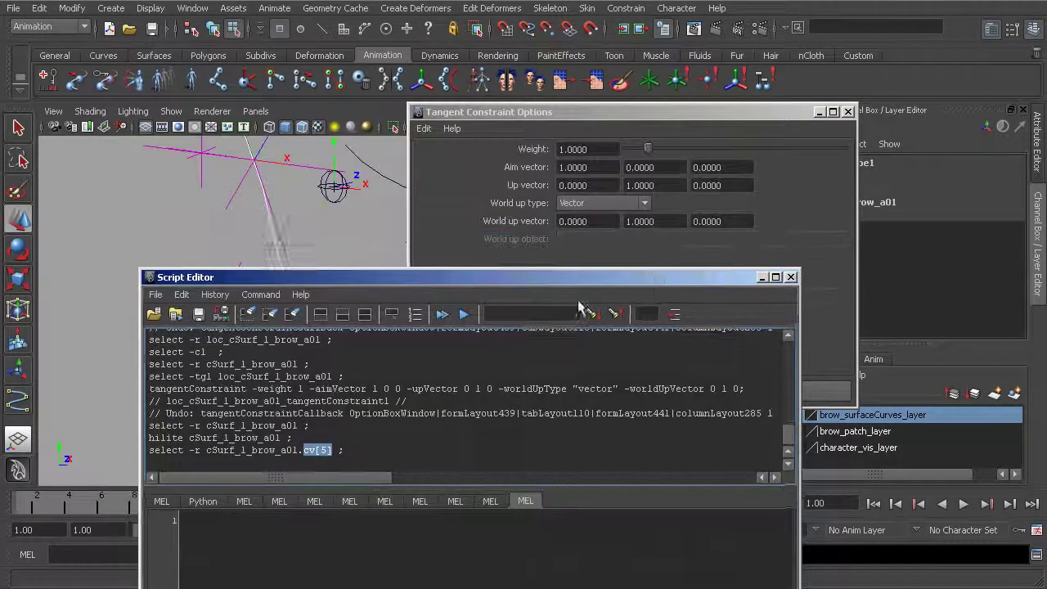
# Select the curve's upper end vertex, check its index in the Script Editor, and follow the curve's direction down to the locator
pyautogui.click(173, 193)
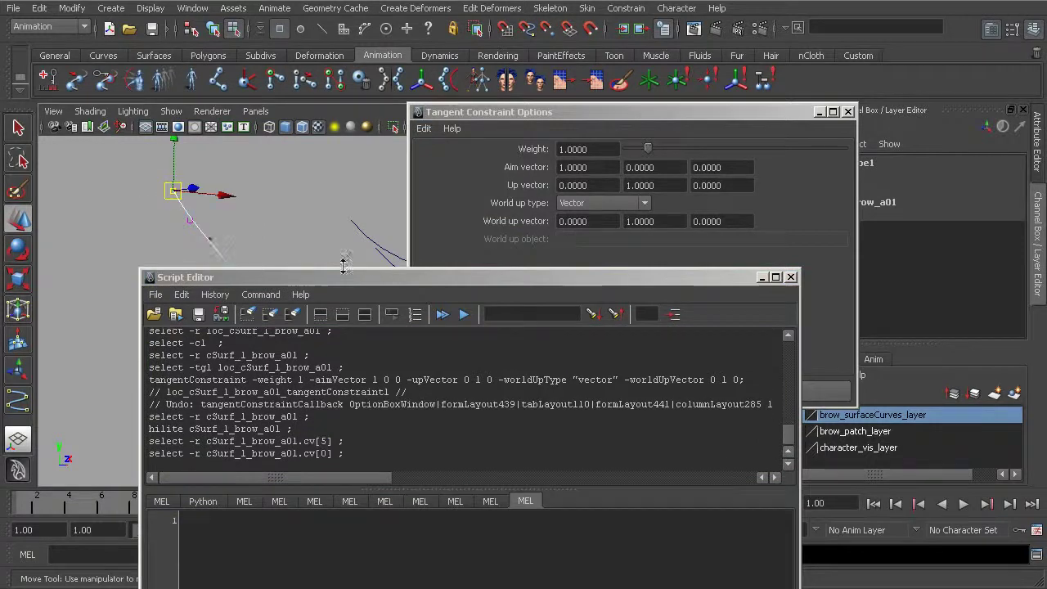
pyautogui.click(395, 282)
pyautogui.moveTo(396, 282); pyautogui.dragTo(394, 180)
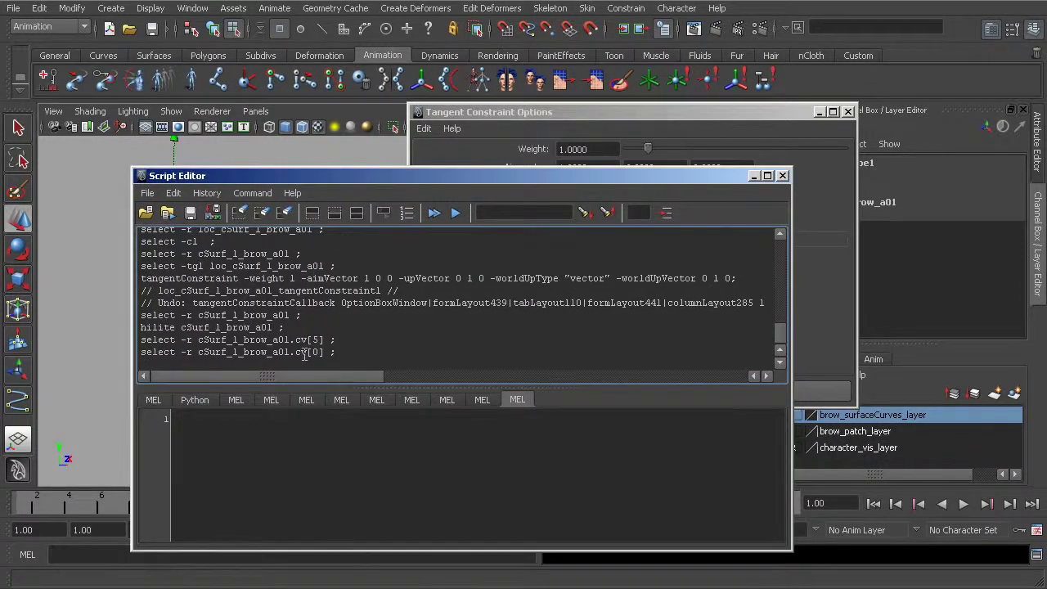
pyautogui.click(782, 175)
pyautogui.keyDown('alt'); pyautogui.moveTo(219, 264); pyautogui.dragTo(213, 234); pyautogui.keyUp('alt')
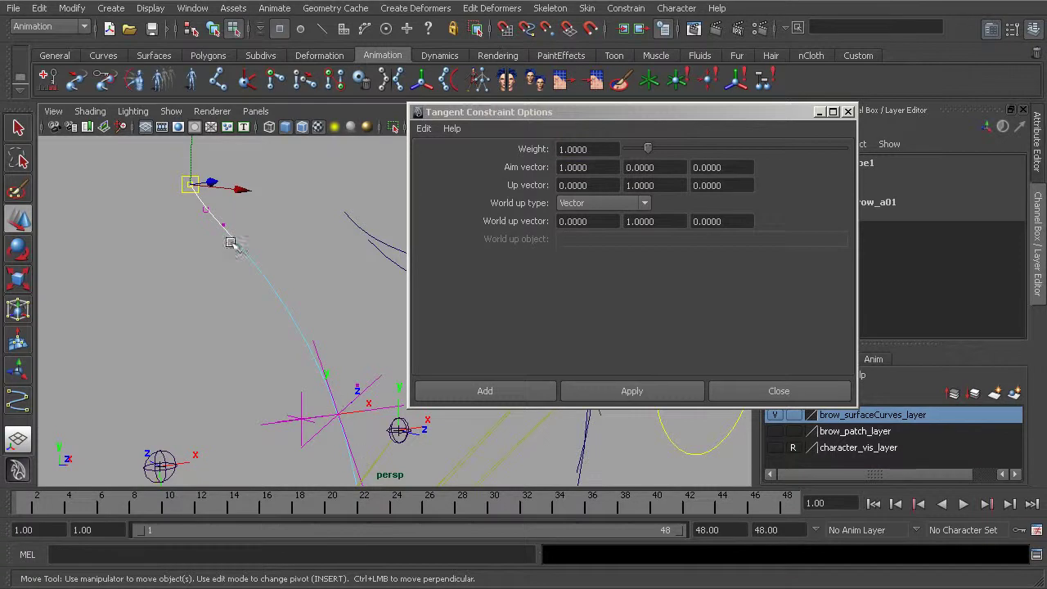
pyautogui.keyDown('alt'); pyautogui.moveTo(329, 421); pyautogui.dragTo(231, 319); pyautogui.keyUp('alt')
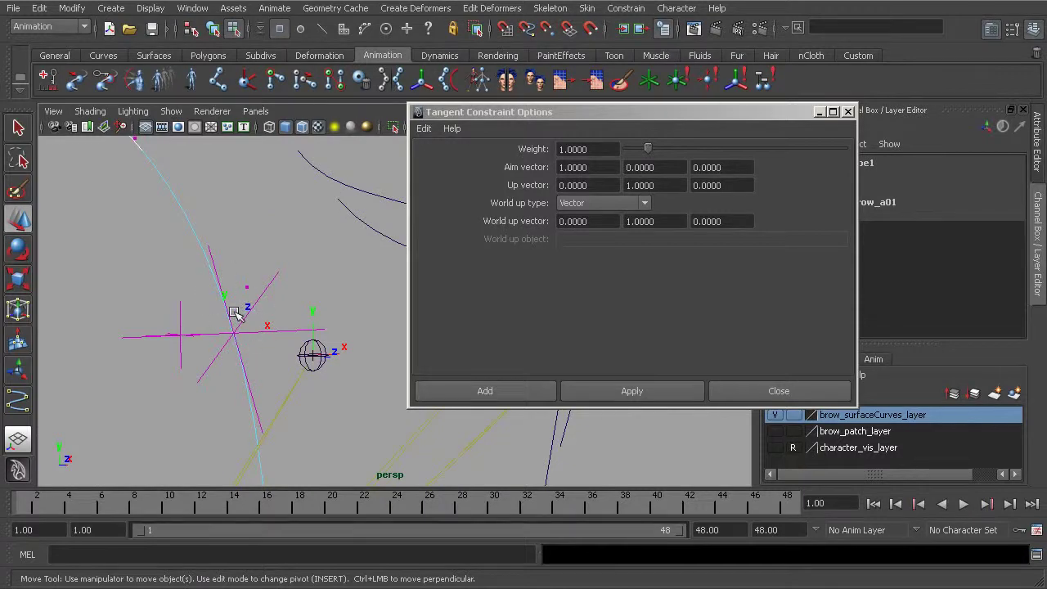
# Return to object selection, add the locator to the selected curve and set the Tangent constraint's aim vector to 0, -1, 0
pyautogui.press('F8')
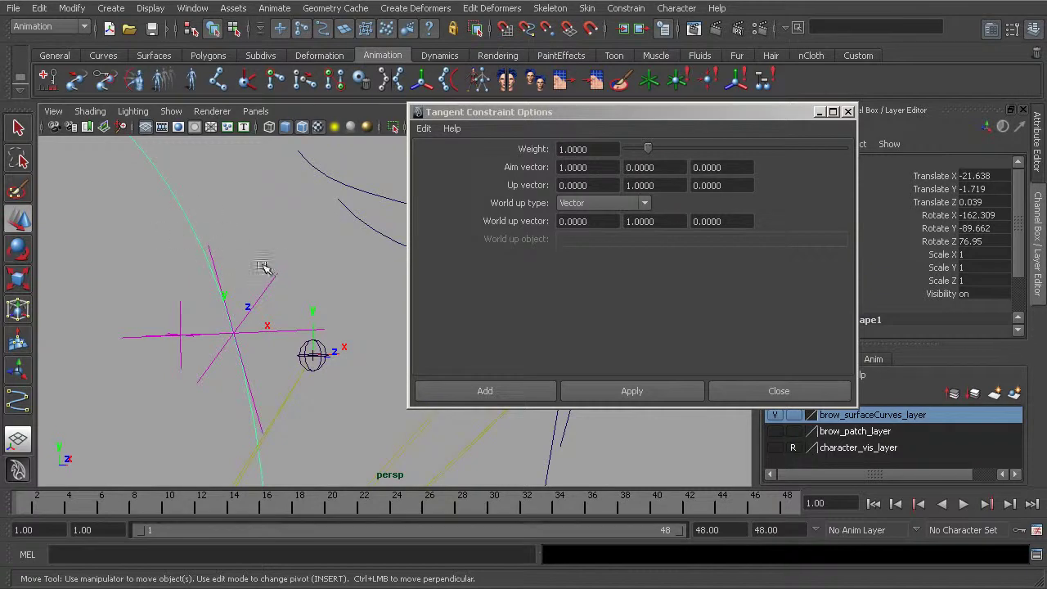
pyautogui.keyDown('shift'); pyautogui.click(285, 283); pyautogui.keyUp('shift')
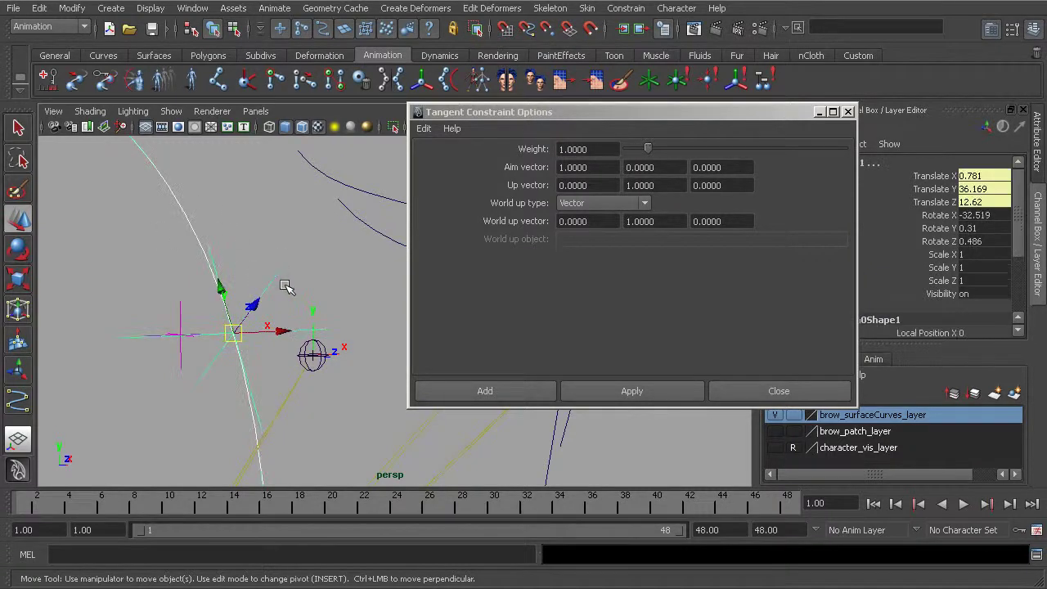
pyautogui.click(563, 169)
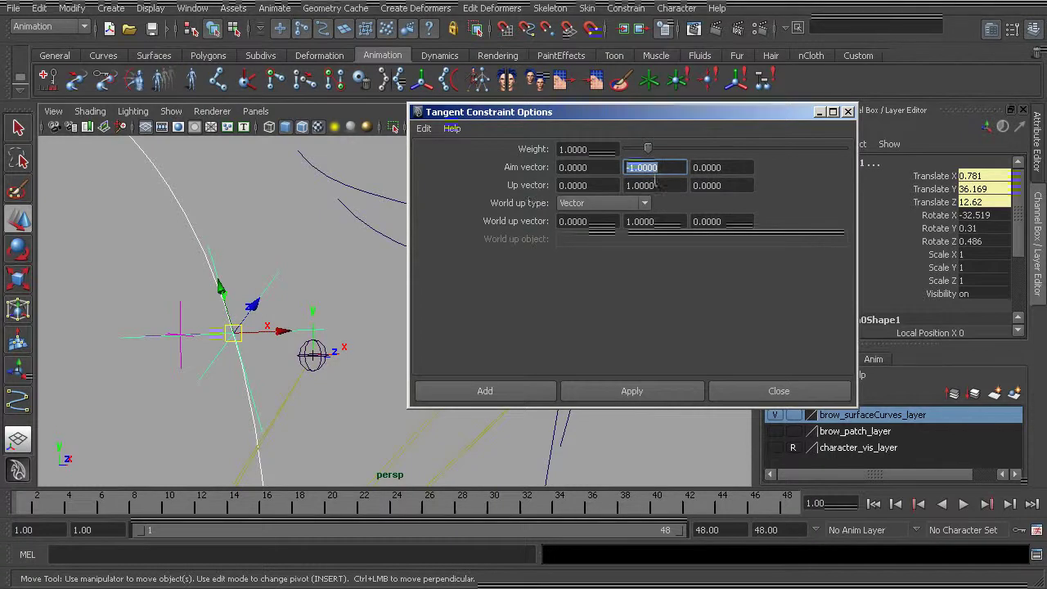
# Check the locator's Z axis direction and set the Tangent constraint's up vector to 0, 0, 1
pyautogui.click(646, 185)
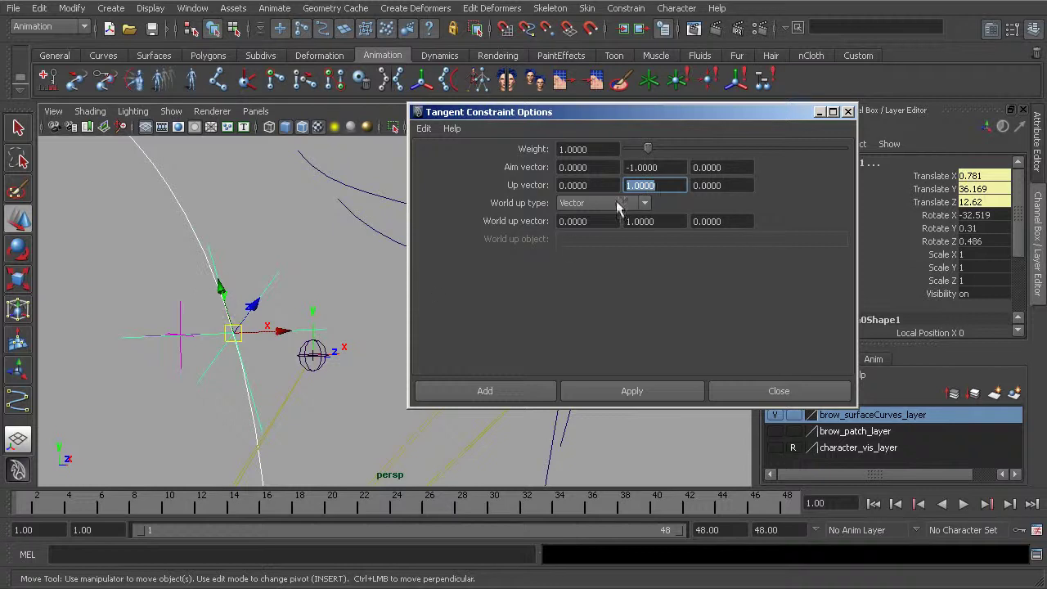
pyautogui.keyDown('alt'); pyautogui.moveTo(301, 343); pyautogui.dragTo(236, 360); pyautogui.keyUp('alt')
pyautogui.moveTo(237, 360)
pyautogui.keyDown('alt'); pyautogui.mouseDown(button='middle')
pyautogui.moveTo(202, 385)
pyautogui.moveTo(229, 374)
pyautogui.mouseUp(button='middle'); pyautogui.keyUp('alt')
pyautogui.press('[')
pyautogui.press('[')
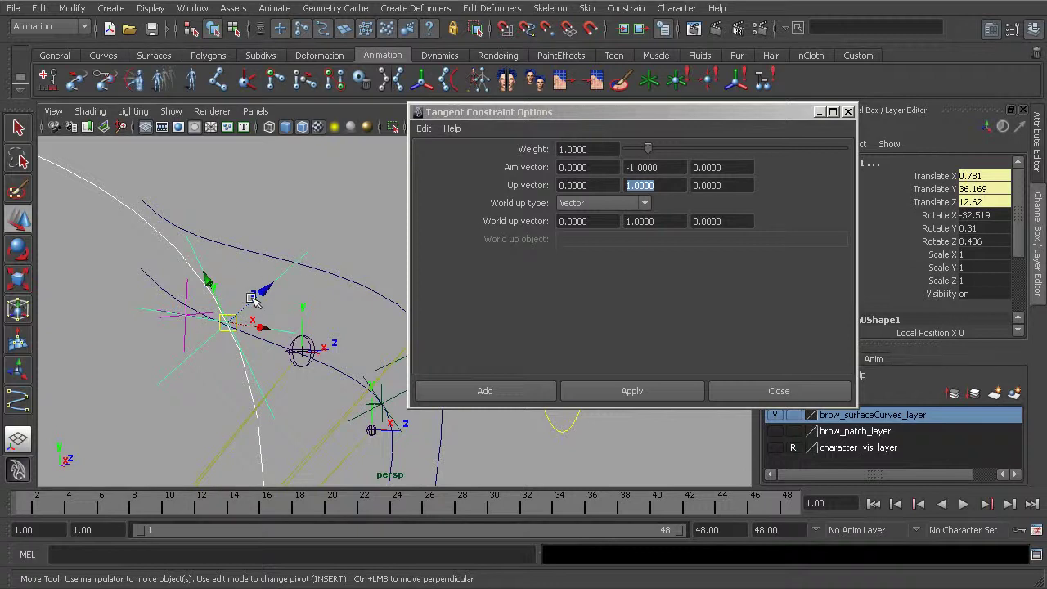
pyautogui.click(674, 186)
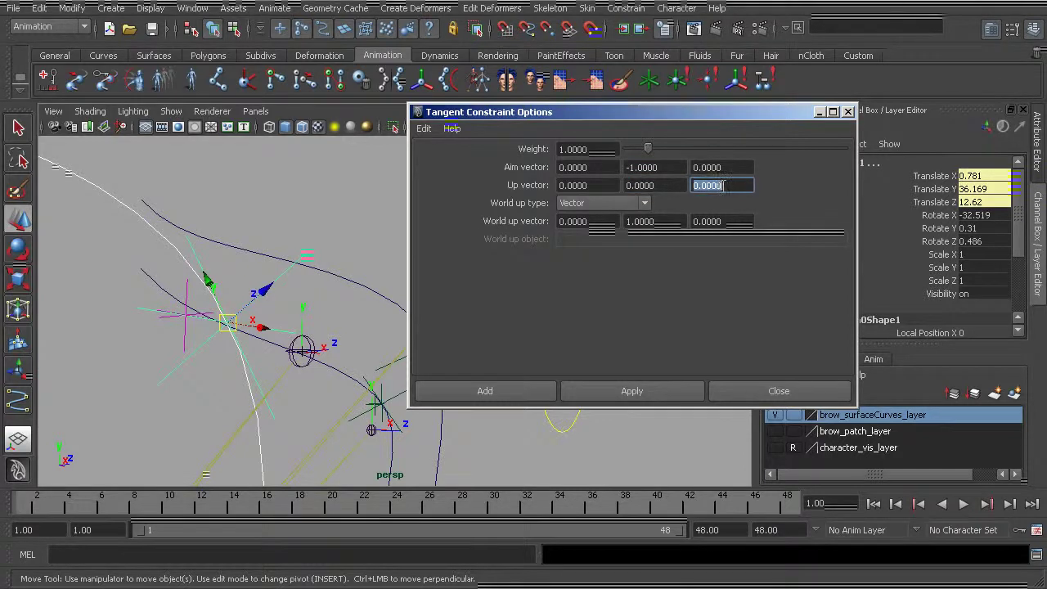
pyautogui.write('1')
pyautogui.press('Return')
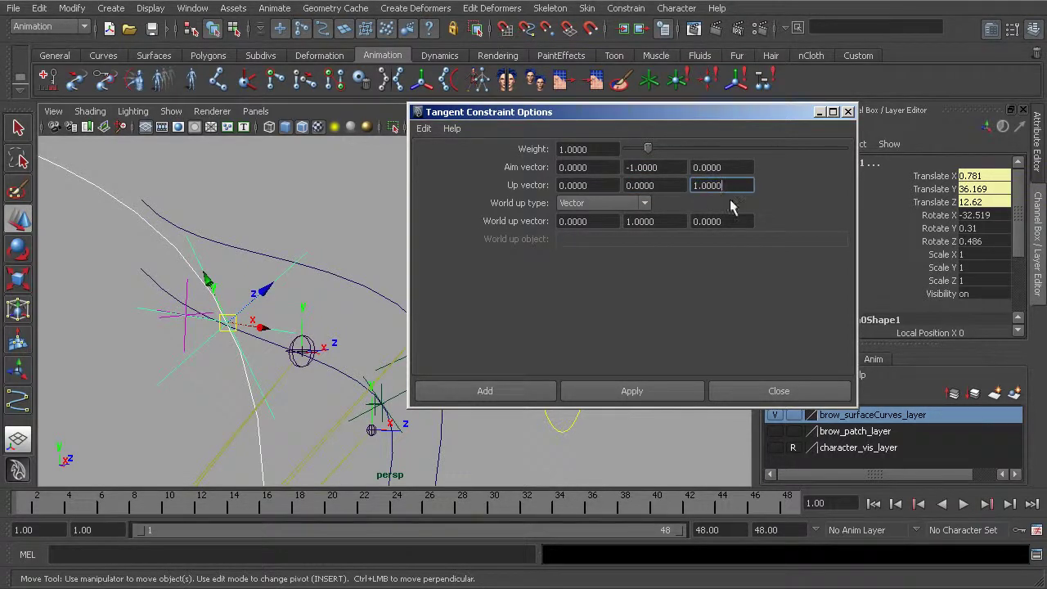
# Apply the Tangent constraint from the inner brow curve to loc_cSurf_l_brow_a01 and examine the locator's resulting orientation
pyautogui.click(641, 391)
pyautogui.keyDown('alt'); pyautogui.moveTo(229, 322); pyautogui.dragTo(273, 326); pyautogui.keyUp('alt')
pyautogui.keyDown('alt'); pyautogui.moveTo(136, 372); pyautogui.dragTo(222, 302, button='right'); pyautogui.keyUp('alt')
pyautogui.keyDown('alt'); pyautogui.moveTo(221, 301); pyautogui.dragTo(253, 332); pyautogui.keyUp('alt')
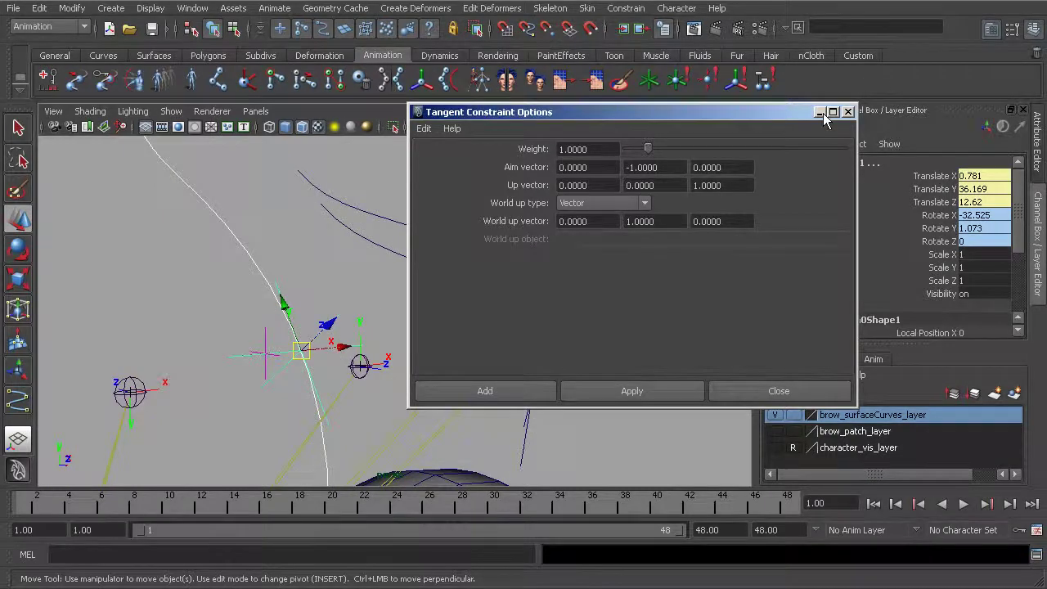
# Select the left brow control cc_l_brow01 and slide its Slide A value up and down to test the tangent-constrained locator
pyautogui.click(822, 114)
pyautogui.keyDown('alt'); pyautogui.moveTo(374, 321); pyautogui.dragTo(418, 309); pyautogui.keyUp('alt')
pyautogui.click(617, 230)
pyautogui.keyDown('alt'); pyautogui.moveTo(631, 235); pyautogui.dragTo(578, 279, button='right'); pyautogui.keyUp('alt')
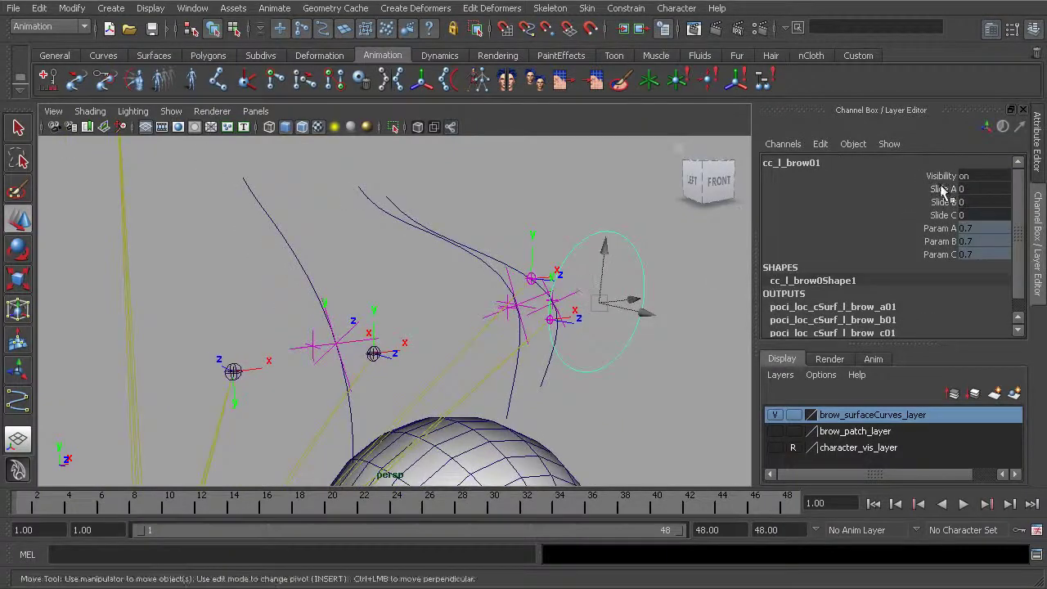
pyautogui.click(942, 189)
pyautogui.moveTo(411, 302); pyautogui.dragTo(434, 259, button='middle')
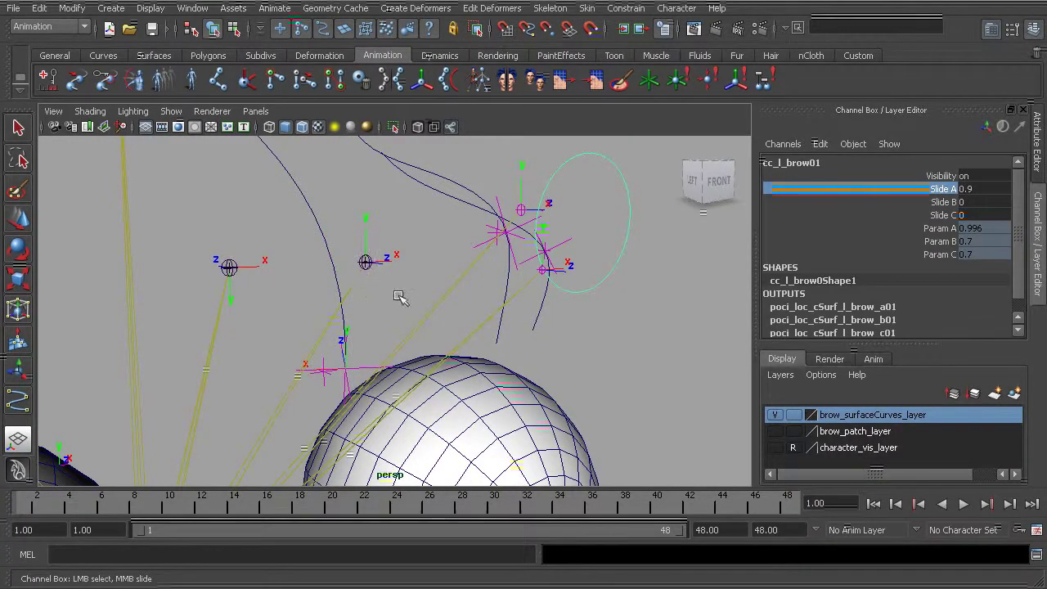
pyautogui.moveTo(401, 297); pyautogui.dragTo(374, 283, button='middle')
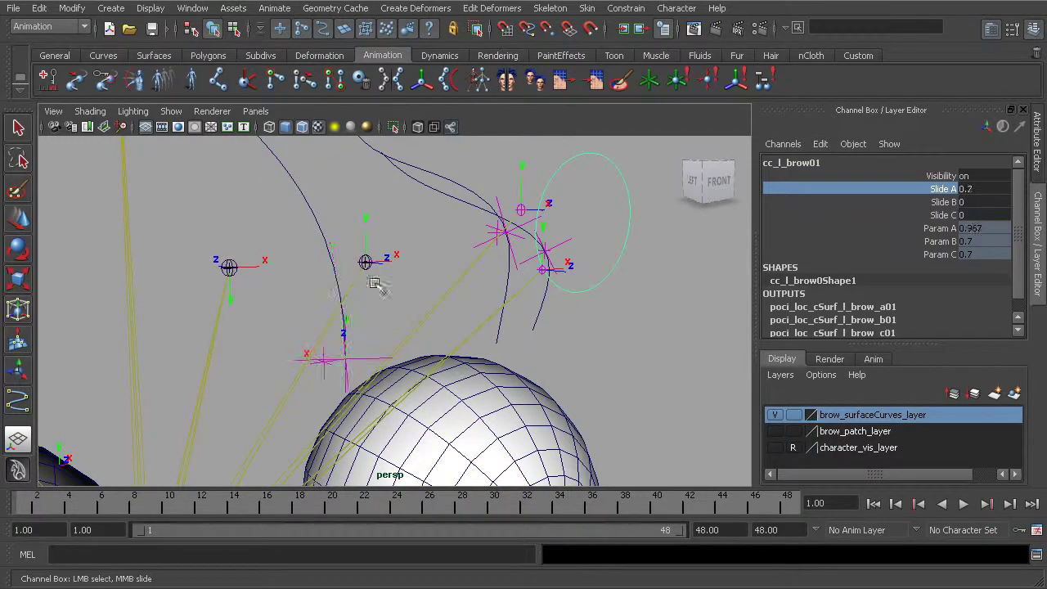
# Briefly show the character model for comparison, hide it again, and set Slide A to -0.2
pyautogui.click(775, 448)
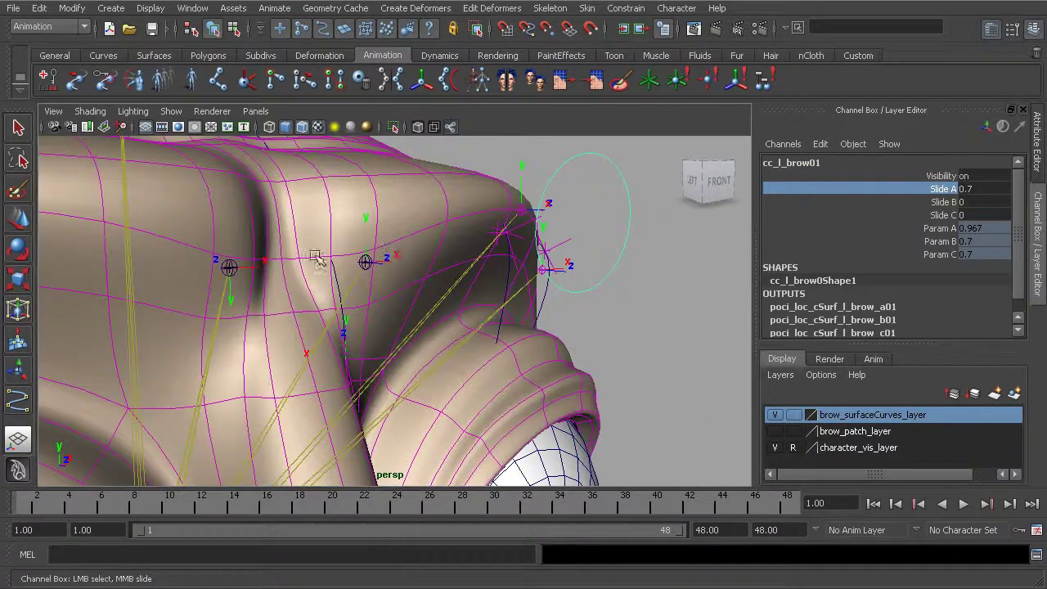
pyautogui.click(775, 448)
pyautogui.moveTo(503, 376); pyautogui.dragTo(478, 350, button='middle')
pyautogui.keyDown('alt'); pyautogui.moveTo(381, 249); pyautogui.dragTo(428, 269, button='middle'); pyautogui.keyUp('alt')
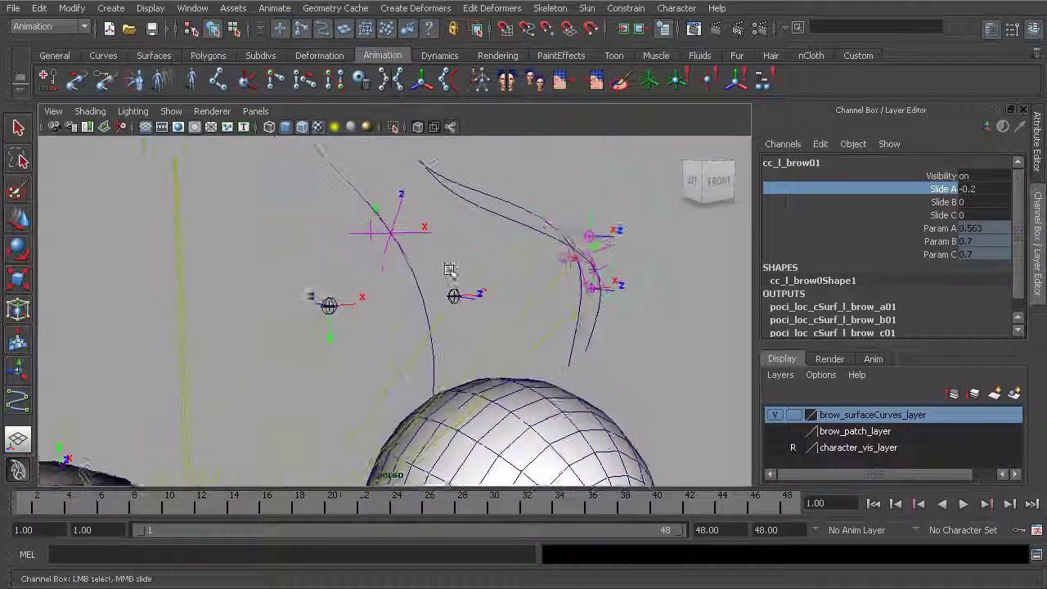
pyautogui.keyDown('alt'); pyautogui.moveTo(429, 270); pyautogui.dragTo(351, 273); pyautogui.keyUp('alt')
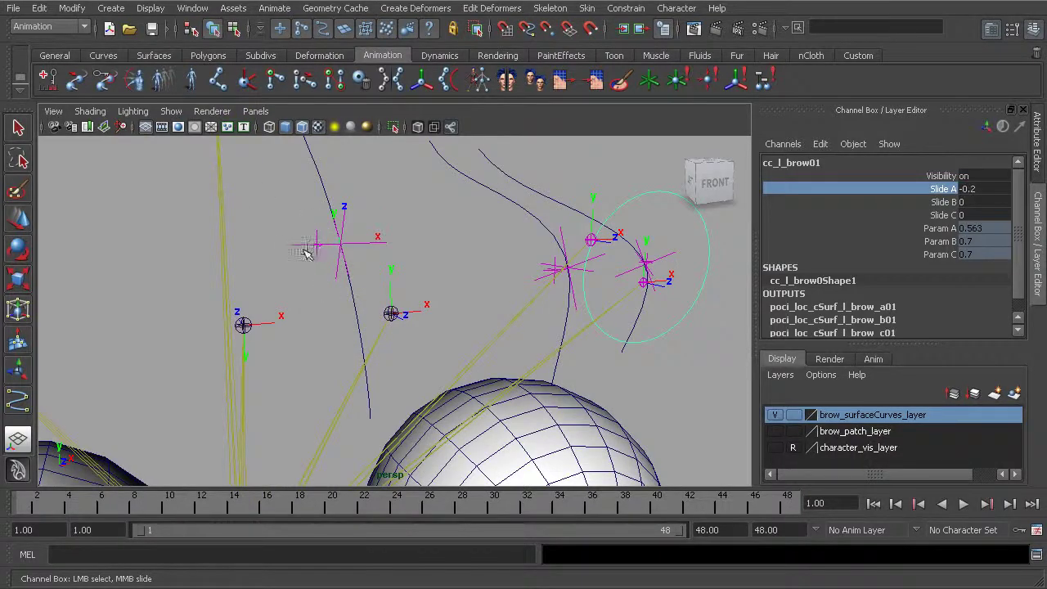
# Select the up-vector locator loc_upVct_l_brow_a01 and examine its position beside the inner brow curve
pyautogui.keyDown('alt'); pyautogui.moveTo(310, 328); pyautogui.dragTo(303, 365, button='middle'); pyautogui.keyUp('alt')
pyautogui.keyDown('alt'); pyautogui.moveTo(232, 334); pyautogui.dragTo(287, 320, button='right'); pyautogui.keyUp('alt')
pyautogui.keyDown('alt'); pyautogui.moveTo(287, 320); pyautogui.dragTo(319, 357, button='middle'); pyautogui.keyUp('alt')
pyautogui.keyDown('alt'); pyautogui.moveTo(221, 301); pyautogui.dragTo(262, 298, button='right'); pyautogui.keyUp('alt')
pyautogui.click(257, 278)
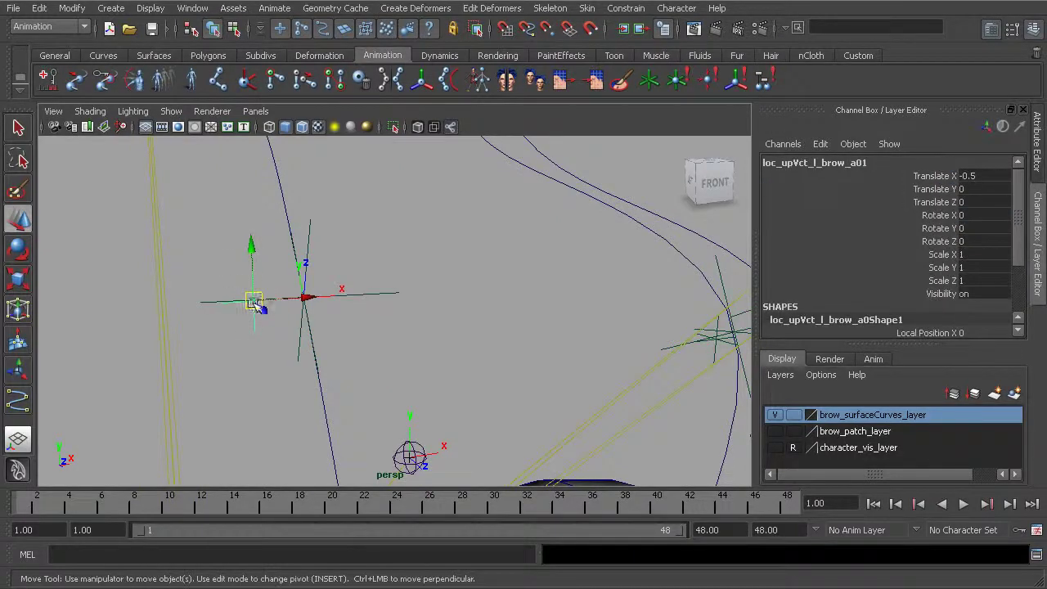
pyautogui.keyDown('alt'); pyautogui.moveTo(243, 310); pyautogui.dragTo(327, 312, button='right'); pyautogui.keyUp('alt')
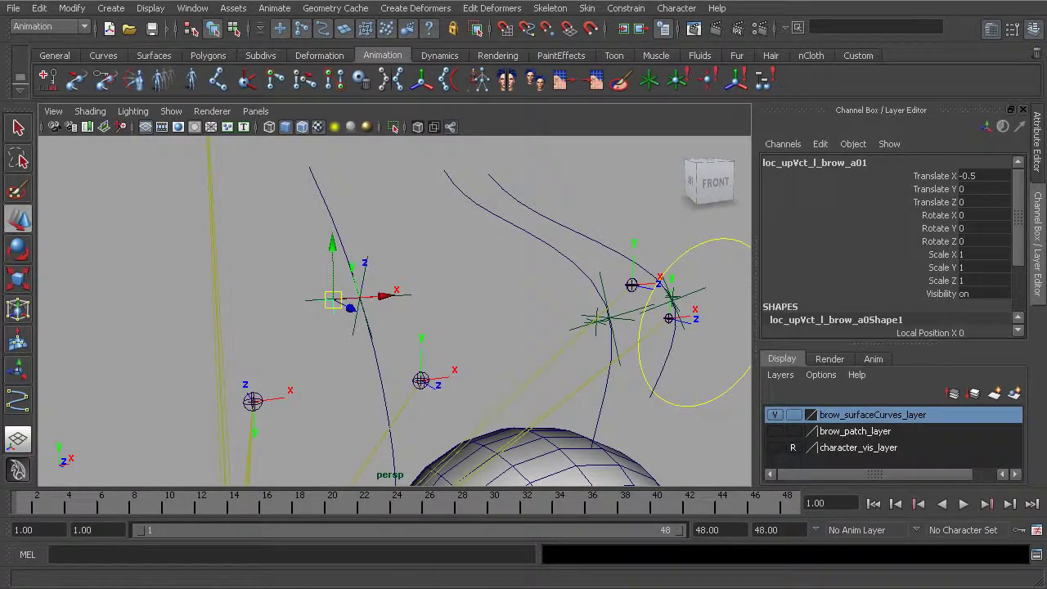
# Return to the Tangent Constraint options and set the world up type to Object up
pyautogui.hotkey('alt', 'Tab')
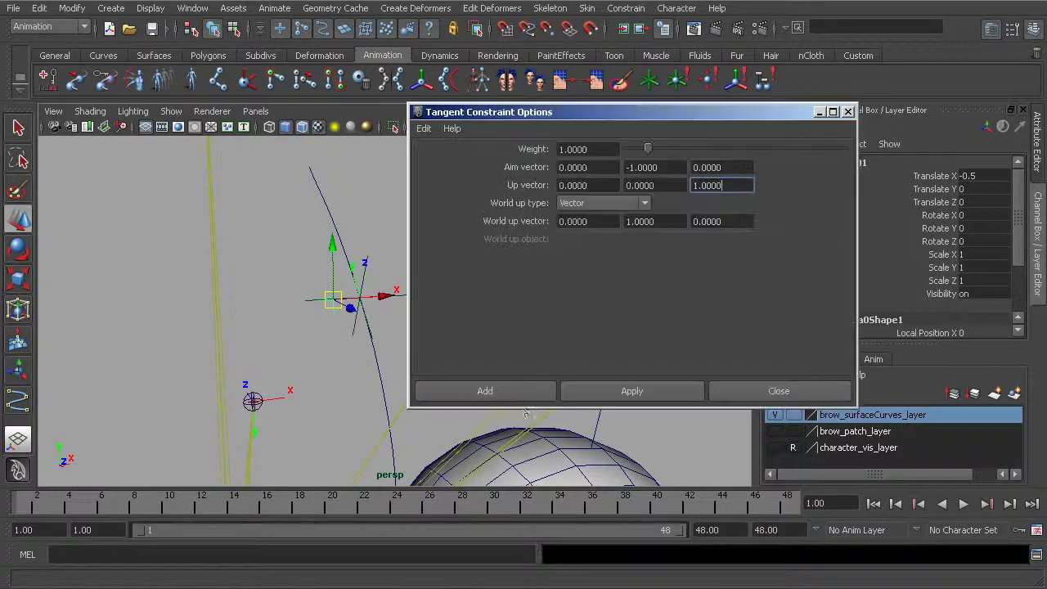
pyautogui.click(594, 203)
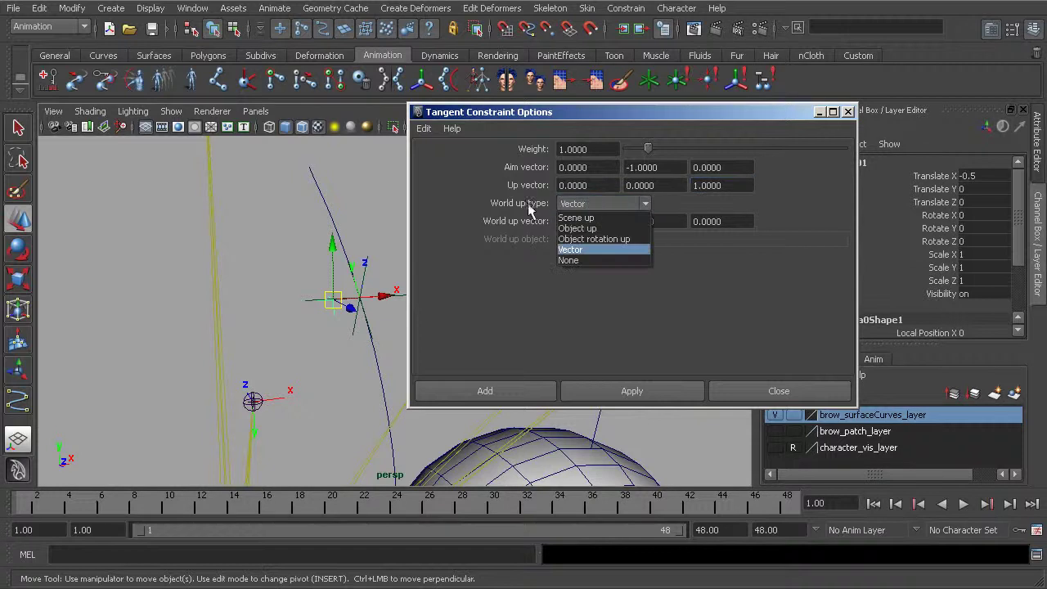
pyautogui.click(603, 230)
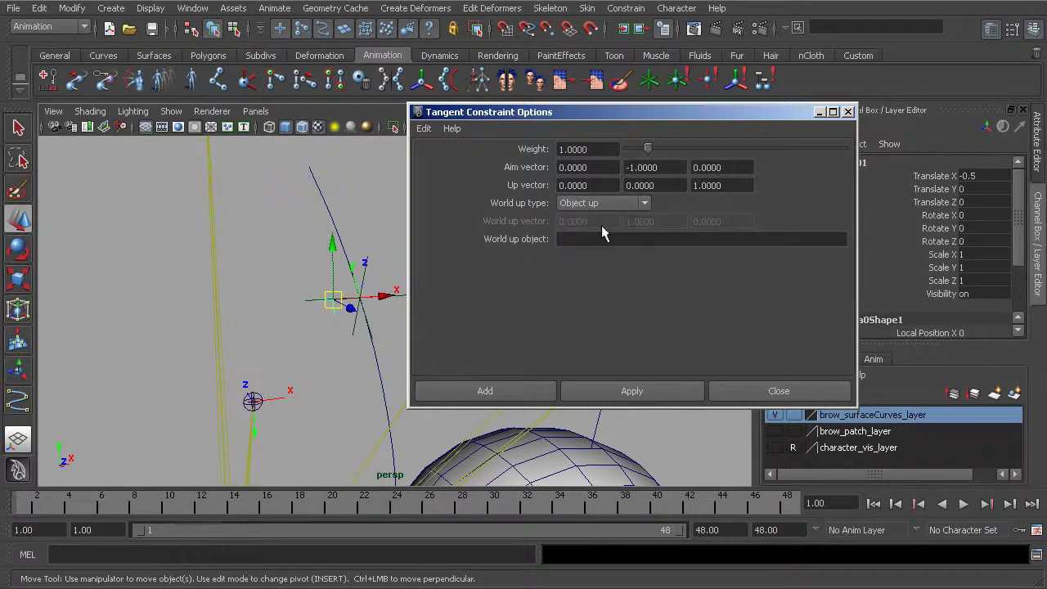
# Select loc_cSurf_l_brow_a01 and examine how its axes line up with the curve and the up-vector locator
pyautogui.keyDown('alt'); pyautogui.moveTo(367, 305); pyautogui.dragTo(339, 355, button='middle'); pyautogui.keyUp('alt')
pyautogui.keyDown('alt'); pyautogui.moveTo(338, 355); pyautogui.dragTo(228, 307); pyautogui.keyUp('alt')
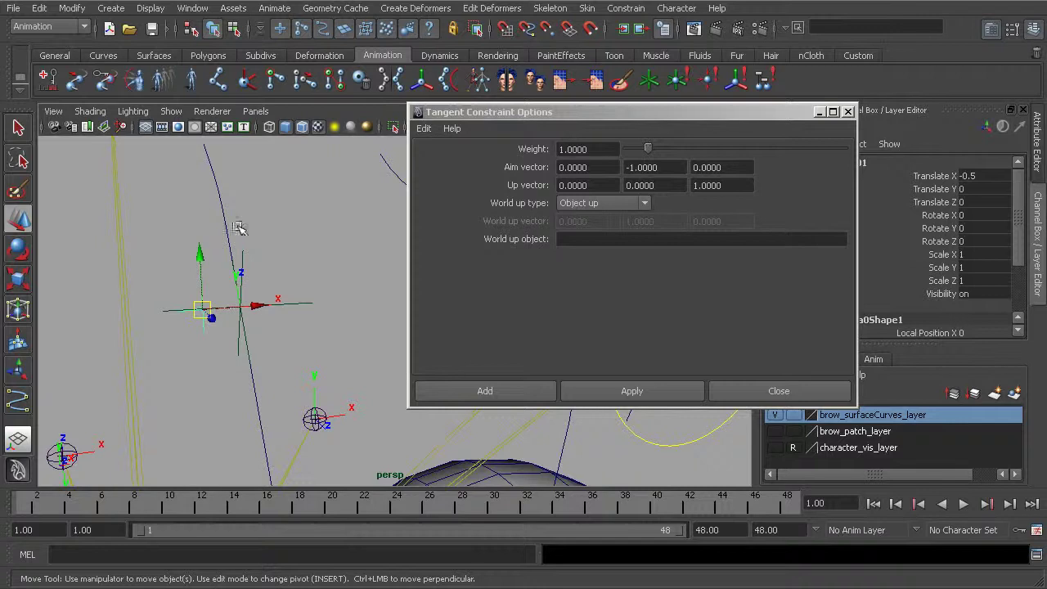
pyautogui.click(244, 254)
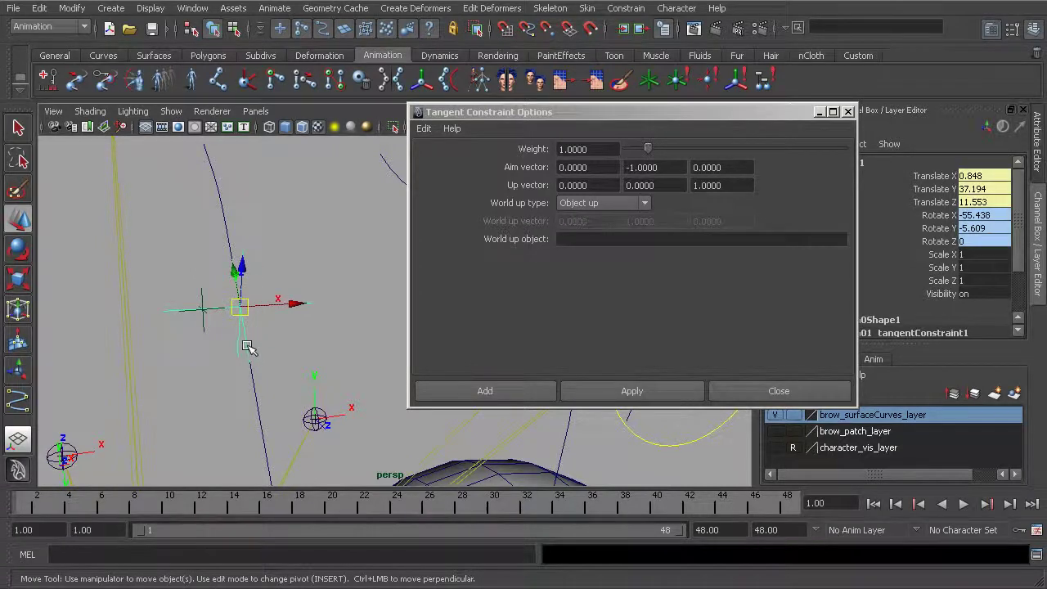
pyautogui.keyDown('alt'); pyautogui.moveTo(248, 349); pyautogui.dragTo(188, 296); pyautogui.keyUp('alt')
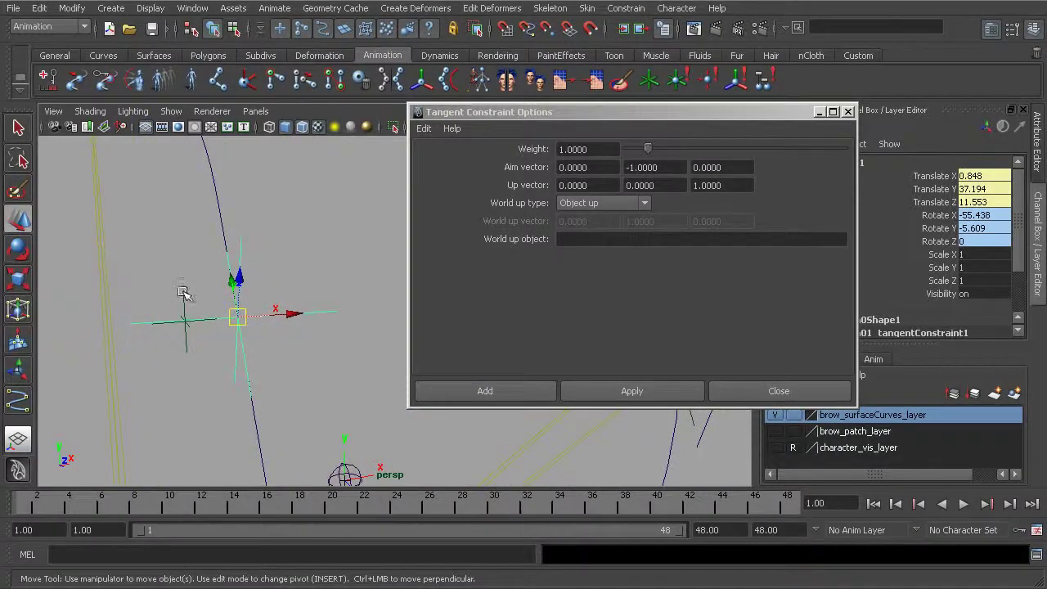
# Select grp_loc_upVct_l_brow_a01, the up-vector locator's parent group, and move the constraint options aside to read its channels
pyautogui.click(188, 296)
pyautogui.press('Up')
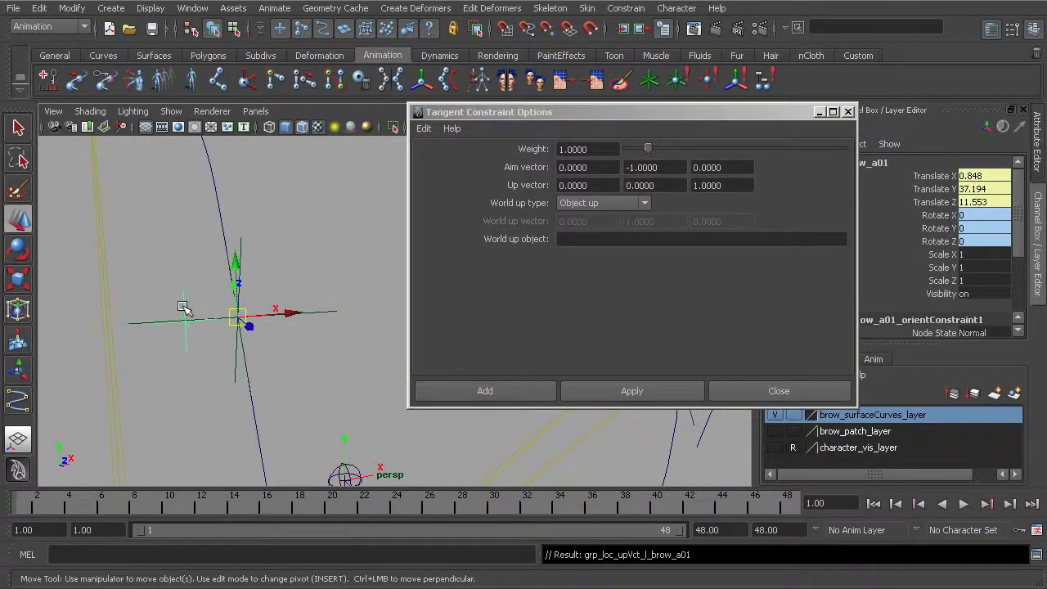
pyautogui.hotkey('ctrl', 'z')
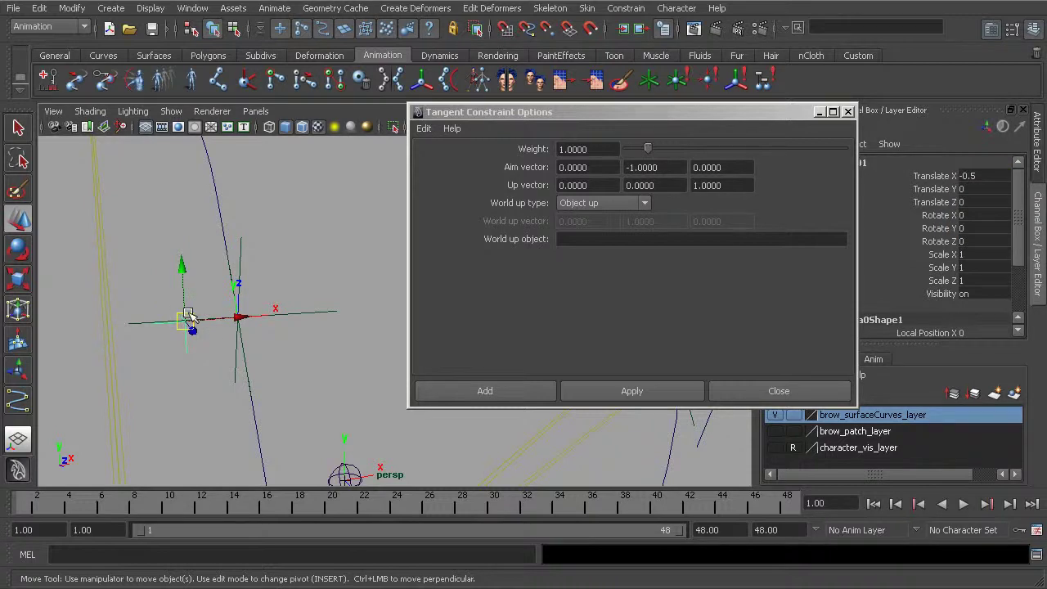
pyautogui.press('g')
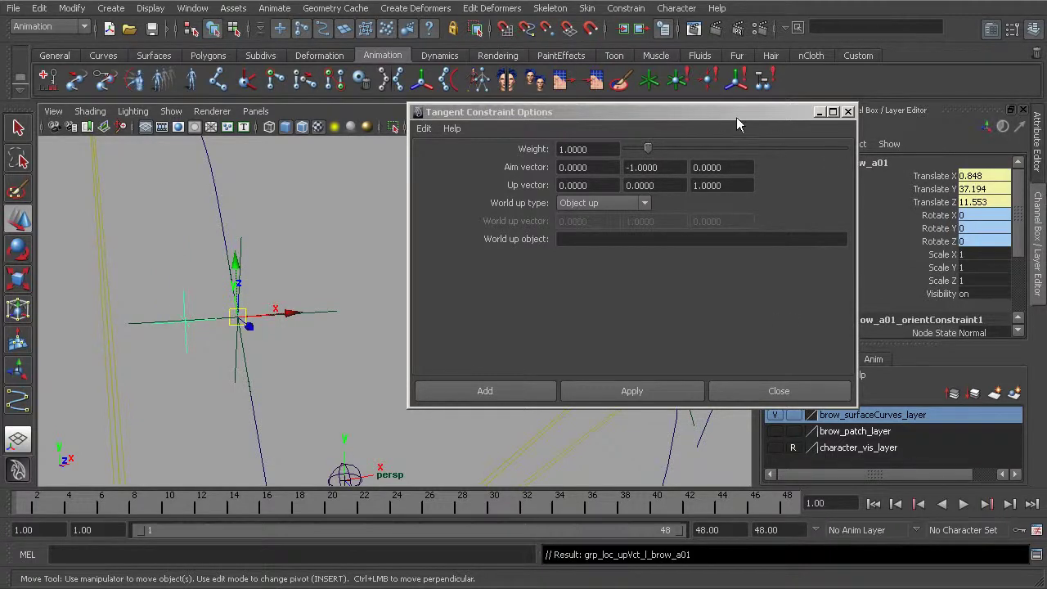
pyautogui.moveTo(734, 114); pyautogui.dragTo(668, 113)
pyautogui.moveTo(1017, 204)
pyautogui.mouseDown()
pyautogui.moveTo(1020, 213)
pyautogui.moveTo(1017, 190)
pyautogui.mouseUp()
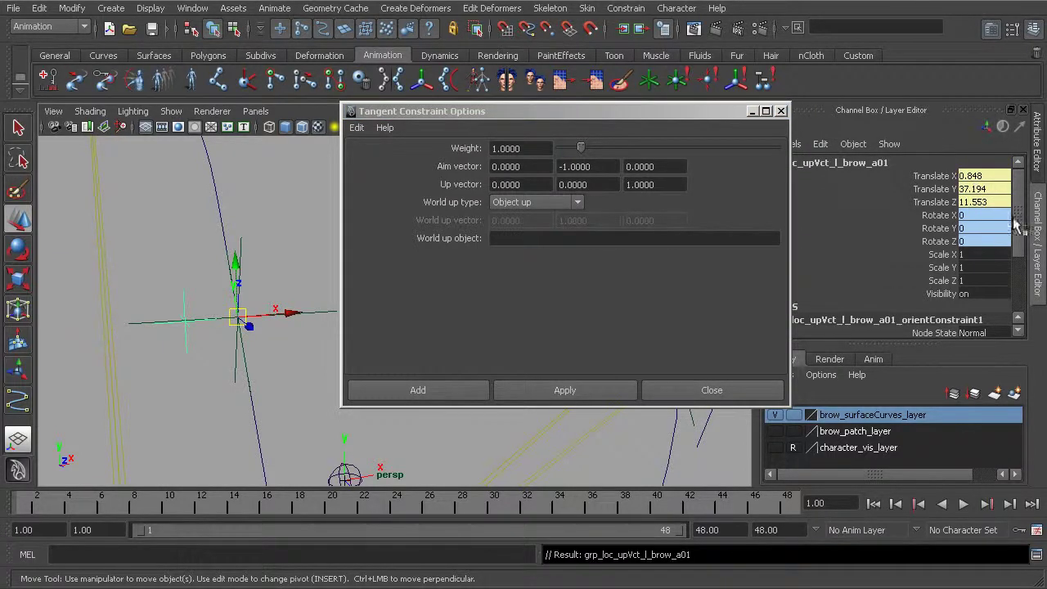
pyautogui.moveTo(1017, 224); pyautogui.dragTo(1022, 201)
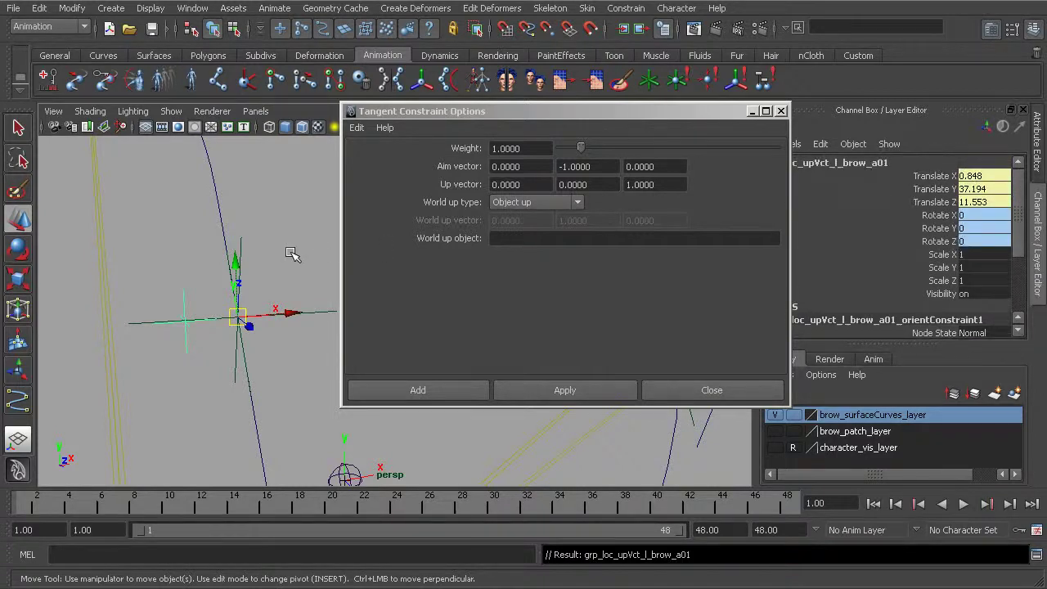
# Compare the up-vector group's axes with the inner brow curve and read its orient constraint's offsets and target
pyautogui.keyDown('alt'); pyautogui.moveTo(264, 365); pyautogui.dragTo(229, 350, button='right'); pyautogui.keyUp('alt')
pyautogui.moveTo(229, 350)
pyautogui.keyDown('alt'); pyautogui.mouseDown()
pyautogui.moveTo(202, 338)
pyautogui.moveTo(218, 338)
pyautogui.mouseUp(); pyautogui.keyUp('alt')
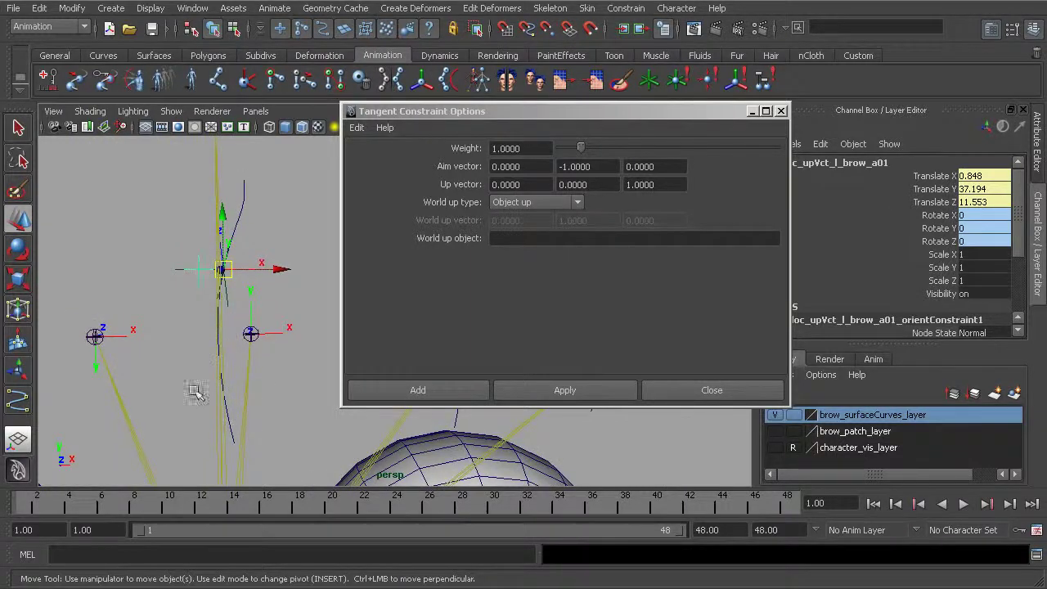
pyautogui.keyDown('alt'); pyautogui.moveTo(217, 403); pyautogui.dragTo(241, 352); pyautogui.keyUp('alt')
pyautogui.keyDown('alt'); pyautogui.moveTo(240, 352); pyautogui.dragTo(232, 365, button='middle'); pyautogui.keyUp('alt')
pyautogui.keyDown('alt'); pyautogui.moveTo(232, 365); pyautogui.dragTo(208, 336); pyautogui.keyUp('alt')
pyautogui.keyDown('alt'); pyautogui.moveTo(208, 336); pyautogui.dragTo(343, 323, button='right'); pyautogui.keyUp('alt')
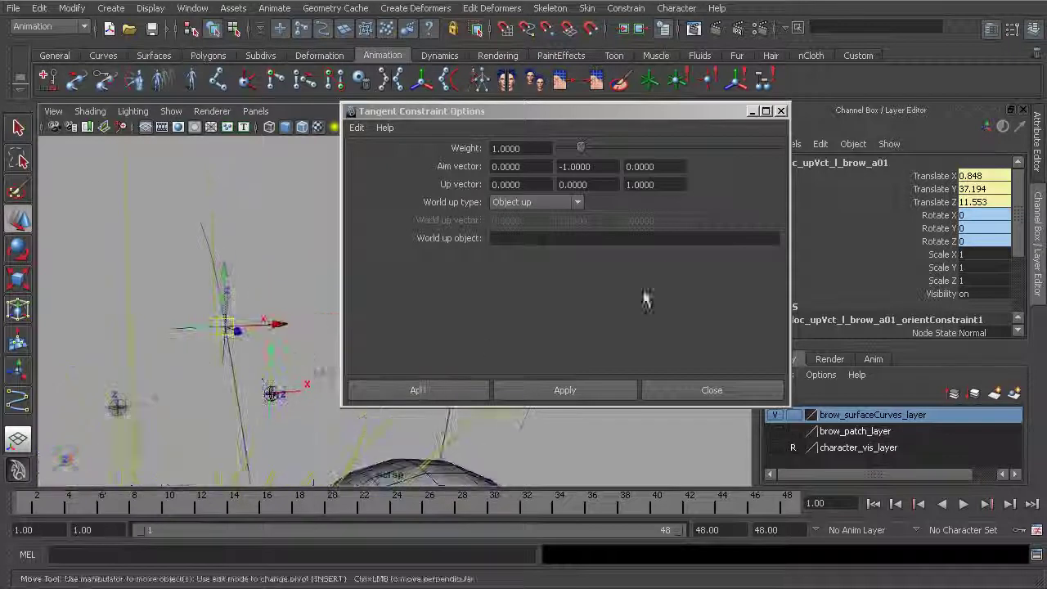
pyautogui.moveTo(1019, 230); pyautogui.dragTo(1031, 274)
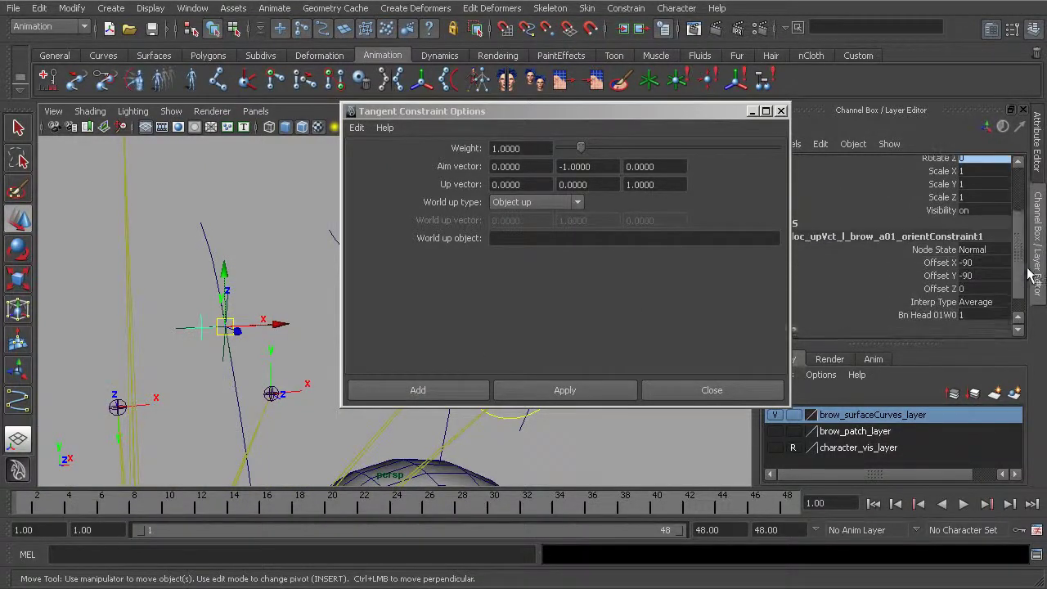
# Rotate the head joint to test whether the up-vector locators follow it, and undo the rotation
pyautogui.click(131, 339)
pyautogui.scroll(-5, 189, 383)
pyautogui.keyDown('alt'); pyautogui.moveTo(189, 383); pyautogui.dragTo(187, 329, button='middle'); pyautogui.keyUp('alt')
pyautogui.press('e')
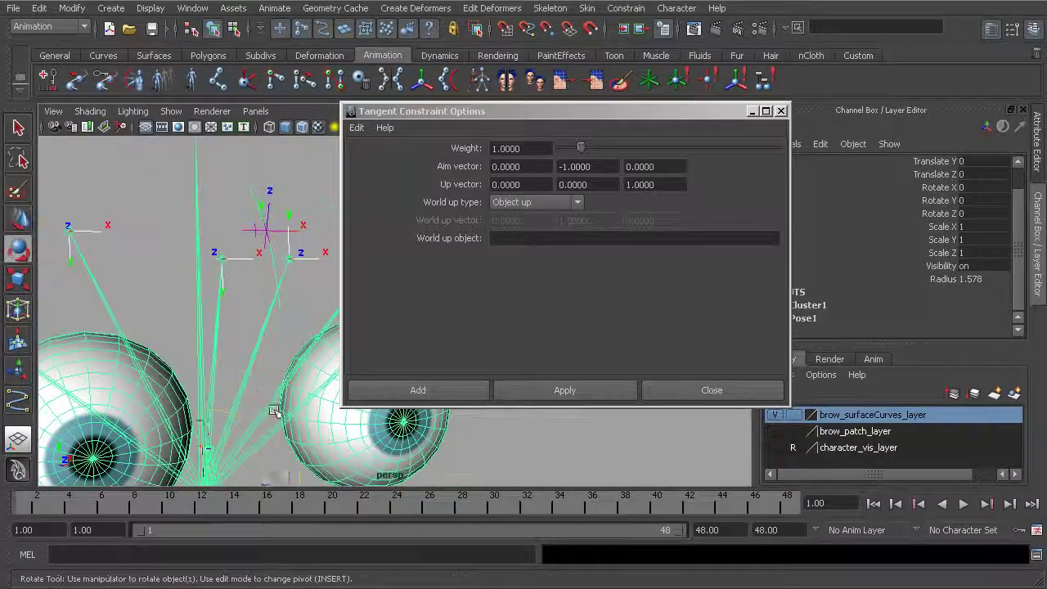
pyautogui.moveTo(236, 423); pyautogui.dragTo(229, 399)
pyautogui.press('z')
# Select loc_upVct_l_brow_a01 with the Rotate tool and examine its placement relative to loc_cSurf_l_brow_a01 from several angles
pyautogui.keyDown('alt'); pyautogui.moveTo(219, 273); pyautogui.dragTo(177, 368, button='middle'); pyautogui.keyUp('alt')
pyautogui.keyDown('alt'); pyautogui.moveTo(177, 367); pyautogui.dragTo(183, 374); pyautogui.keyUp('alt')
pyautogui.keyDown('alt'); pyautogui.moveTo(183, 373); pyautogui.dragTo(193, 342, button='right'); pyautogui.keyUp('alt')
pyautogui.keyDown('alt'); pyautogui.moveTo(191, 342); pyautogui.dragTo(132, 320); pyautogui.keyUp('alt')
pyautogui.press('e')
pyautogui.click(152, 303)
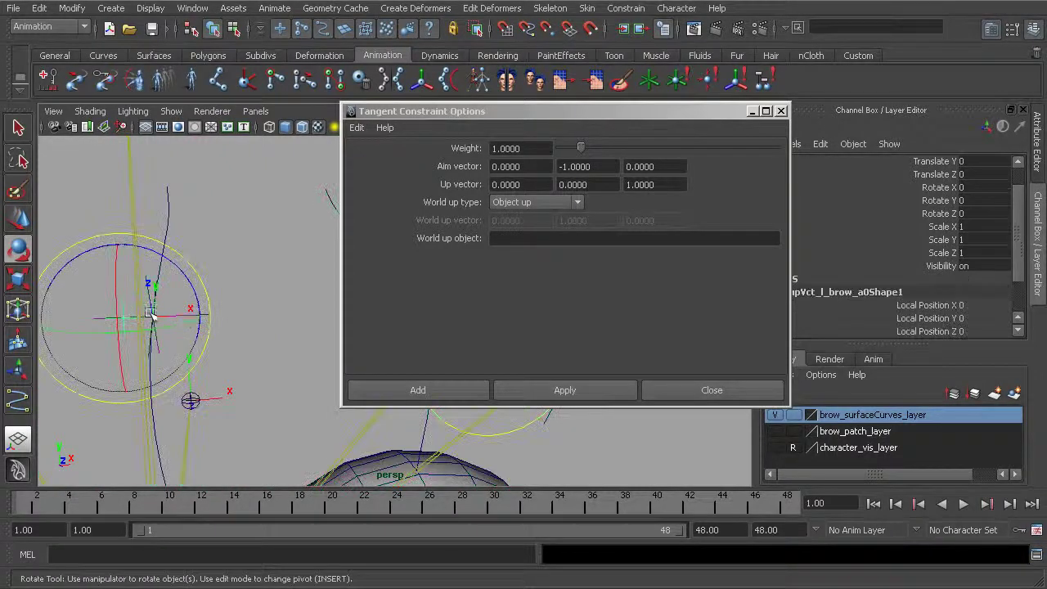
pyautogui.moveTo(161, 319)
pyautogui.keyDown('alt'); pyautogui.mouseDown()
pyautogui.moveTo(183, 311)
pyautogui.moveTo(170, 313)
pyautogui.mouseUp(); pyautogui.keyUp('alt')
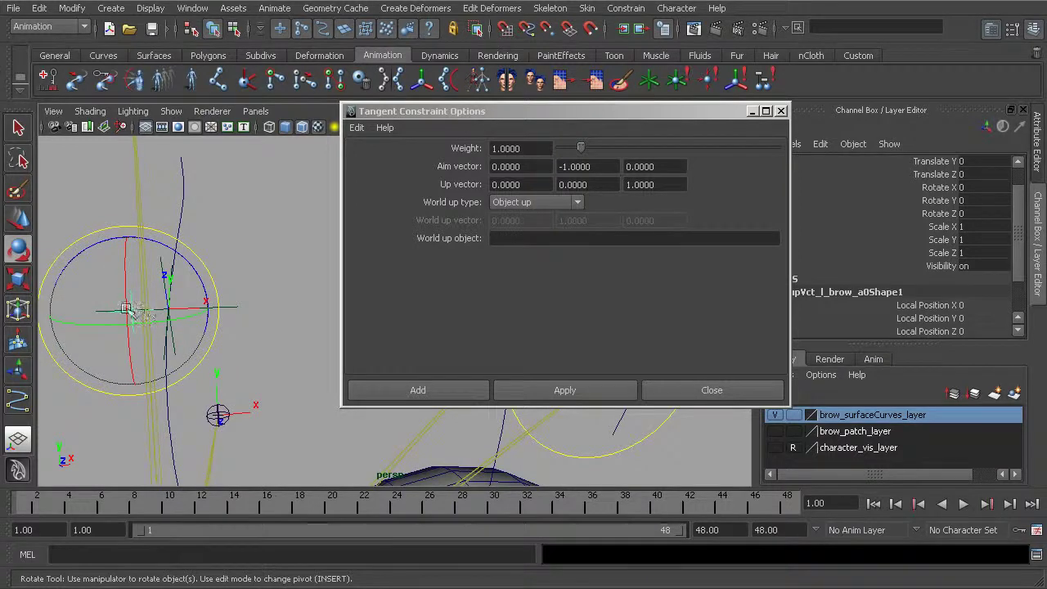
pyautogui.keyDown('alt'); pyautogui.moveTo(141, 317); pyautogui.dragTo(241, 328); pyautogui.keyUp('alt')
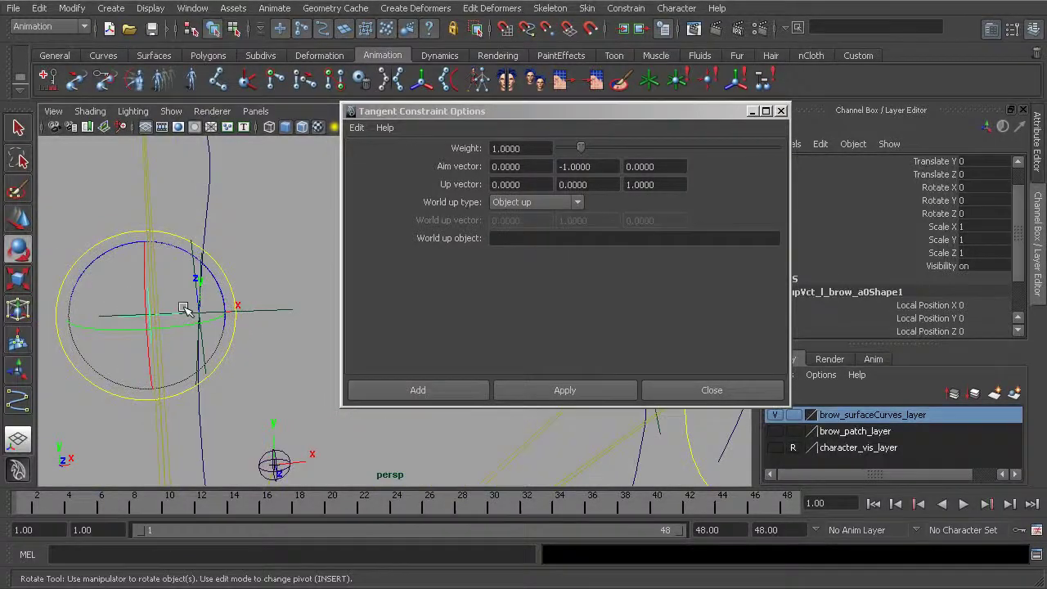
pyautogui.keyDown('alt'); pyautogui.moveTo(169, 328); pyautogui.dragTo(287, 336); pyautogui.keyUp('alt')
pyautogui.keyDown('alt'); pyautogui.moveTo(334, 302); pyautogui.dragTo(167, 275); pyautogui.keyUp('alt')
# Find the tangent constraint under loc_cSurf_l_brow_a01 in the Outliner's grp_l_browSlideRig01 hierarchy and delete it
pyautogui.click(210, 230)
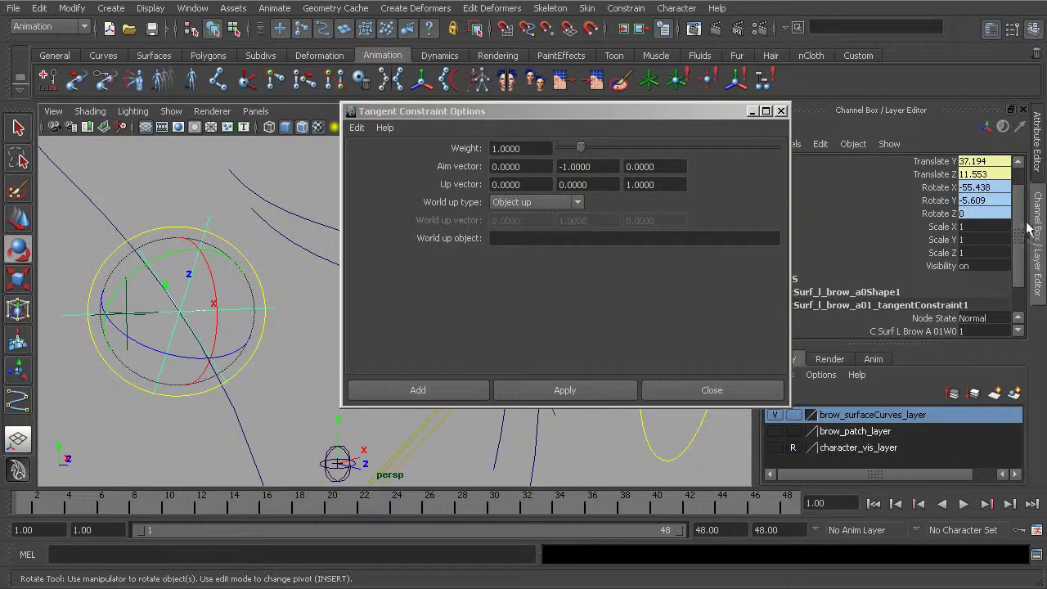
pyautogui.scroll(2, 1028, 228)
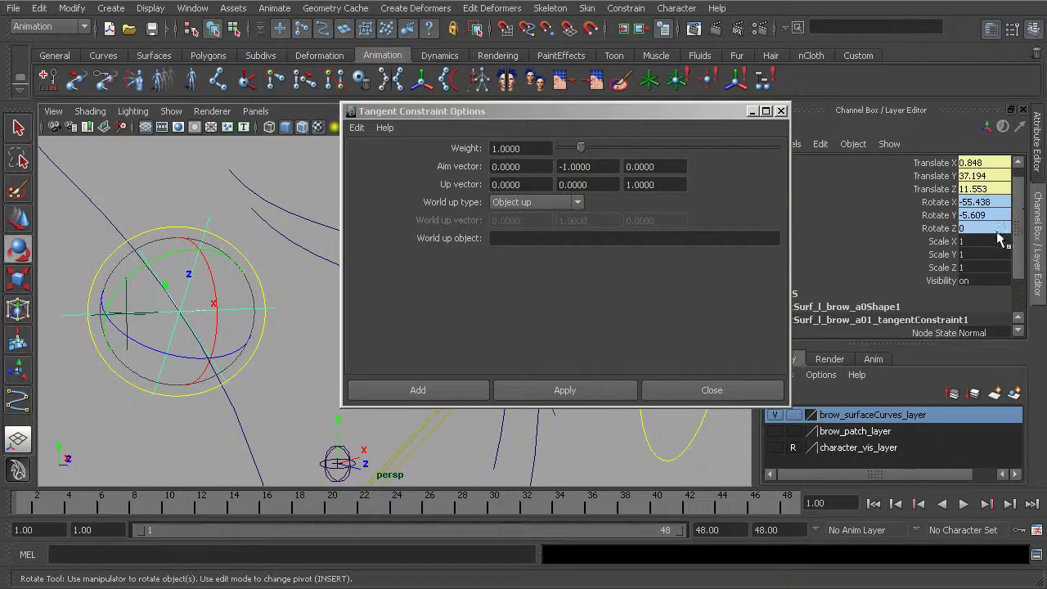
pyautogui.click(192, 8)
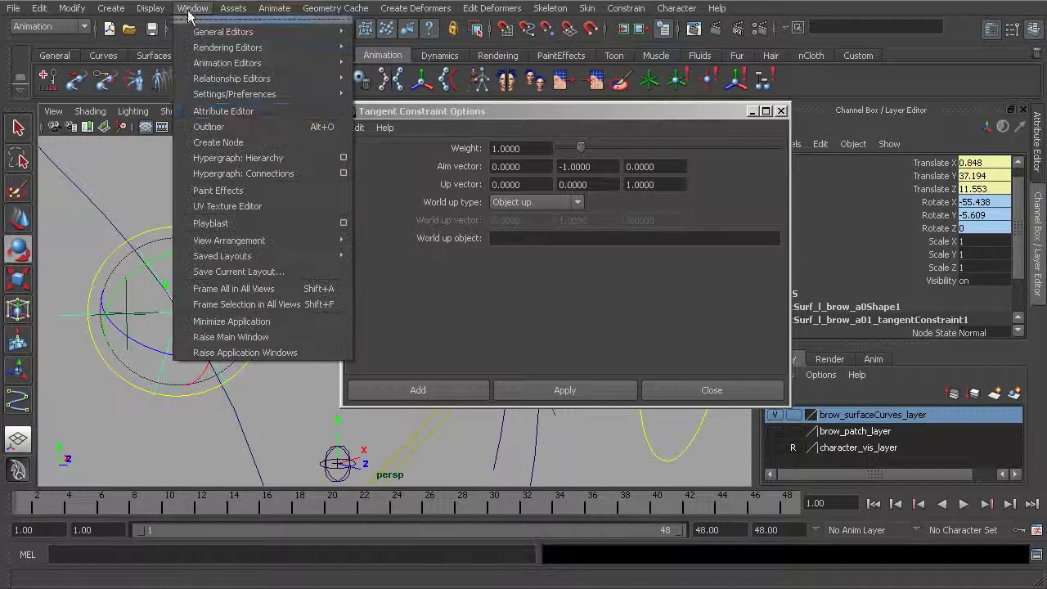
pyautogui.click(208, 123)
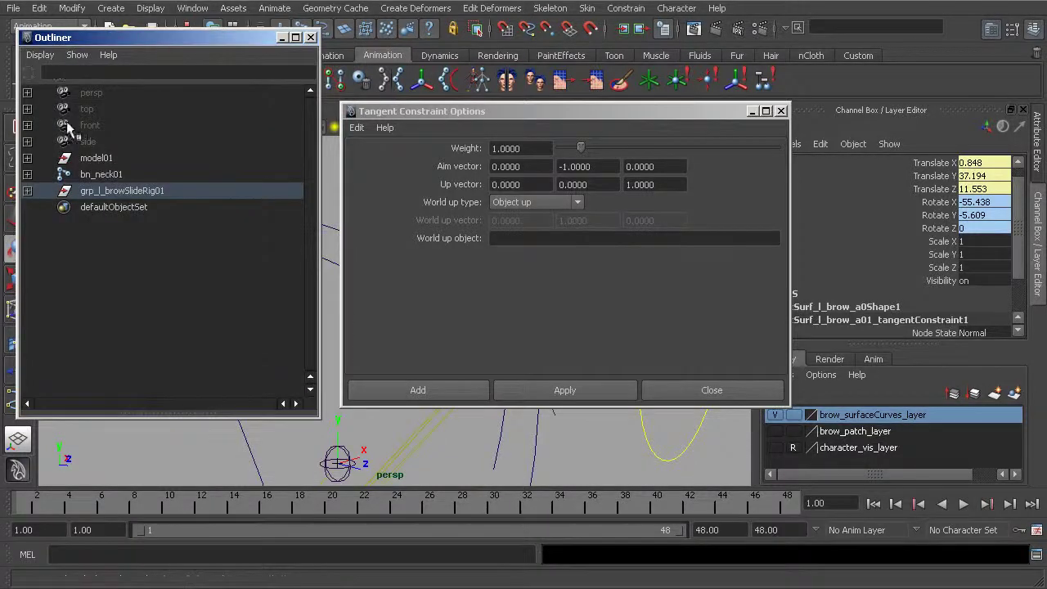
pyautogui.click(27, 191)
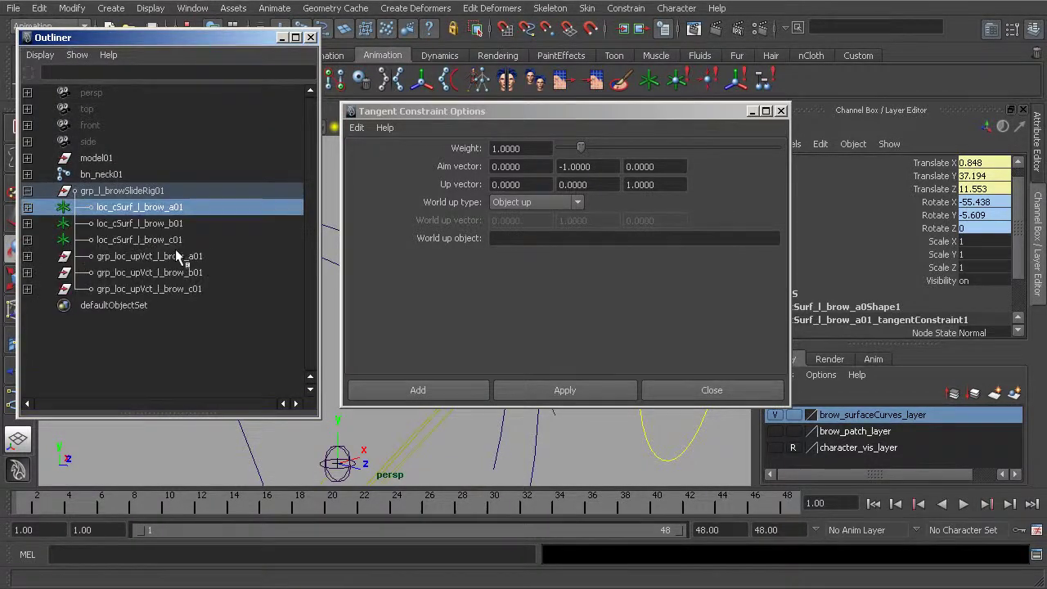
pyautogui.click(27, 207)
pyautogui.click(164, 239)
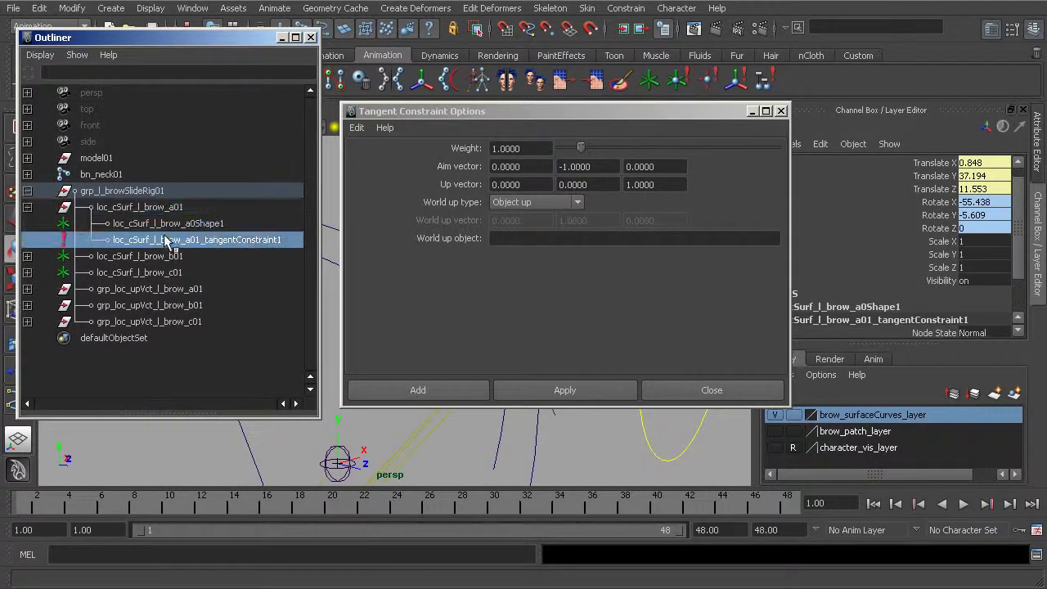
pyautogui.press('Delete')
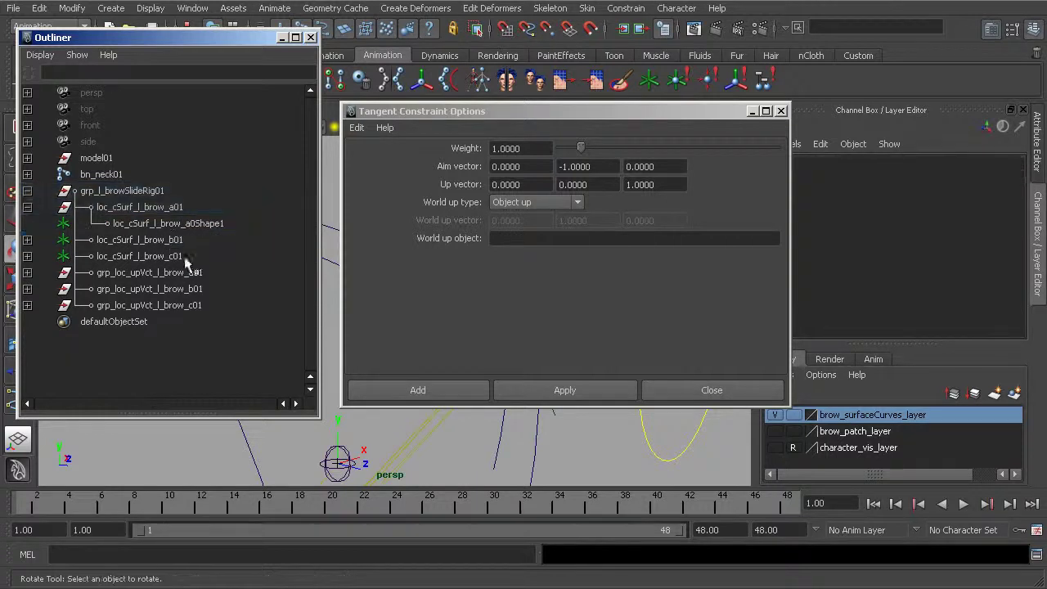
pyautogui.click(311, 38)
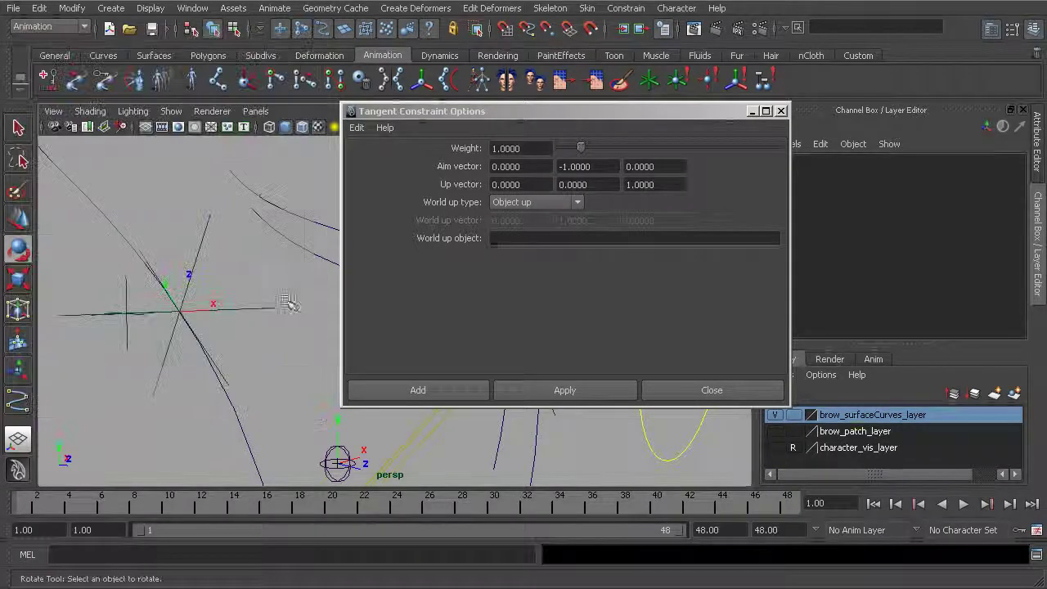
# Set loc_upVct_l_brow_a01 as the Tangent constraint's world up object, keeping the world up type at Object up
pyautogui.click(227, 250)
pyautogui.keyDown('alt'); pyautogui.moveTo(199, 280); pyautogui.dragTo(237, 282, button='middle'); pyautogui.keyUp('alt')
pyautogui.click(204, 296)
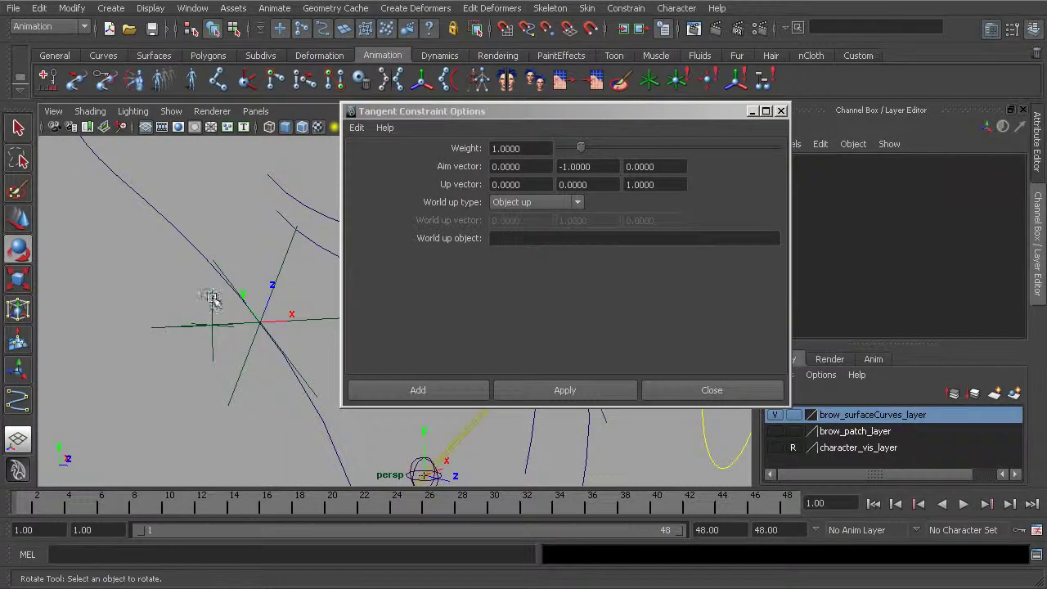
pyautogui.click(217, 298)
pyautogui.click(526, 205)
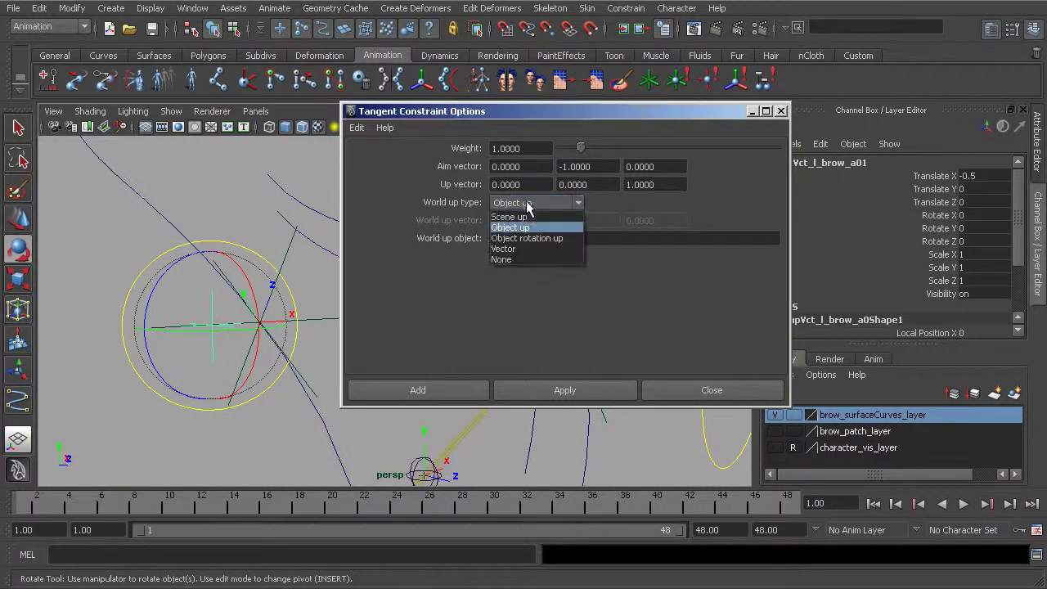
pyautogui.click(526, 210)
pyautogui.click(835, 163)
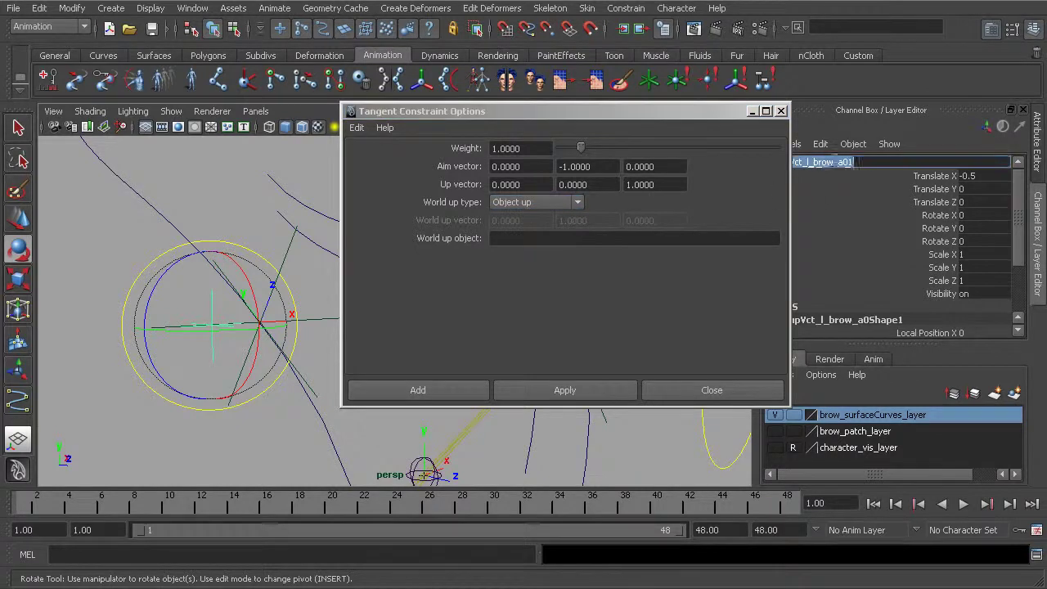
pyautogui.moveTo(684, 111); pyautogui.dragTo(572, 129)
pyautogui.doubleClick(830, 163)
pyautogui.hotkey('ctrl', 'c')
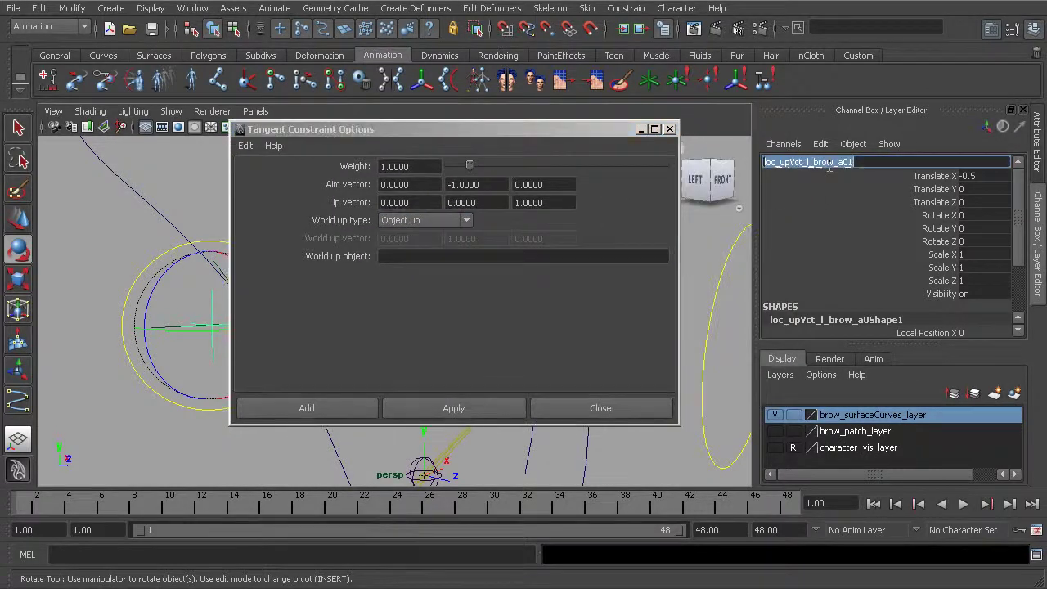
pyautogui.click(434, 257)
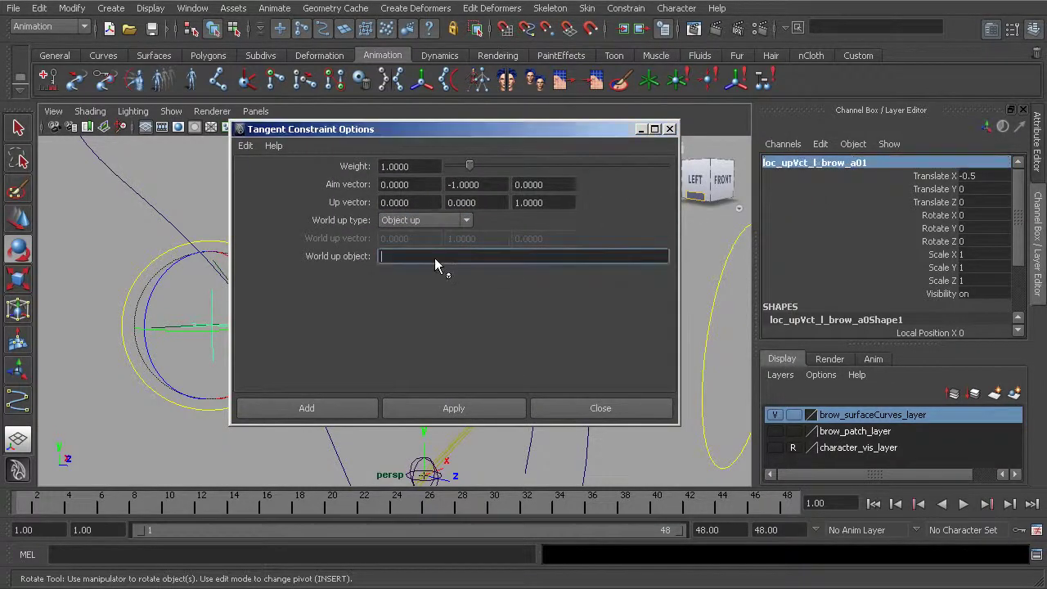
pyautogui.hotkey('ctrl', 'v')
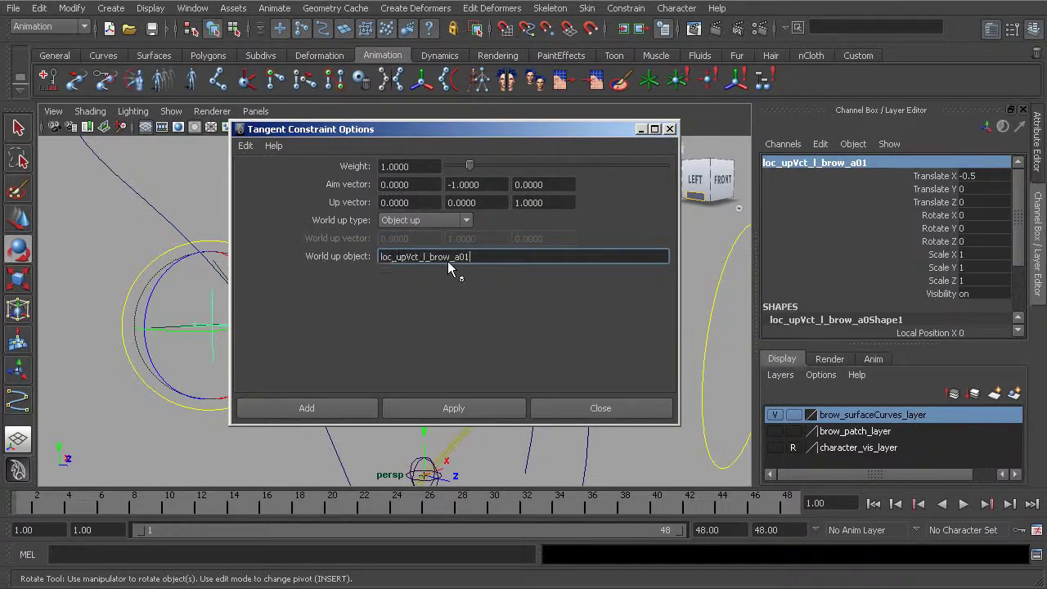
pyautogui.moveTo(445, 128); pyautogui.dragTo(569, 130)
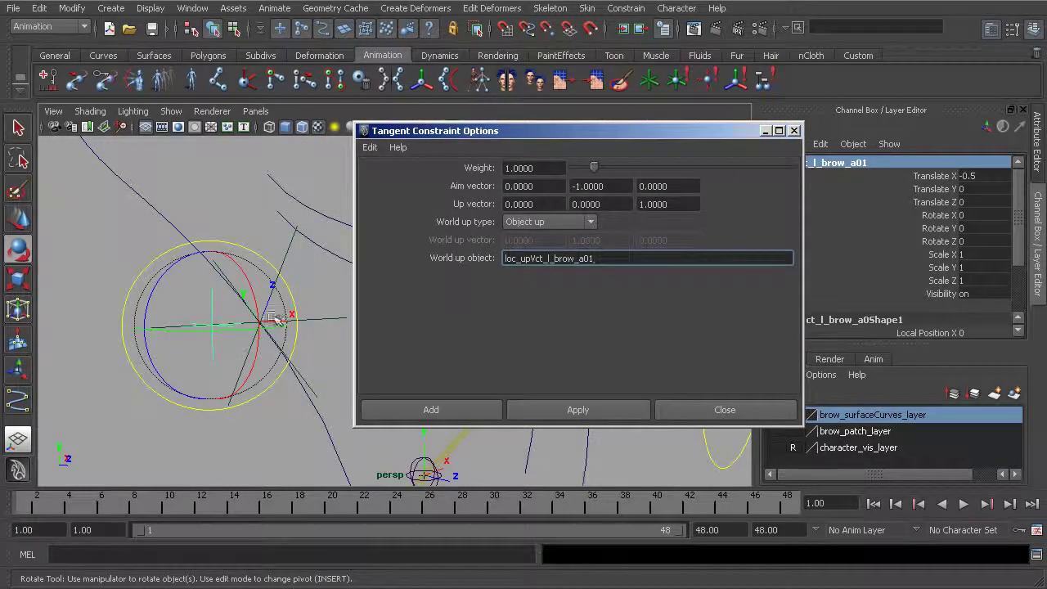
# Tangent-constrain loc_cSurf_l_brow_a01 to the inner left brow curve with an up vector of -1, 0, 0
pyautogui.keyDown('alt'); pyautogui.moveTo(270, 311); pyautogui.dragTo(176, 223); pyautogui.keyUp('alt')
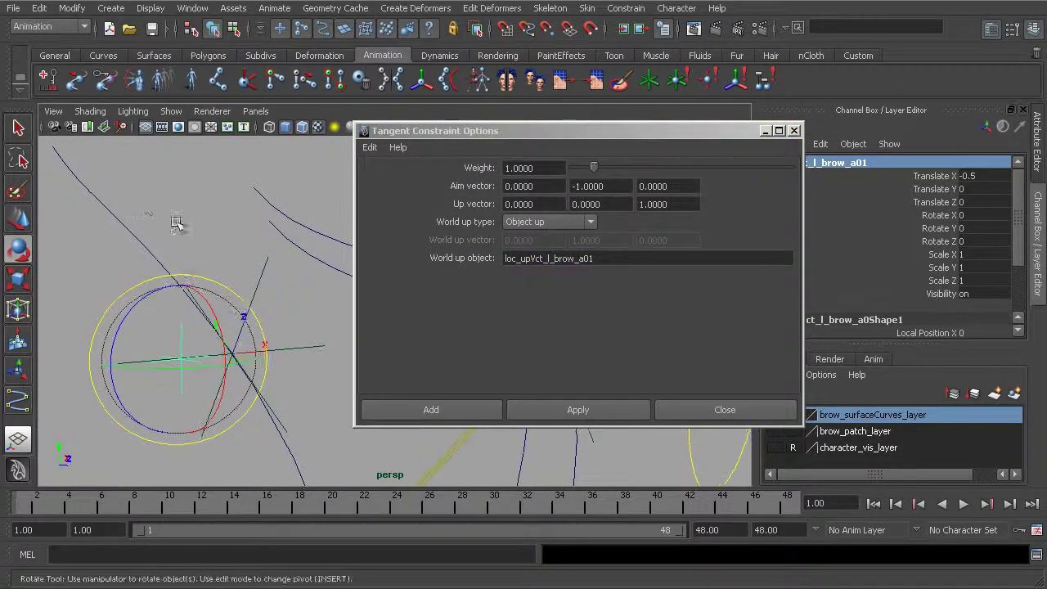
pyautogui.click(92, 235)
pyautogui.keyDown('shift'); pyautogui.click(269, 278); pyautogui.keyUp('shift')
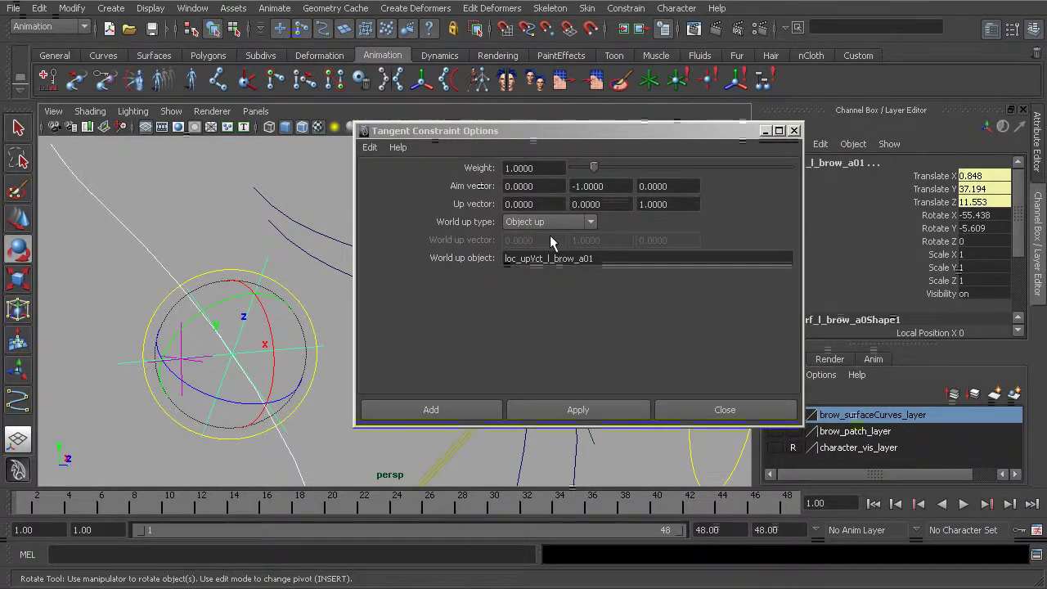
pyautogui.keyDown('alt'); pyautogui.moveTo(250, 315); pyautogui.dragTo(239, 306); pyautogui.keyUp('alt')
pyautogui.keyDown('alt'); pyautogui.moveTo(238, 306); pyautogui.dragTo(417, 238, button='middle'); pyautogui.keyUp('alt')
pyautogui.keyDown('alt'); pyautogui.moveTo(300, 289); pyautogui.dragTo(236, 306); pyautogui.keyUp('alt')
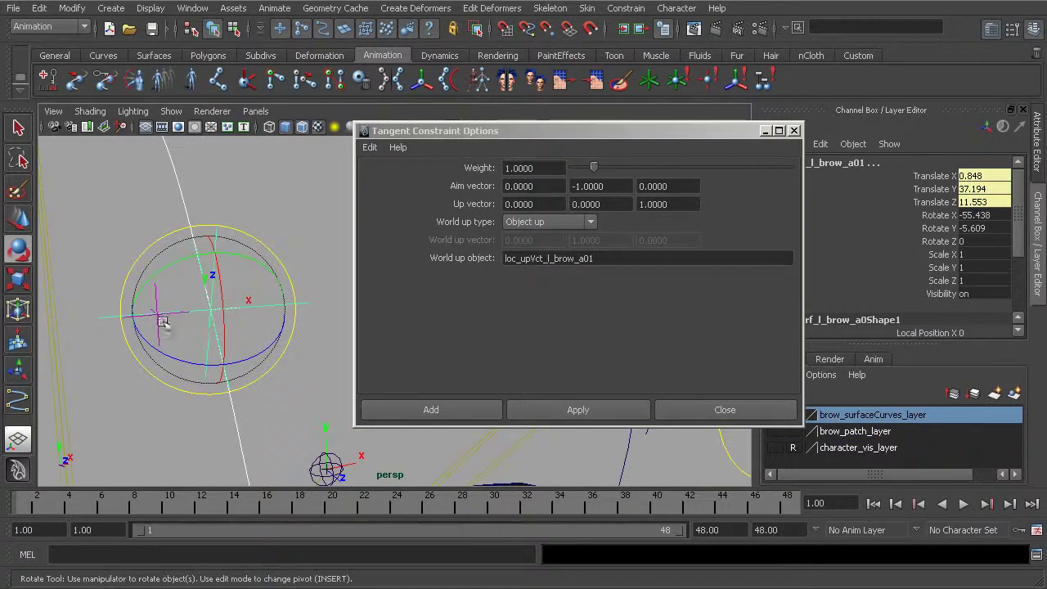
pyautogui.click(673, 205)
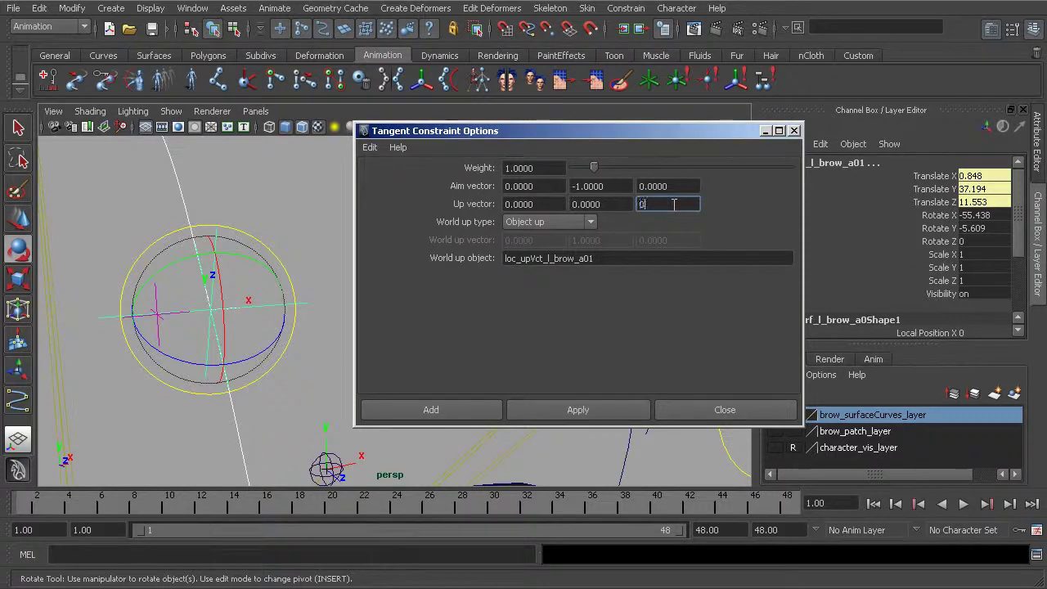
pyautogui.click(542, 205)
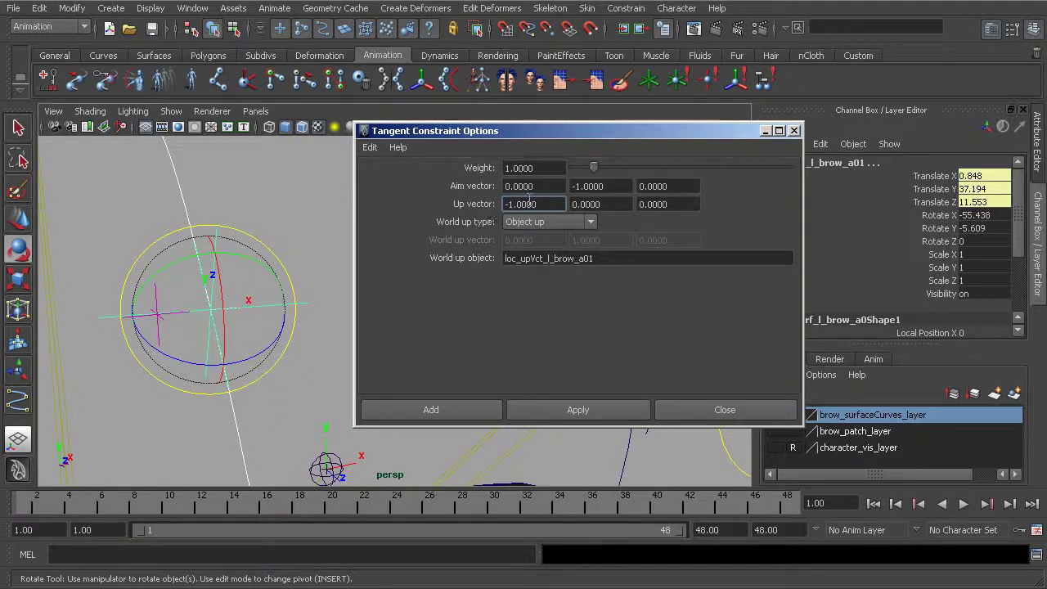
pyautogui.click(435, 410)
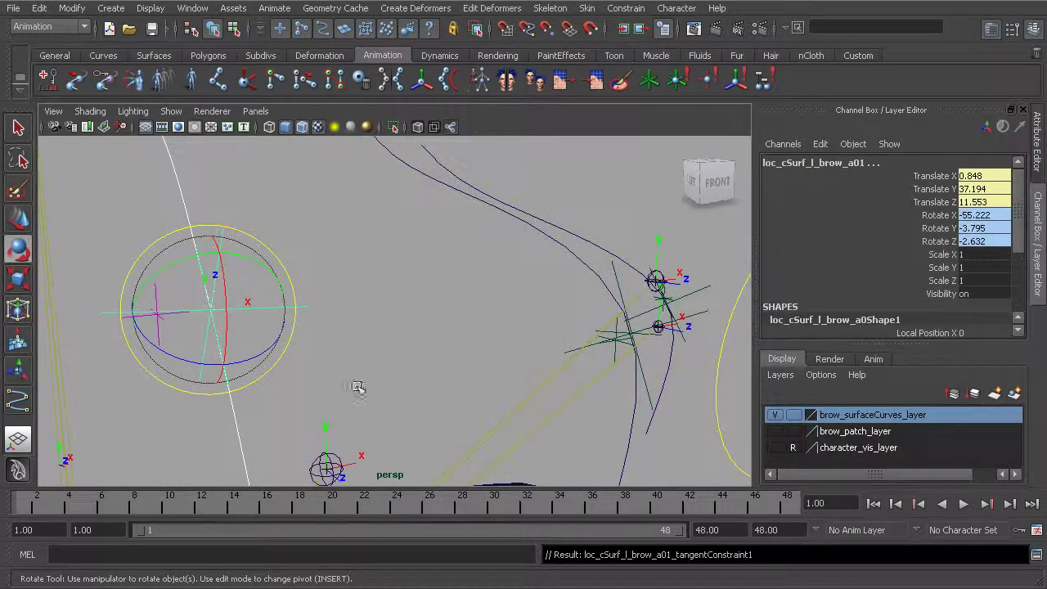
# Vary Slide A on cc_l_brow01 to test how the inner brow locator follows its curve, and reset it to 0
pyautogui.keyDown('alt'); pyautogui.moveTo(320, 310); pyautogui.dragTo(376, 312); pyautogui.keyUp('alt')
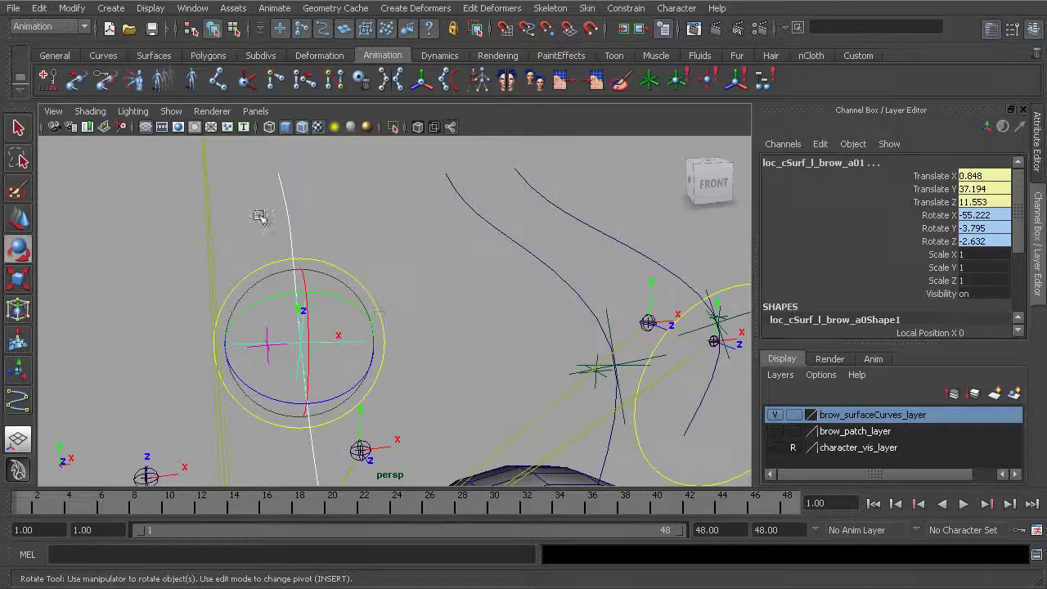
pyautogui.keyDown('alt'); pyautogui.moveTo(634, 298); pyautogui.dragTo(555, 275, button='middle'); pyautogui.keyUp('alt')
pyautogui.click(563, 260)
pyautogui.keyDown('alt'); pyautogui.moveTo(565, 278); pyautogui.dragTo(573, 295); pyautogui.keyUp('alt')
pyautogui.click(949, 189)
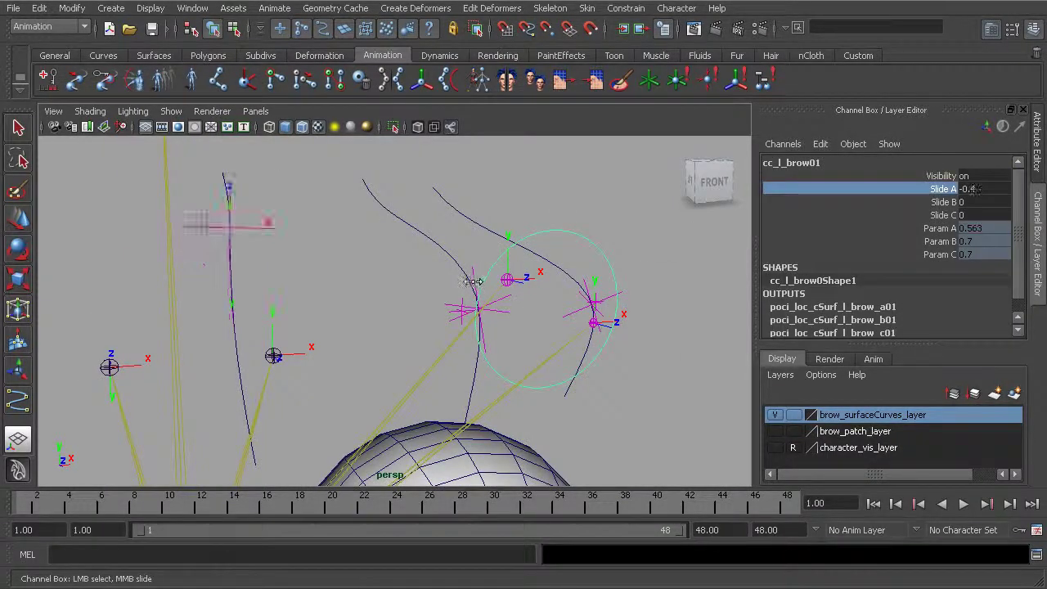
pyautogui.moveTo(471, 282); pyautogui.dragTo(482, 289, button='middle')
pyautogui.keyDown('alt'); pyautogui.moveTo(482, 290); pyautogui.dragTo(430, 278, button='right'); pyautogui.keyUp('alt')
pyautogui.keyDown('alt'); pyautogui.moveTo(430, 278); pyautogui.dragTo(437, 271, button='middle'); pyautogui.keyUp('alt')
pyautogui.moveTo(444, 294); pyautogui.dragTo(444, 299, button='middle')
pyautogui.keyDown('alt'); pyautogui.moveTo(444, 300); pyautogui.dragTo(476, 297); pyautogui.keyUp('alt')
pyautogui.moveTo(499, 301)
pyautogui.mouseDown(button='middle')
pyautogui.moveTo(487, 300)
pyautogui.moveTo(508, 302)
pyautogui.mouseUp(button='middle')
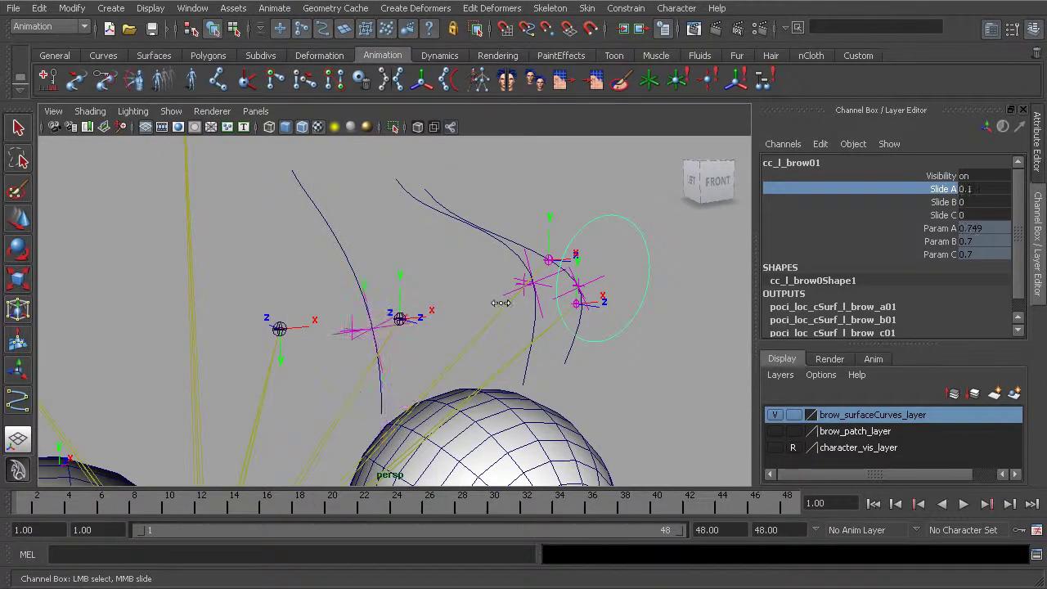
pyautogui.click(989, 188)
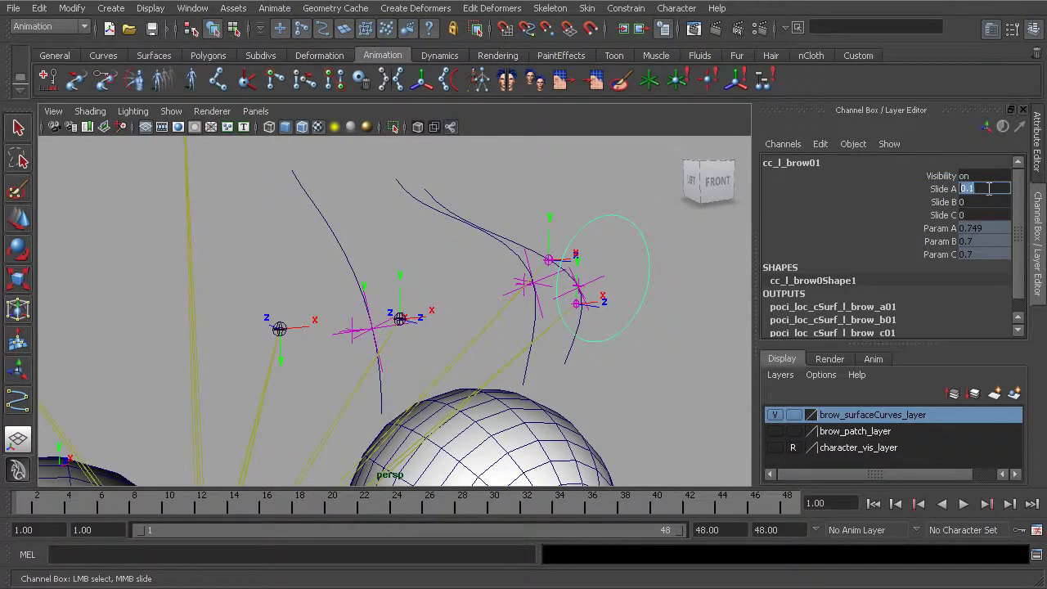
pyautogui.write('0')
pyautogui.press('Return')
# Select grp_bn_l_brow_a01, the parent group of the inner left brow joint, and locate it under bn_head01 in the Outliner
pyautogui.keyDown('alt'); pyautogui.moveTo(440, 413); pyautogui.dragTo(395, 358); pyautogui.keyUp('alt')
pyautogui.keyDown('alt'); pyautogui.moveTo(395, 358); pyautogui.dragTo(536, 374, button='right'); pyautogui.keyUp('alt')
pyautogui.keyDown('alt'); pyautogui.moveTo(535, 374); pyautogui.dragTo(404, 273); pyautogui.keyUp('alt')
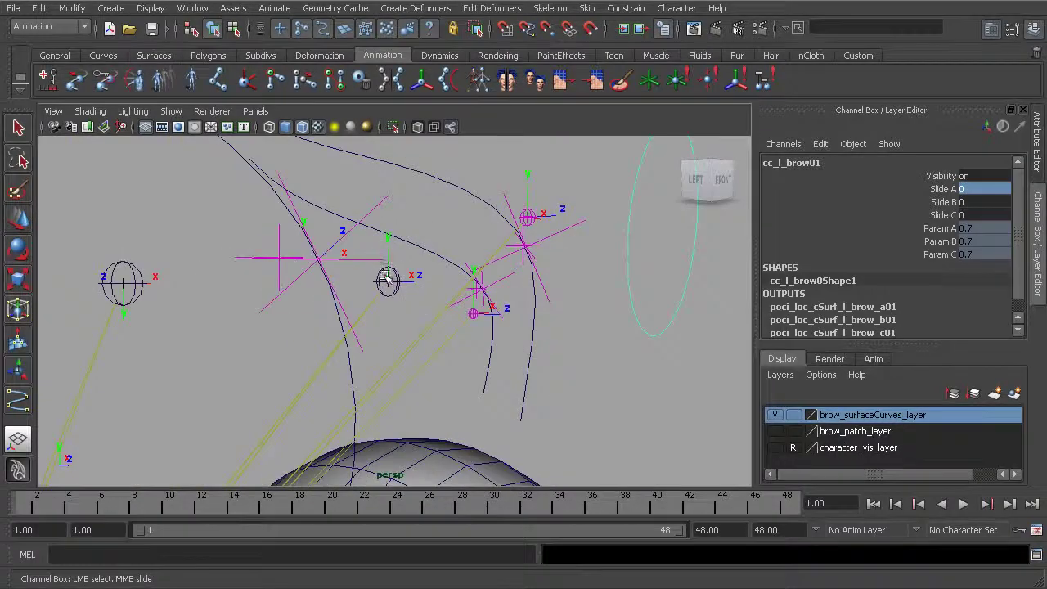
pyautogui.click(385, 278)
pyautogui.press('e')
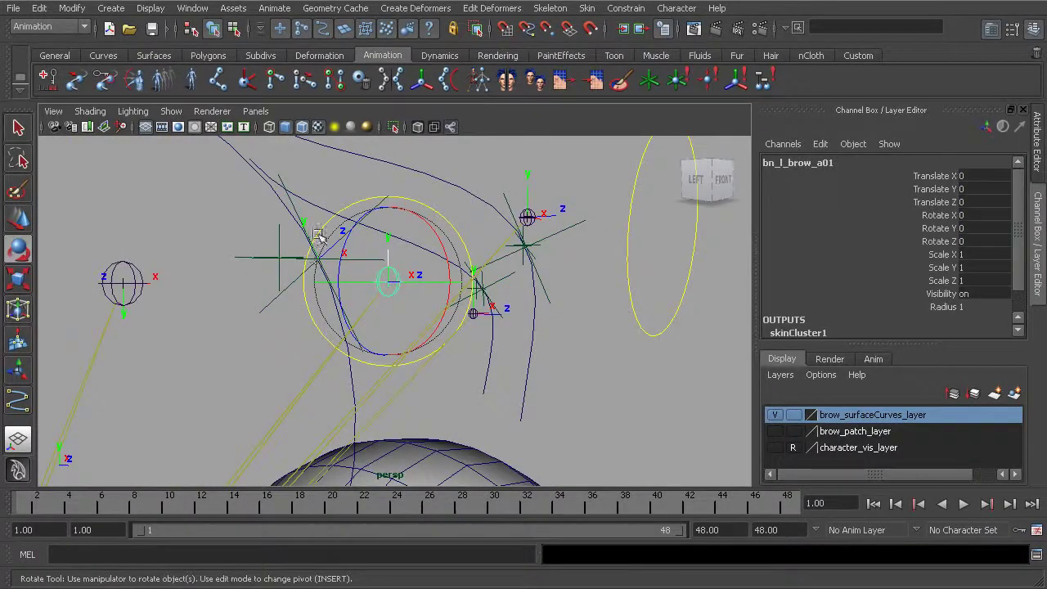
pyautogui.press('Up')
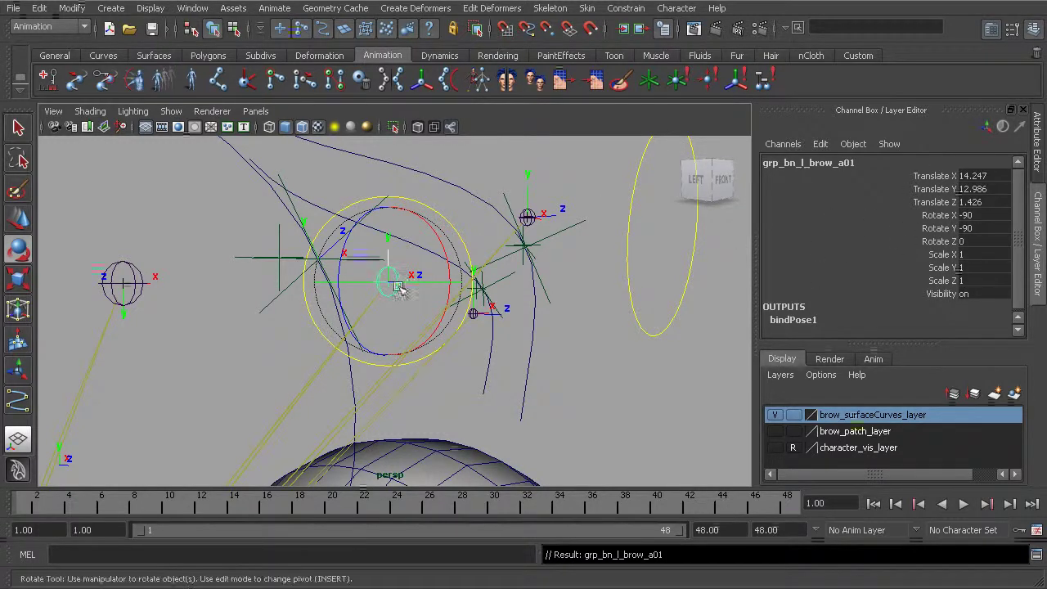
pyautogui.click(191, 8)
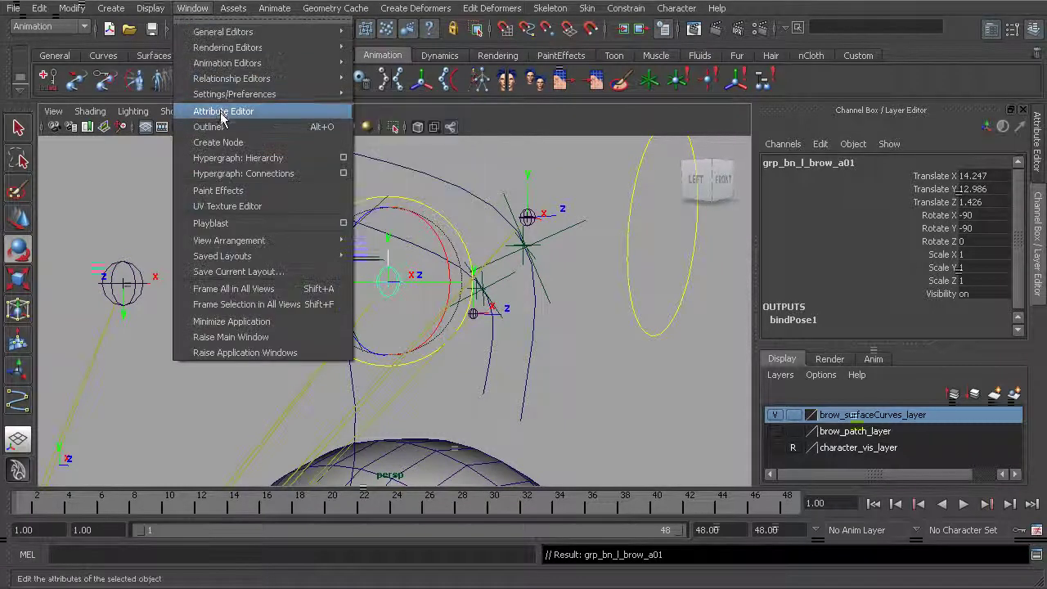
pyautogui.click(214, 127)
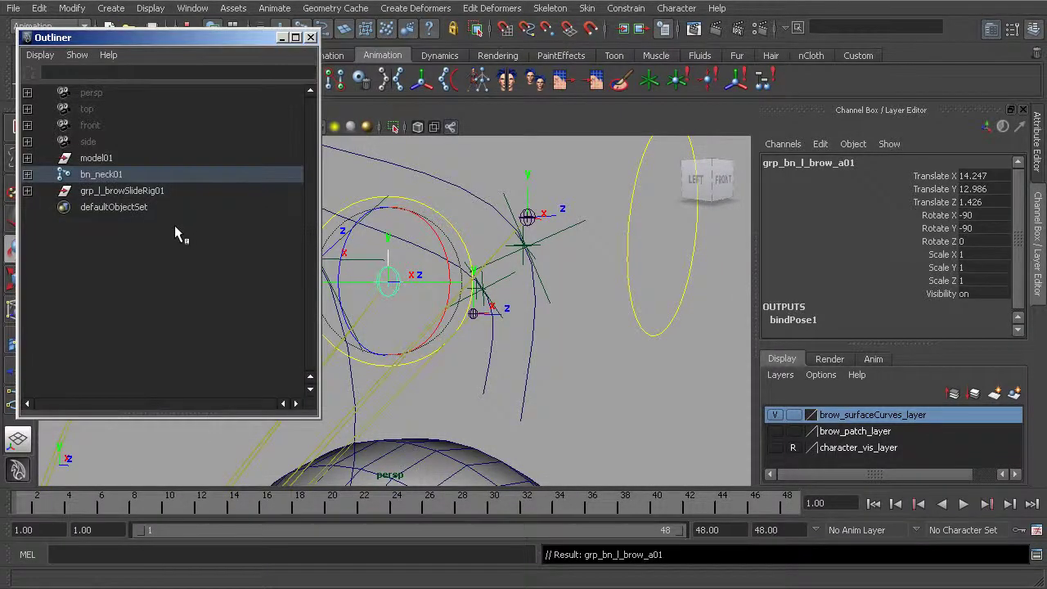
pyautogui.press('f')
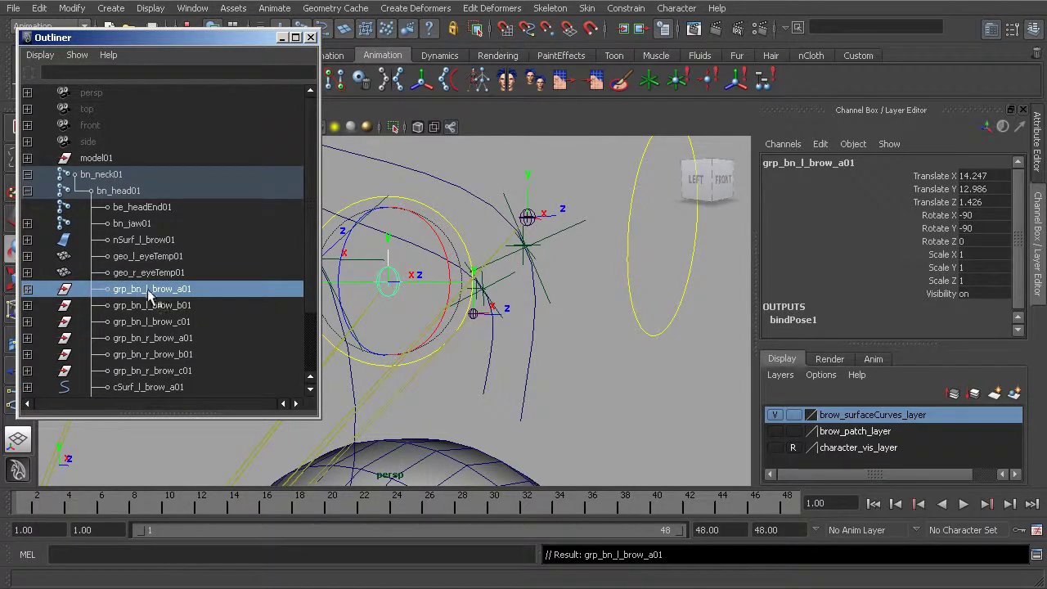
pyautogui.press('e')
pyautogui.press('f')
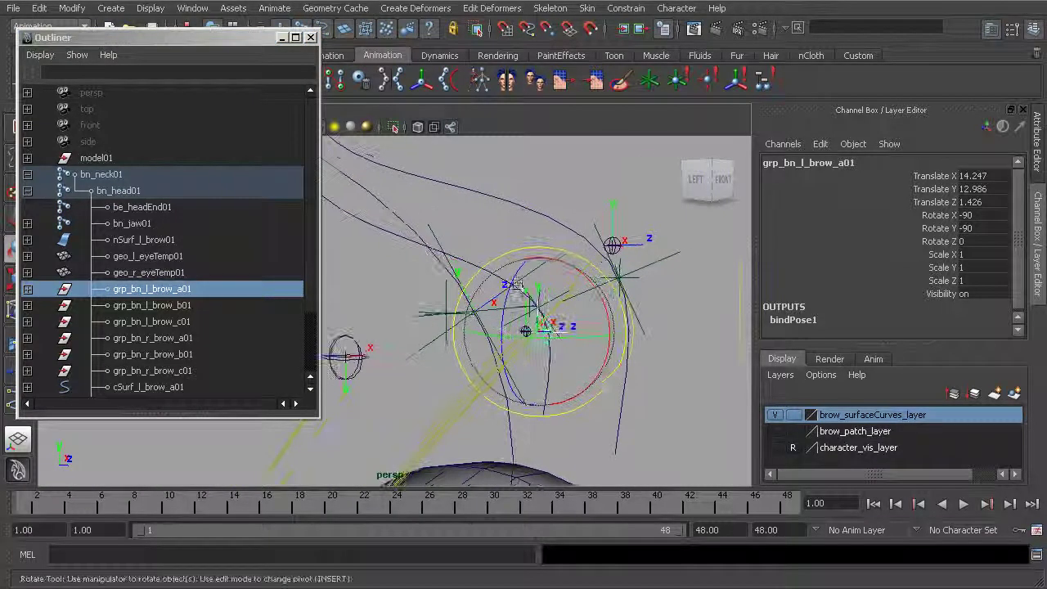
# Parent-constrain grp_bn_l_brow_a01 to loc_cSurf_l_brow_a01 with Maintain offset on, and close the Outliner
pyautogui.click(435, 227)
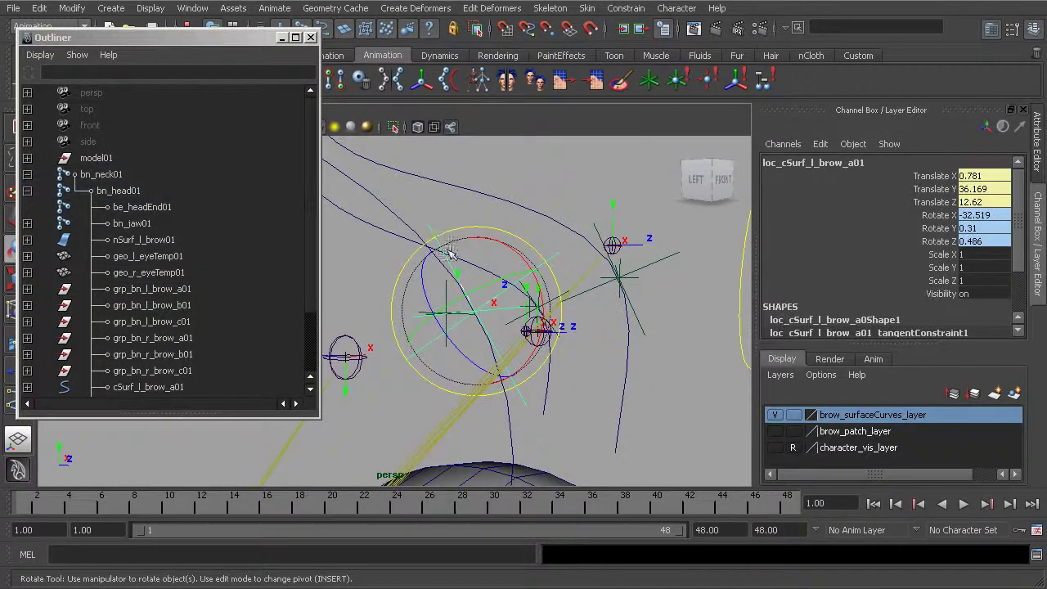
pyautogui.click(153, 289)
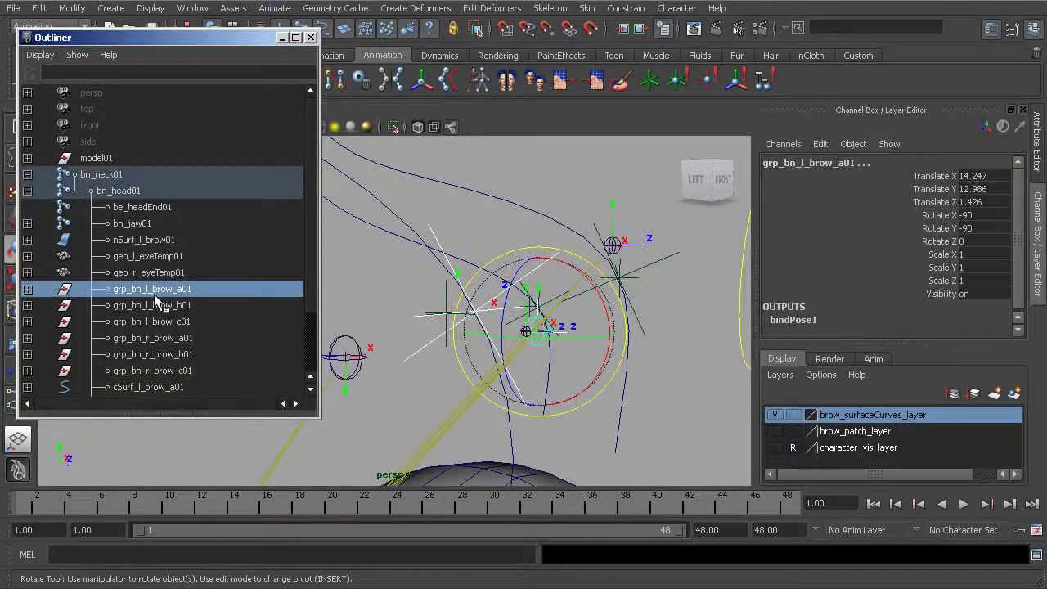
pyautogui.click(626, 9)
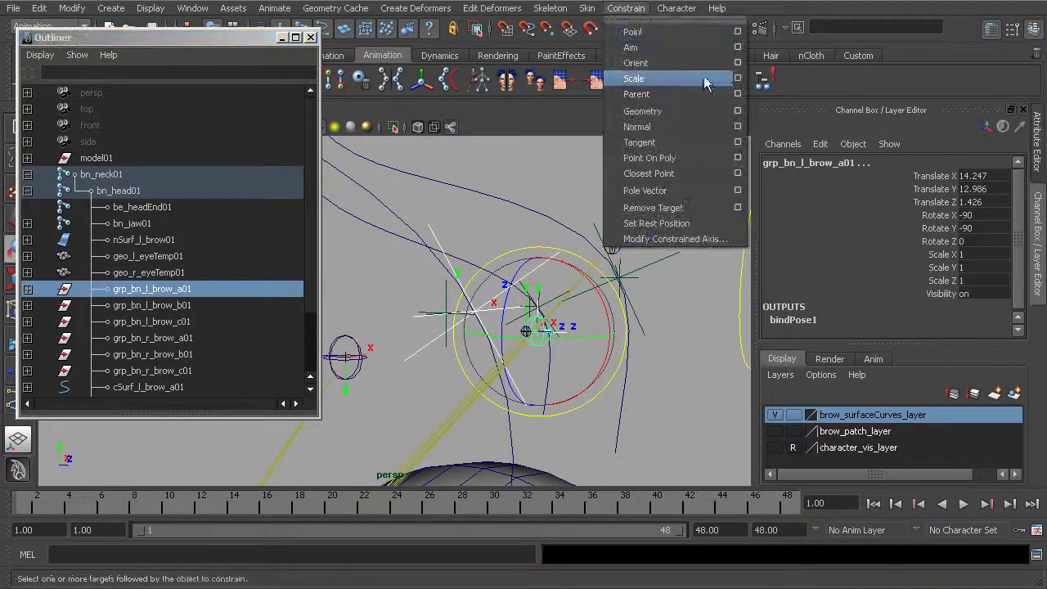
pyautogui.click(738, 94)
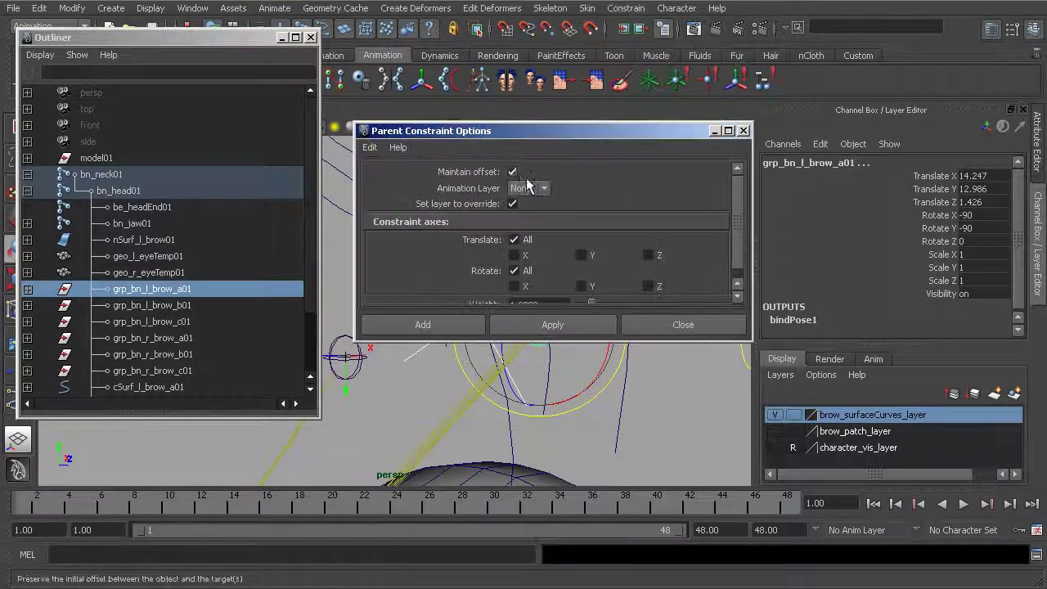
pyautogui.click(423, 324)
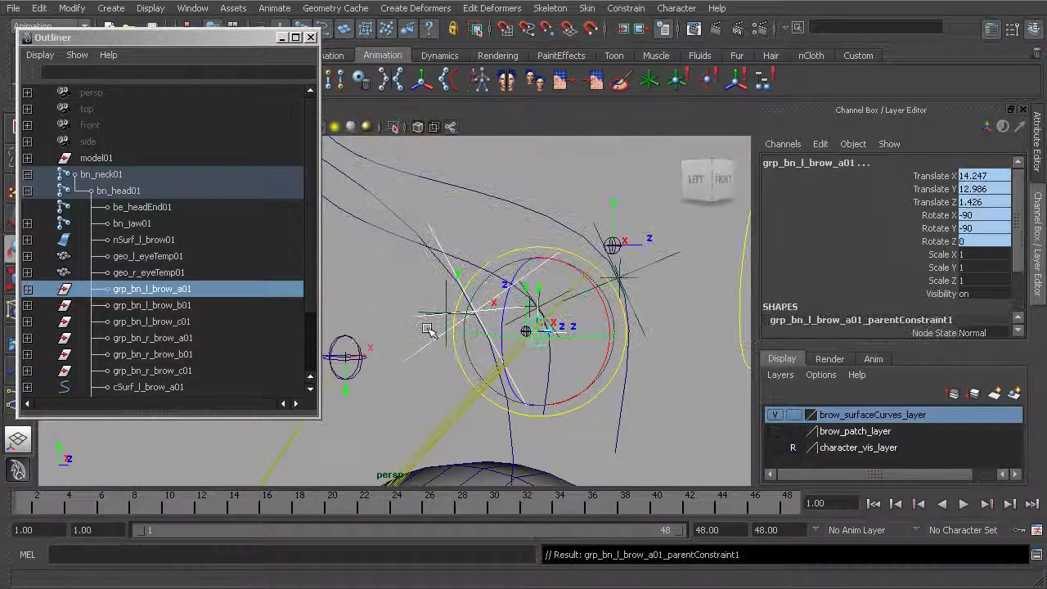
pyautogui.click(311, 38)
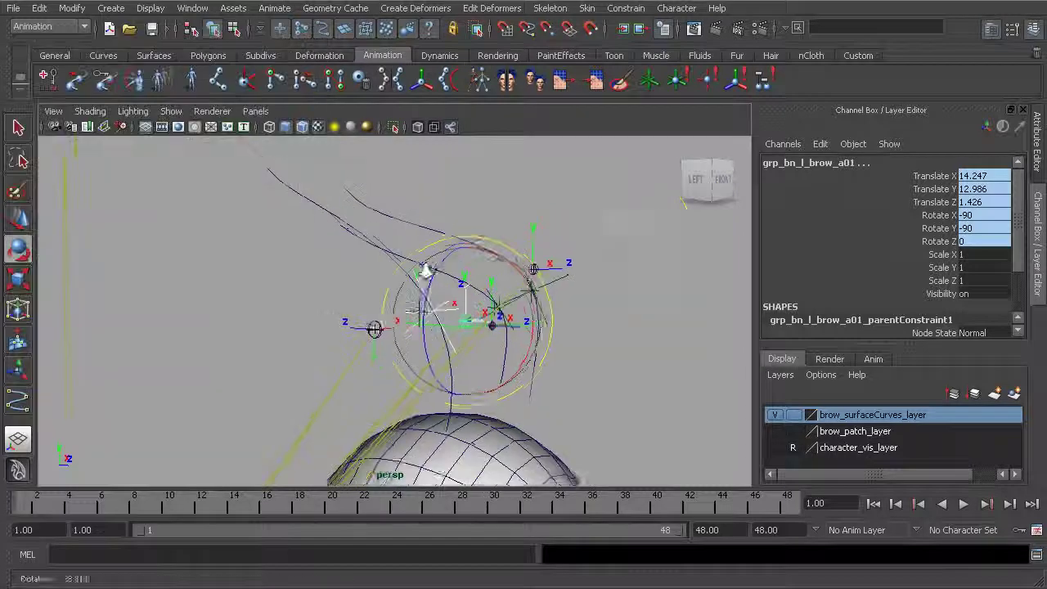
# Show character_vis_layer and vary Slide A on cc_l_brow01 to test how the inner brow deforms
pyautogui.click(775, 448)
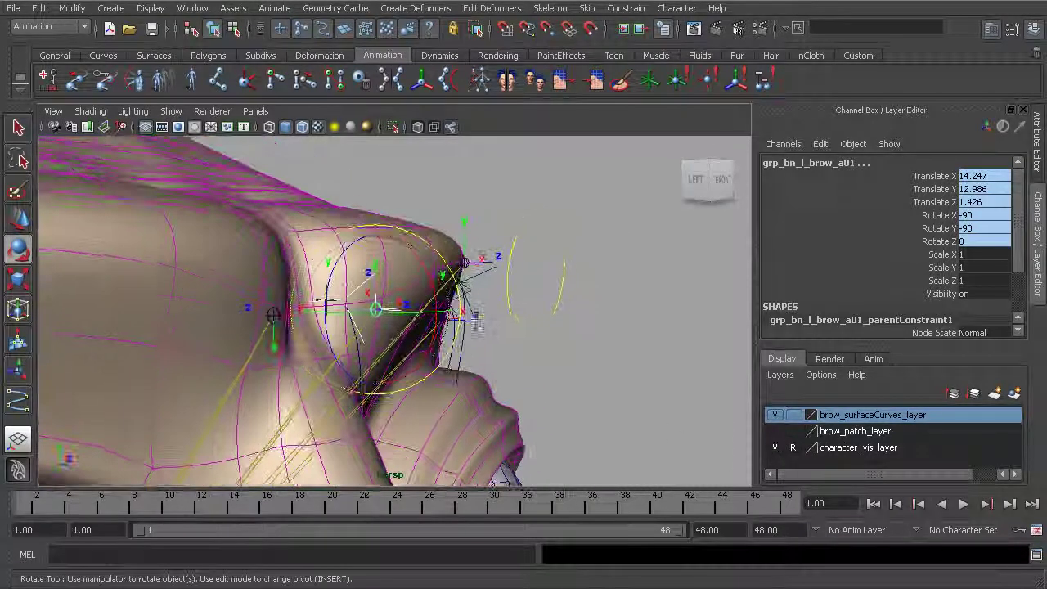
pyautogui.click(536, 217)
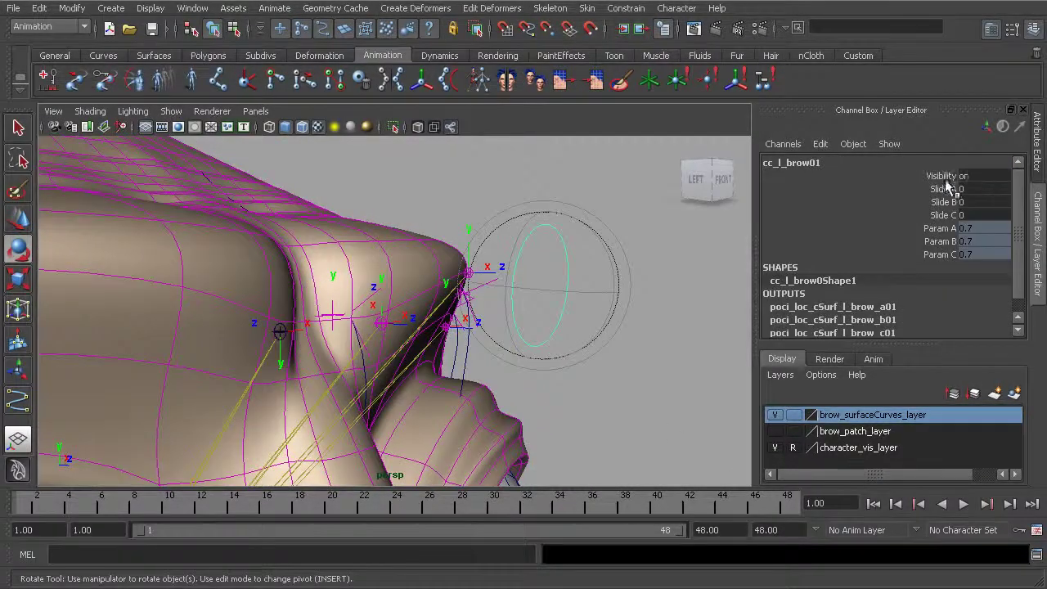
pyautogui.click(941, 189)
pyautogui.moveTo(622, 327); pyautogui.dragTo(608, 304, button='middle')
pyautogui.keyDown('alt'); pyautogui.moveTo(482, 319); pyautogui.dragTo(416, 321); pyautogui.keyUp('alt')
pyautogui.moveTo(419, 323); pyautogui.dragTo(404, 268, button='middle')
# Select bn_l_brow_a01 to examine its orientation on the brow, undo back past the slide test, and clear the selection
pyautogui.click(333, 277)
pyautogui.press('e')
pyautogui.keyDown('alt'); pyautogui.moveTo(332, 277); pyautogui.dragTo(446, 245); pyautogui.keyUp('alt')
pyautogui.press('w')
pyautogui.hotkey('ctrl', 'z')
pyautogui.hotkey('ctrl', 'z')
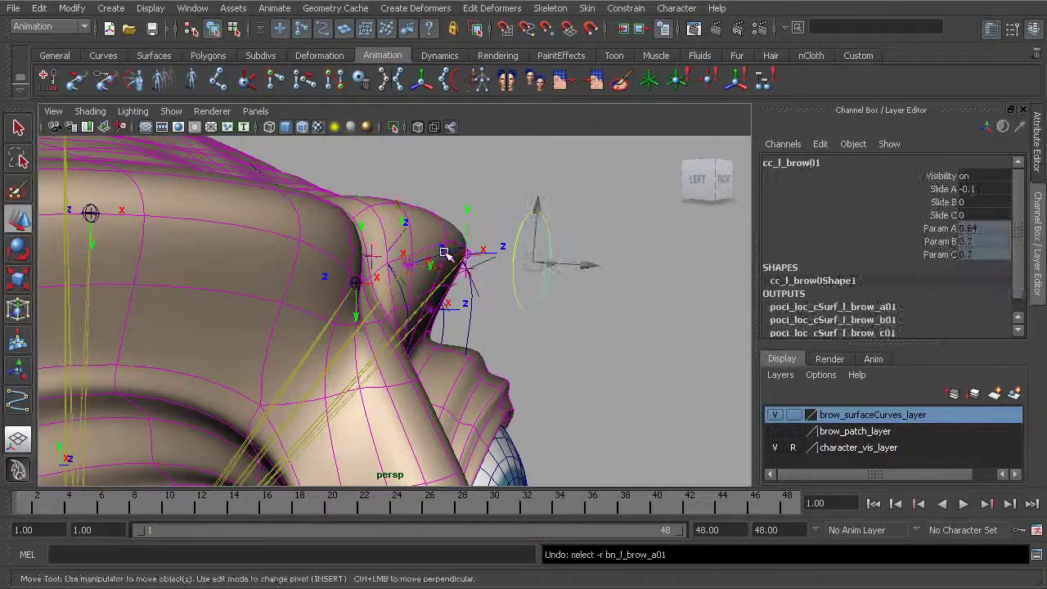
pyautogui.click(452, 190)
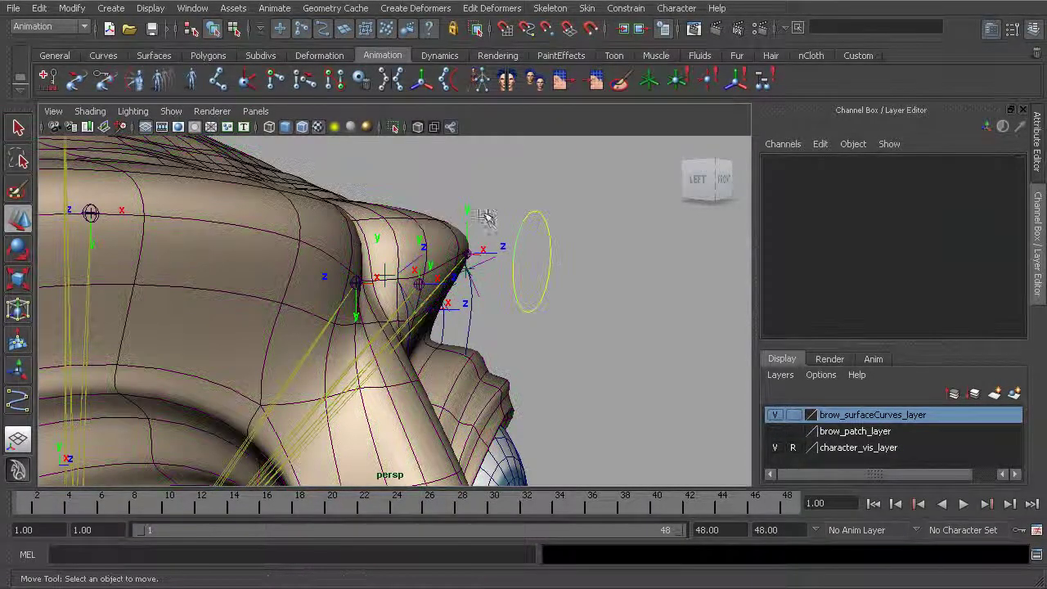
pyautogui.keyDown('alt'); pyautogui.moveTo(486, 220); pyautogui.dragTo(554, 255, button='middle'); pyautogui.keyUp('alt')
pyautogui.keyDown('alt'); pyautogui.moveTo(554, 255); pyautogui.dragTo(479, 251); pyautogui.keyUp('alt')
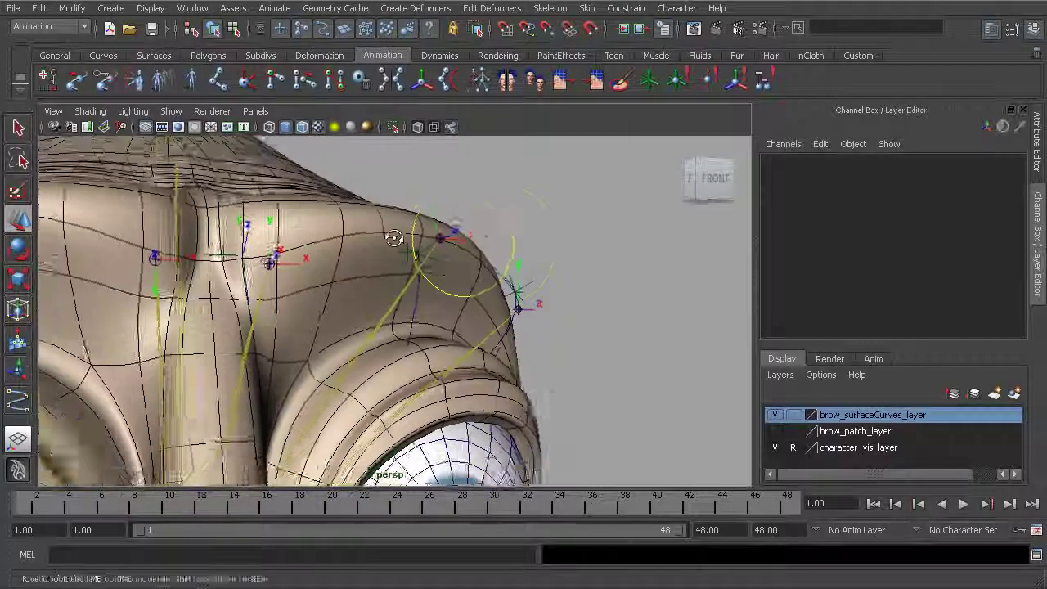